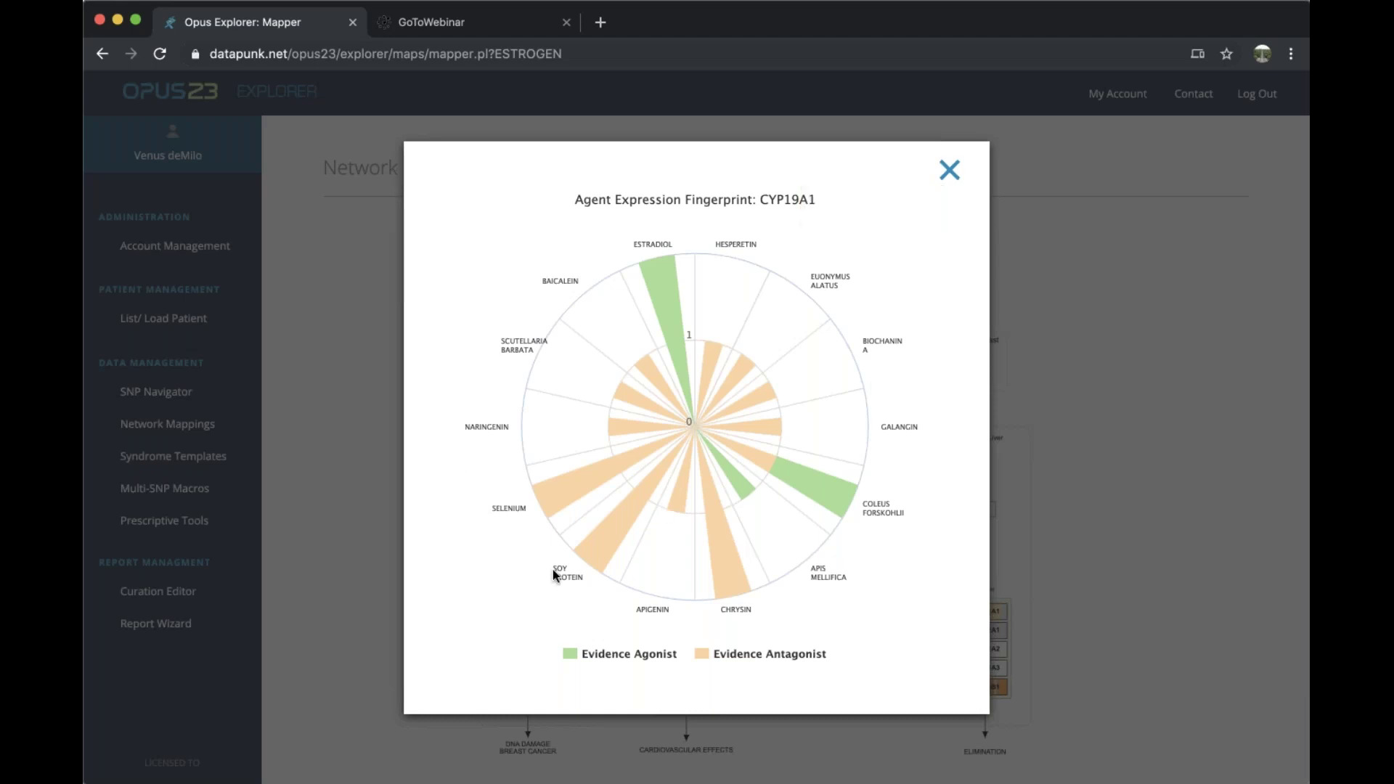
# Examine the CYP19A1 agent expression fingerprint and the table of naturopathic agents influencing its expression, and close the gene information
pyautogui.moveTo(616, 520)
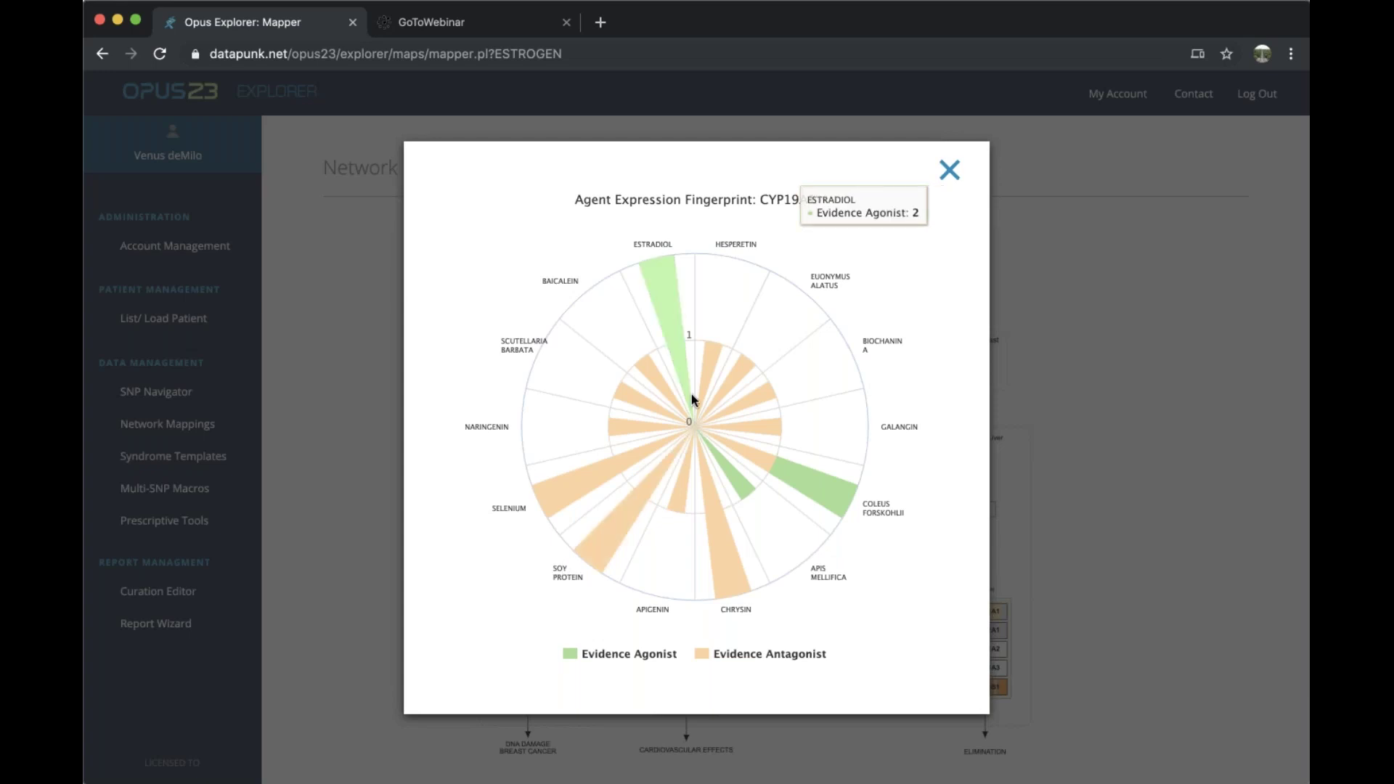
pyautogui.moveTo(667, 296)
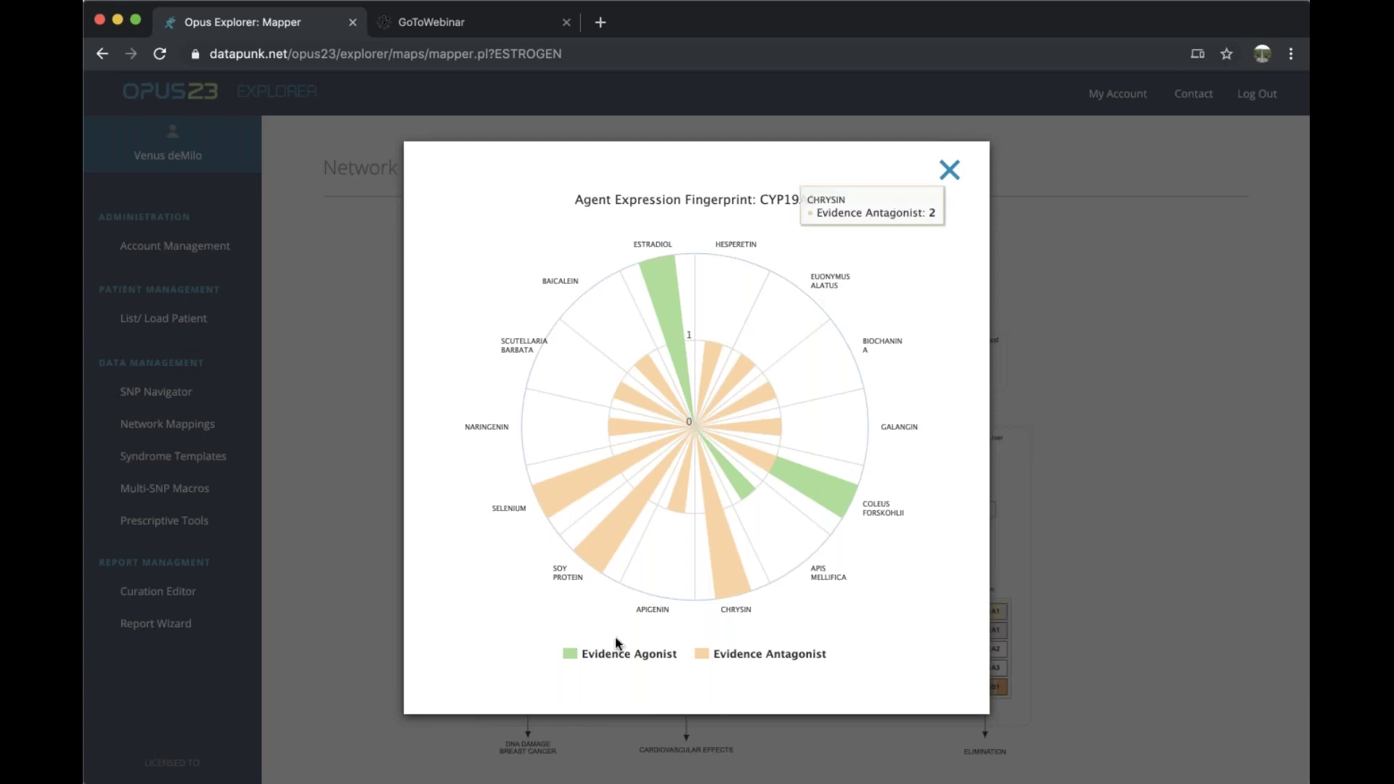
pyautogui.scroll(-3, 613, 642)
pyautogui.scroll(-2, 696, 436)
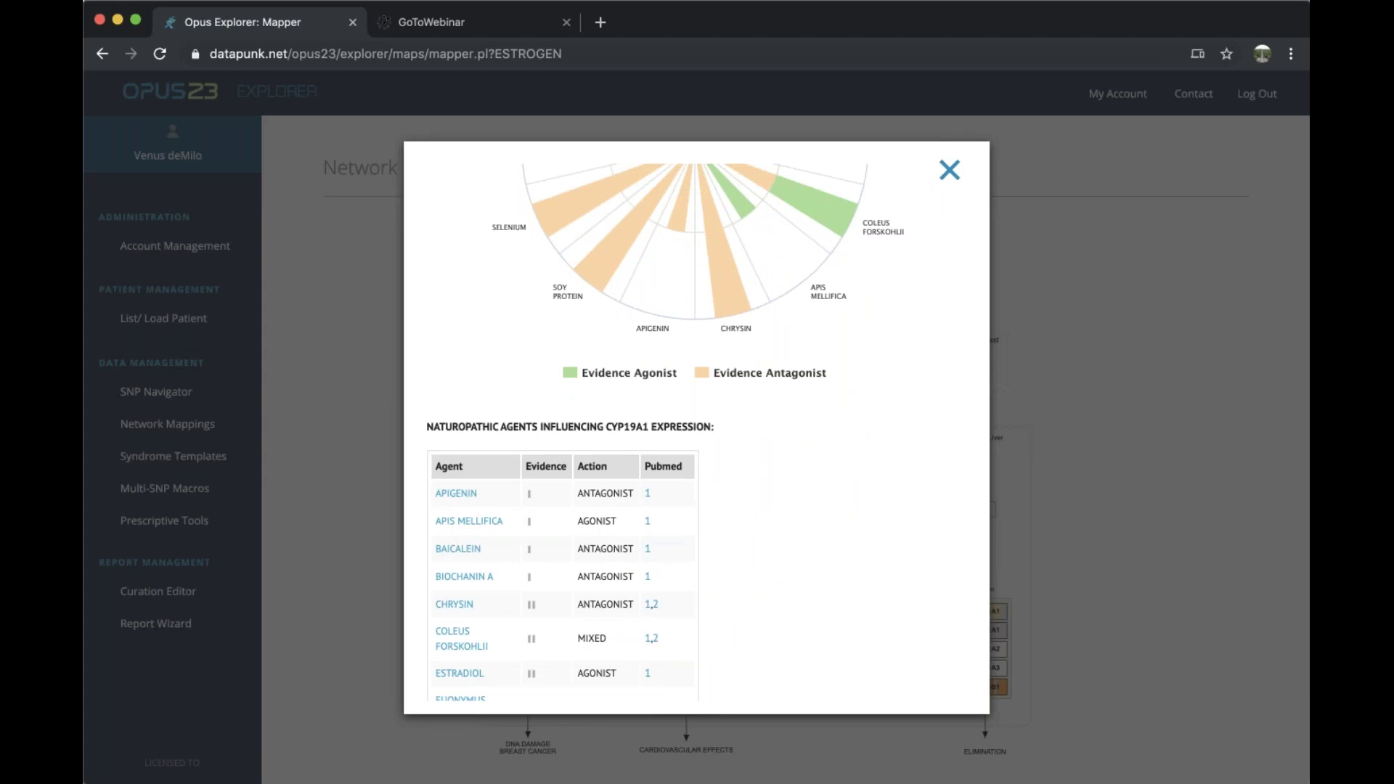
pyautogui.scroll(5, 697, 429)
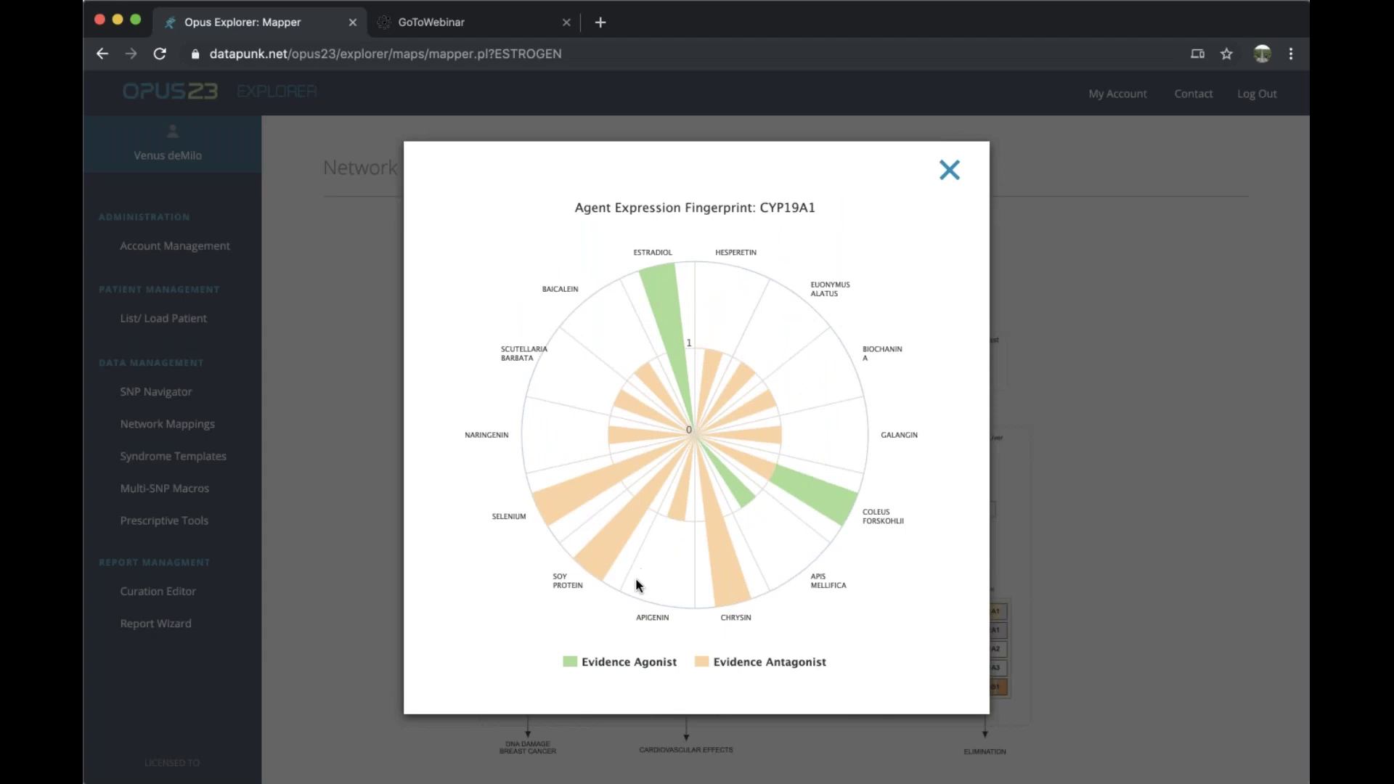
pyautogui.scroll(-7, 637, 579)
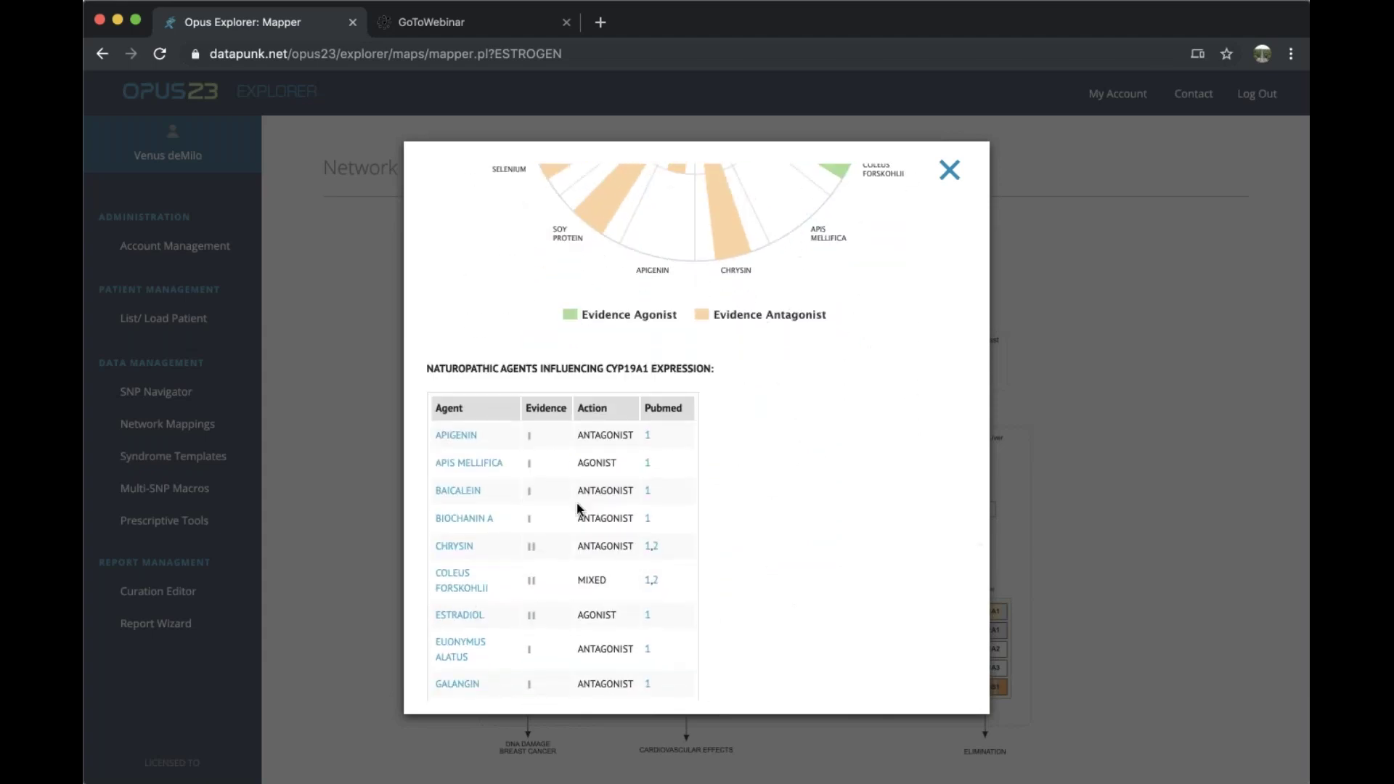
pyautogui.scroll(-3, 579, 506)
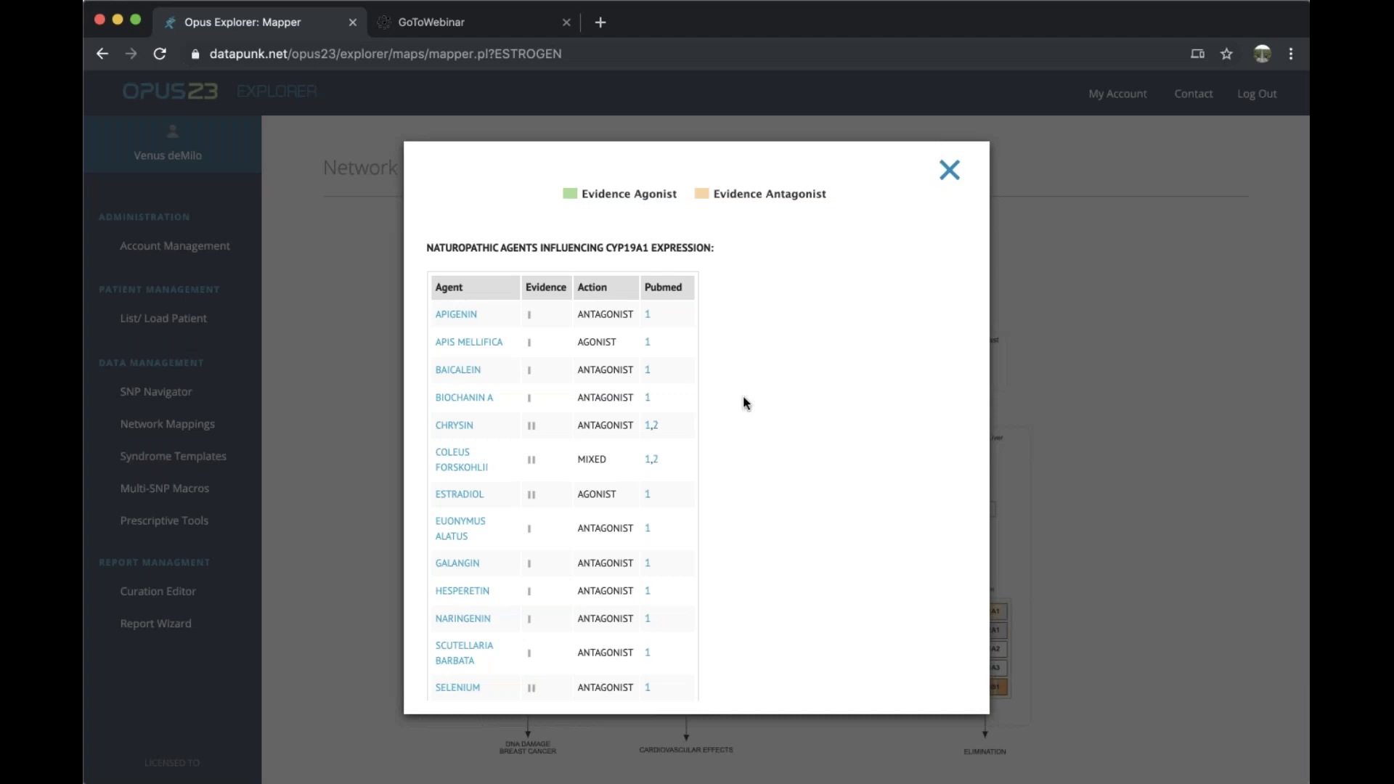
pyautogui.scroll(-1, 745, 403)
pyautogui.scroll(6, 744, 403)
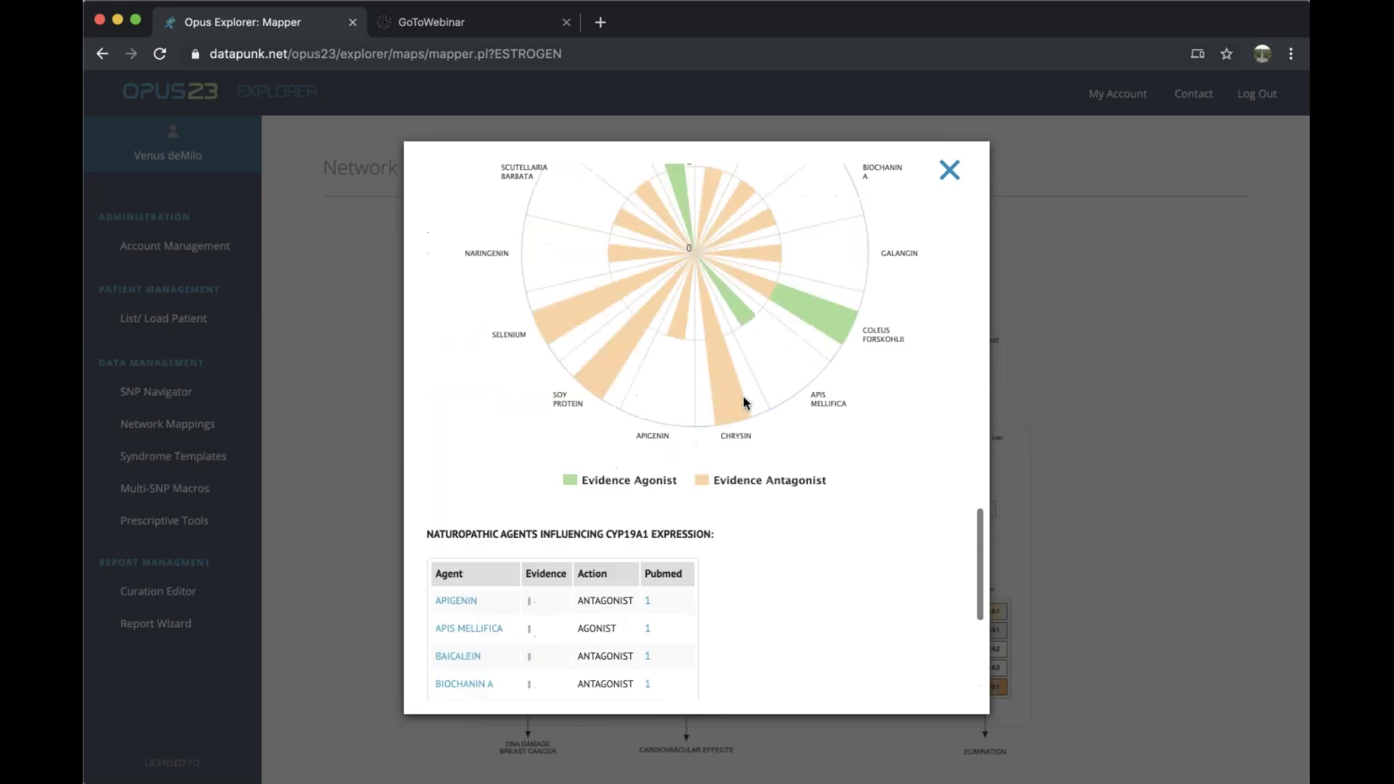
pyautogui.click(949, 170)
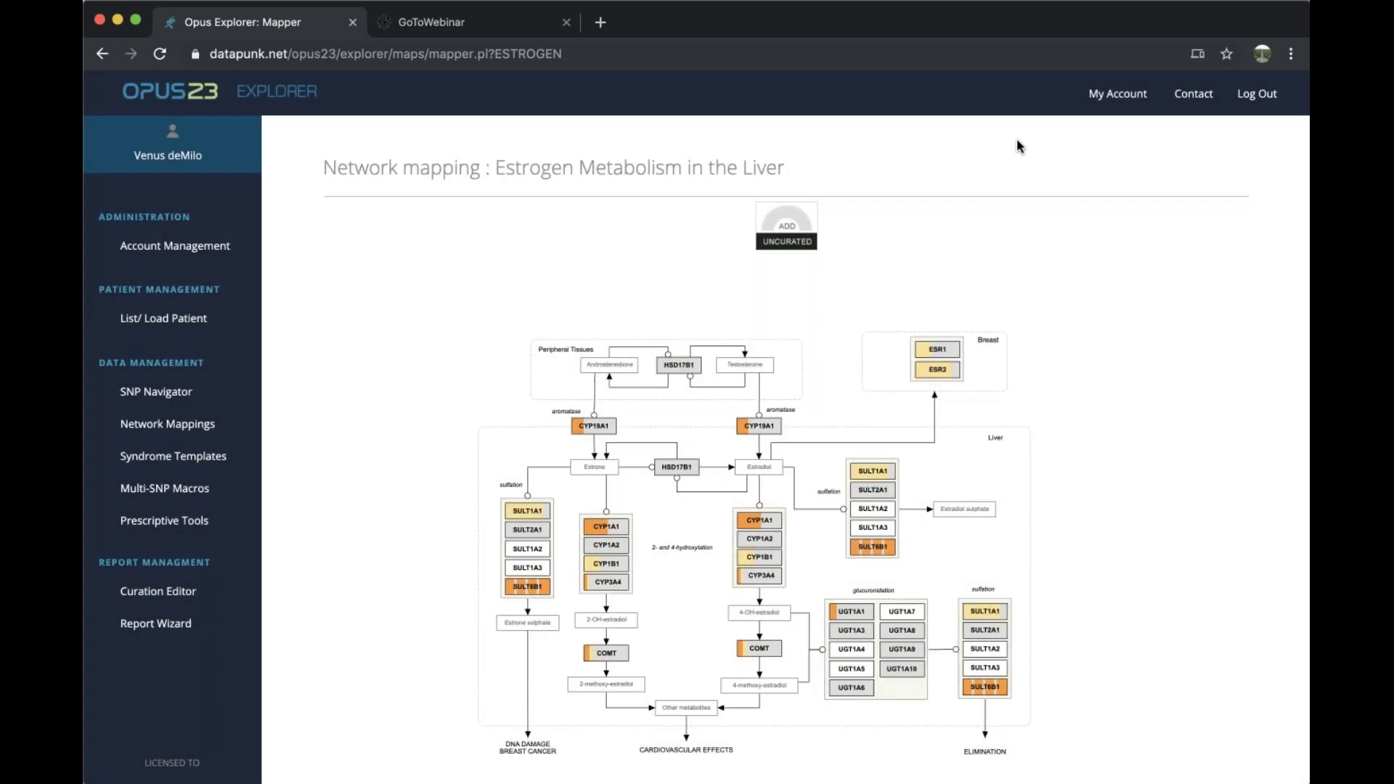
# Open the gene information for SULT1A1 in the sulfation group beside estradiol and read through its description
pyautogui.scroll(-1, 1019, 145)
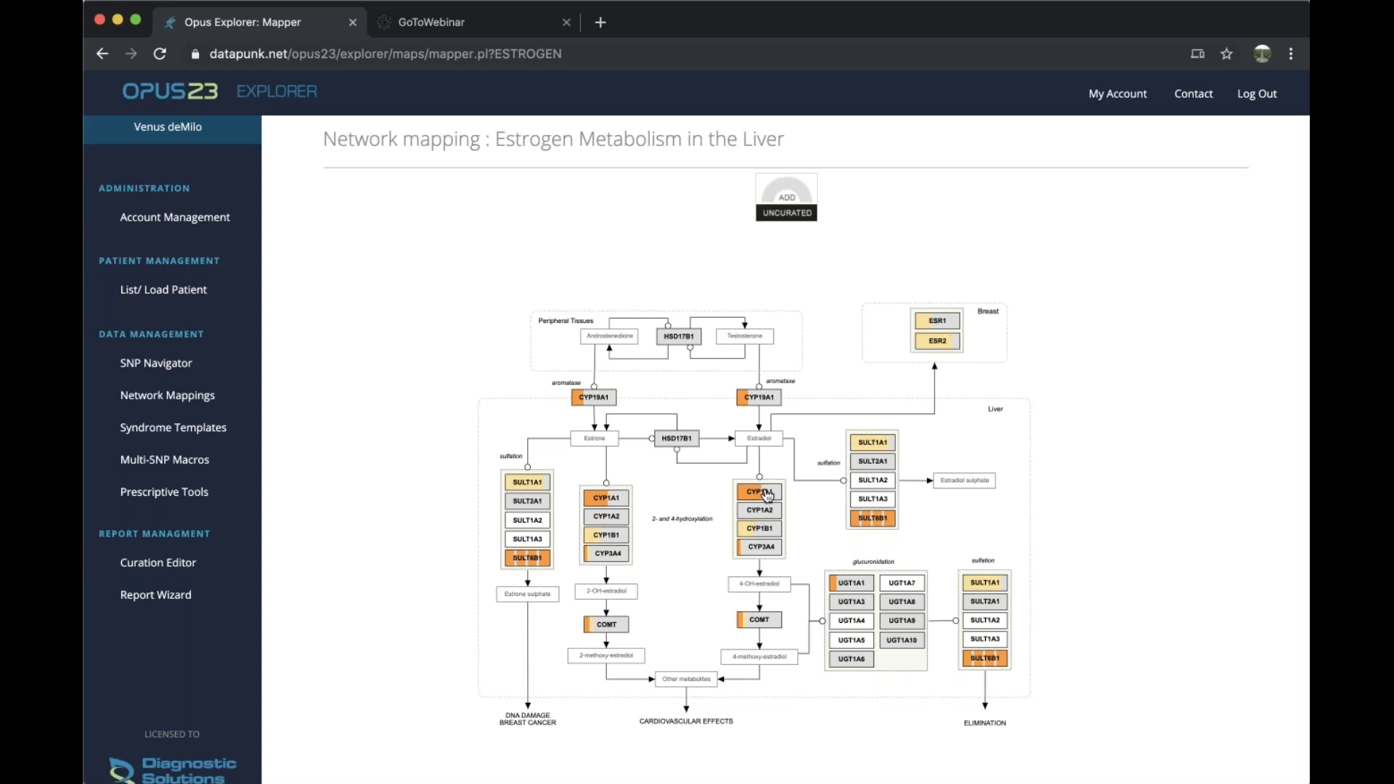
pyautogui.click(873, 444)
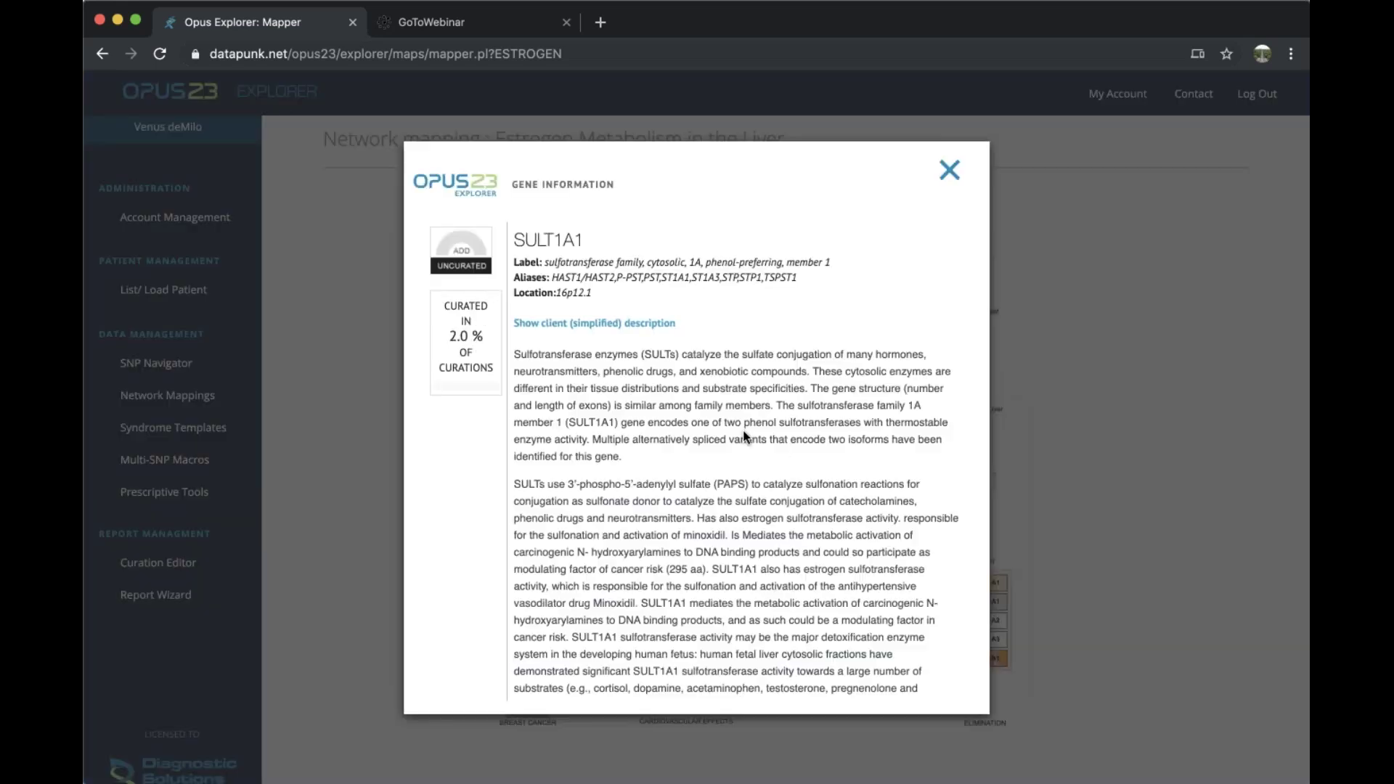
pyautogui.scroll(-1, 744, 435)
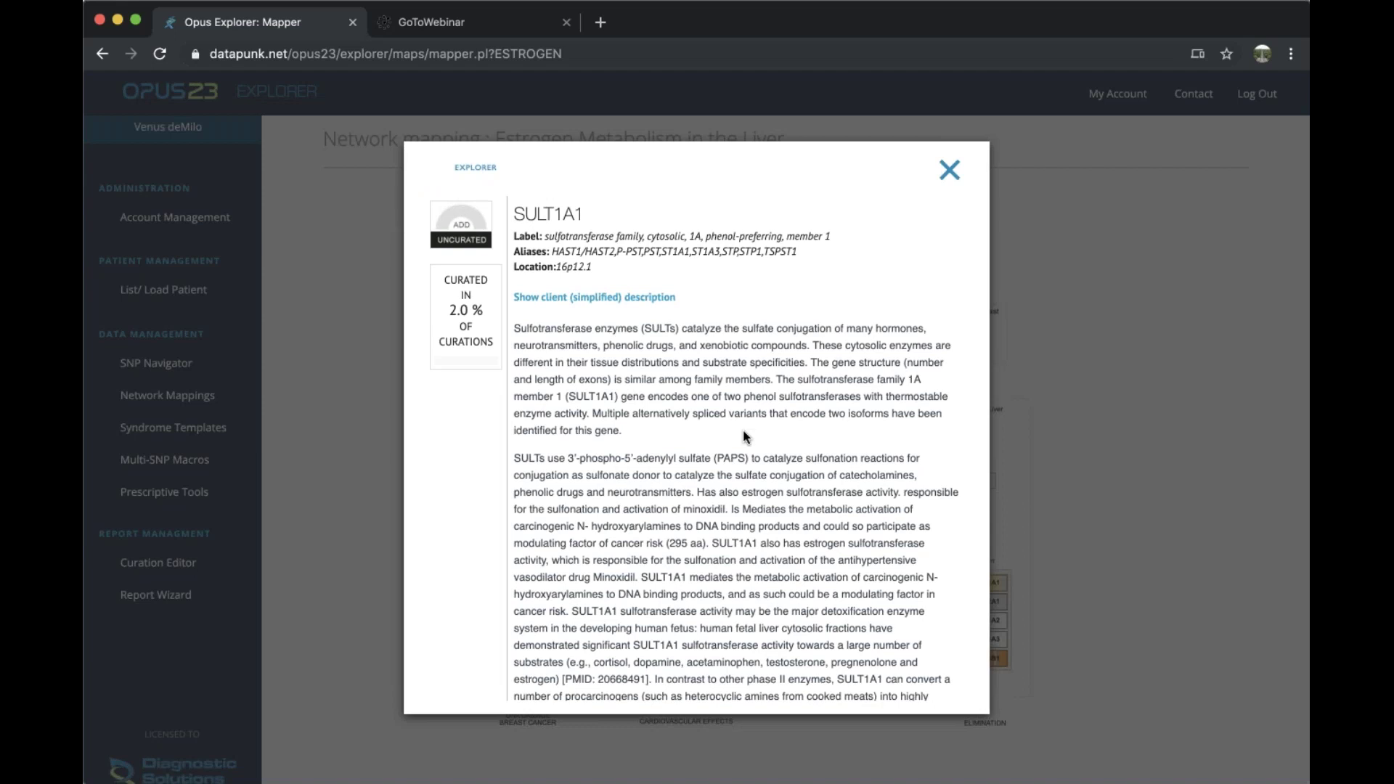
pyautogui.scroll(-3, 698, 537)
pyautogui.scroll(2, 600, 627)
pyautogui.scroll(-5, 601, 627)
pyautogui.scroll(5, 597, 436)
# Show and hide the simplified client description of SULT1A1 to compare it with the full description
pyautogui.click(594, 264)
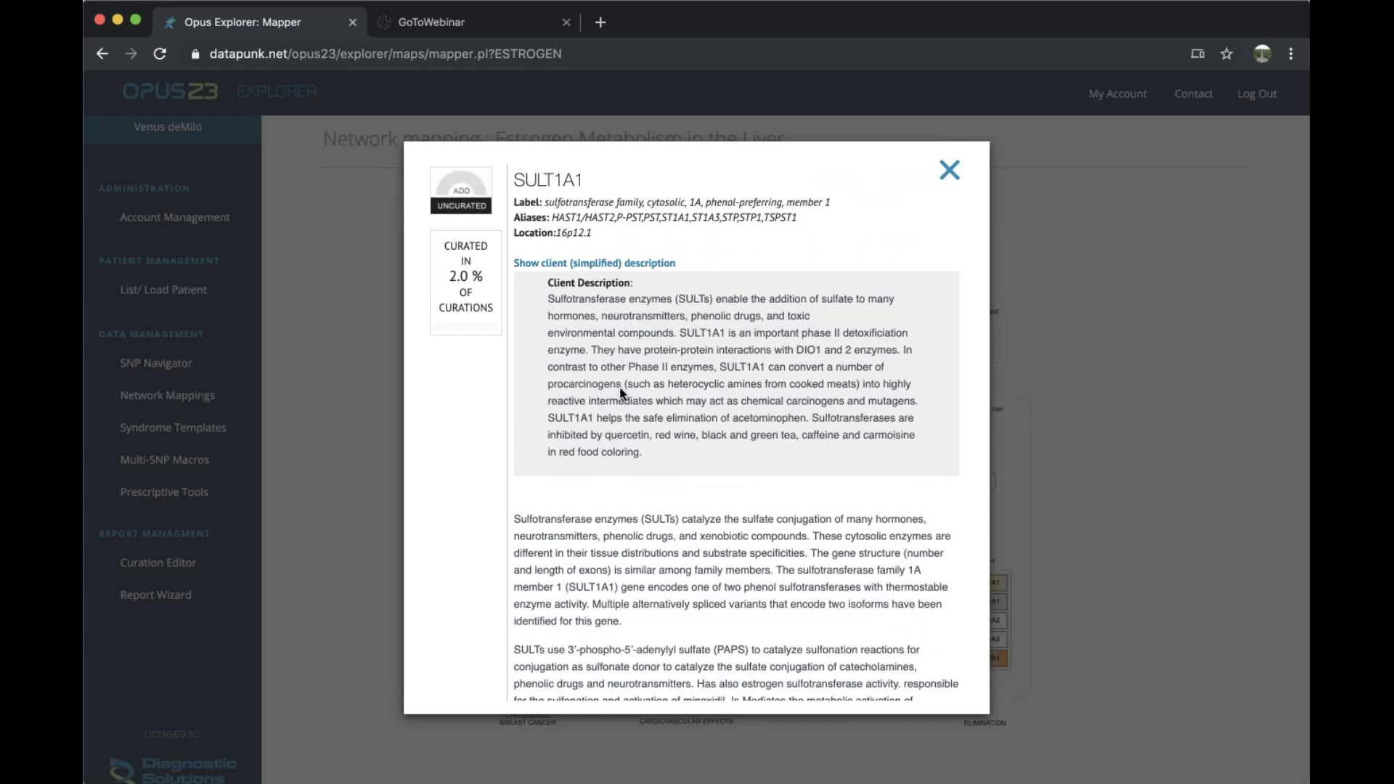
pyautogui.click(612, 266)
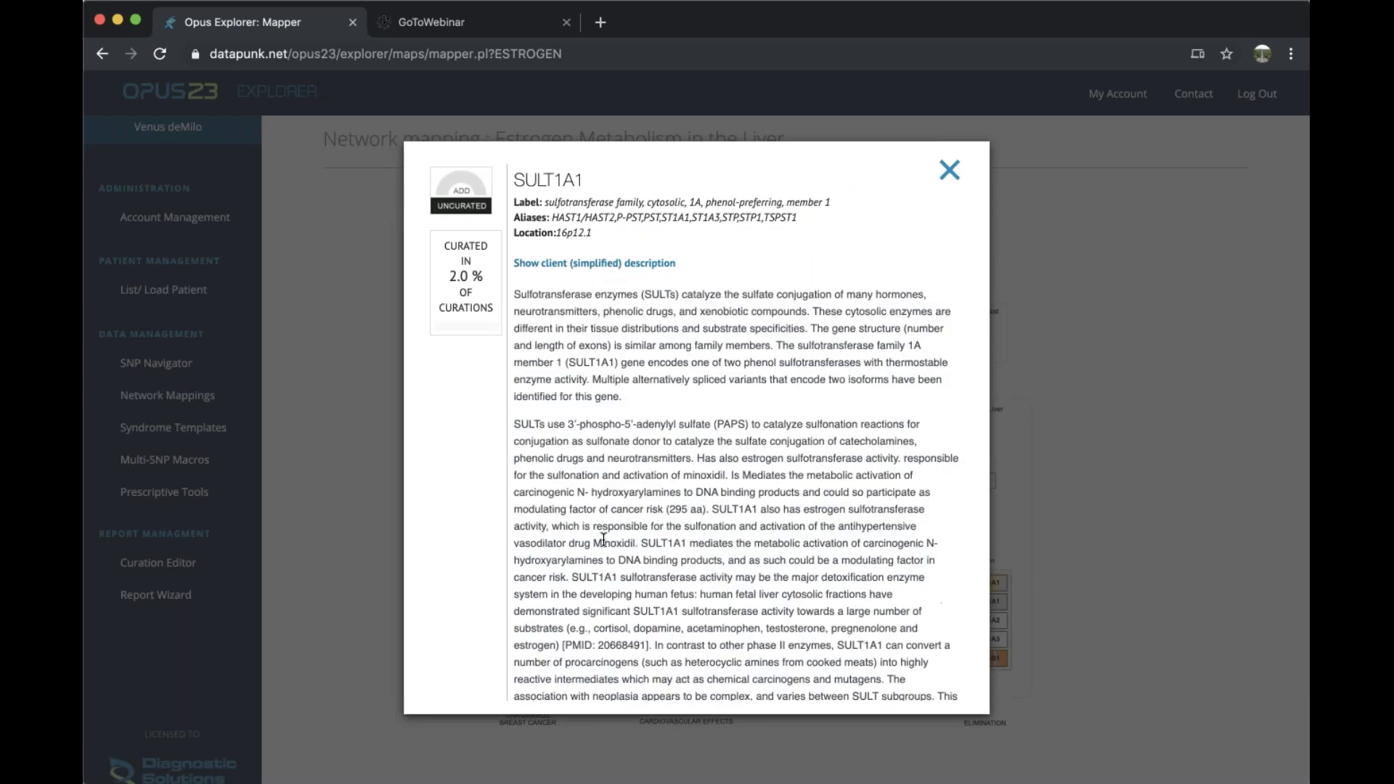
pyautogui.click(632, 264)
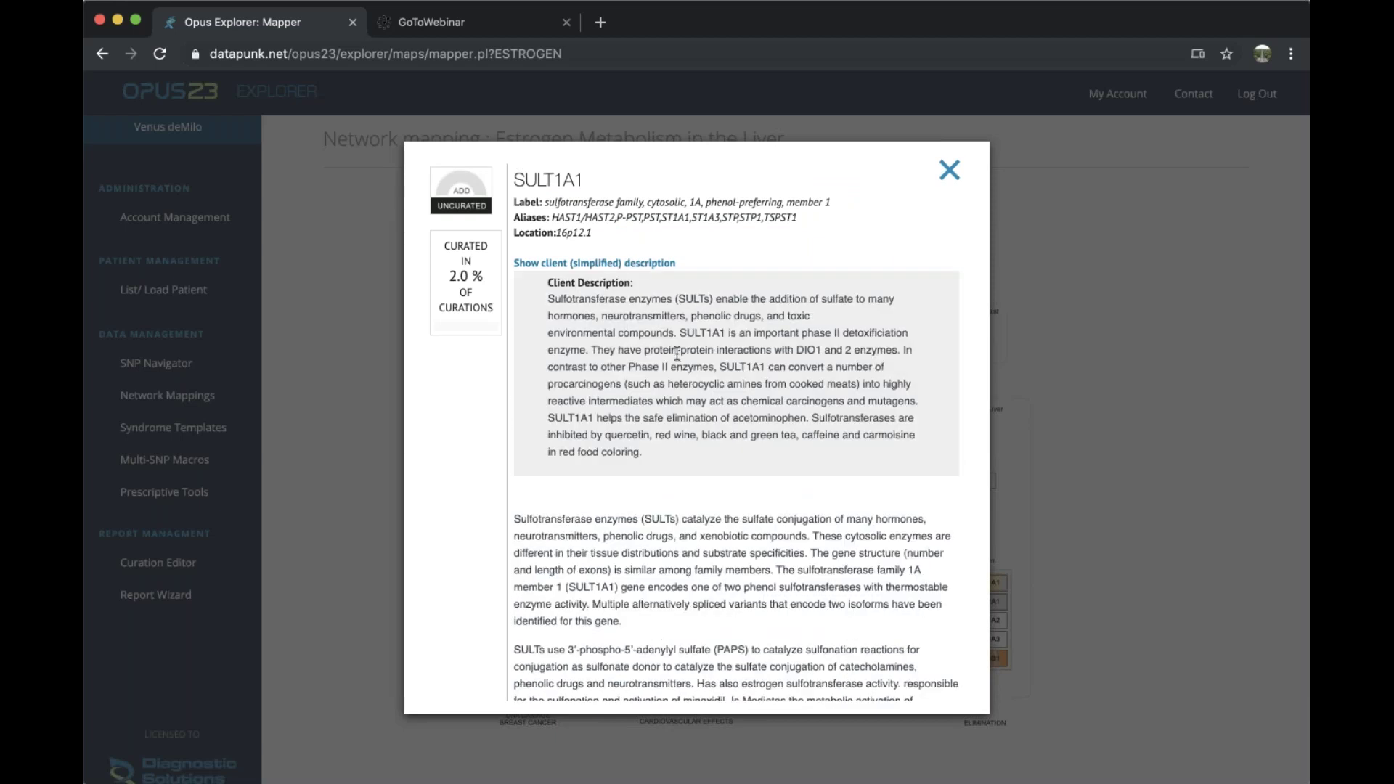
pyautogui.click(633, 264)
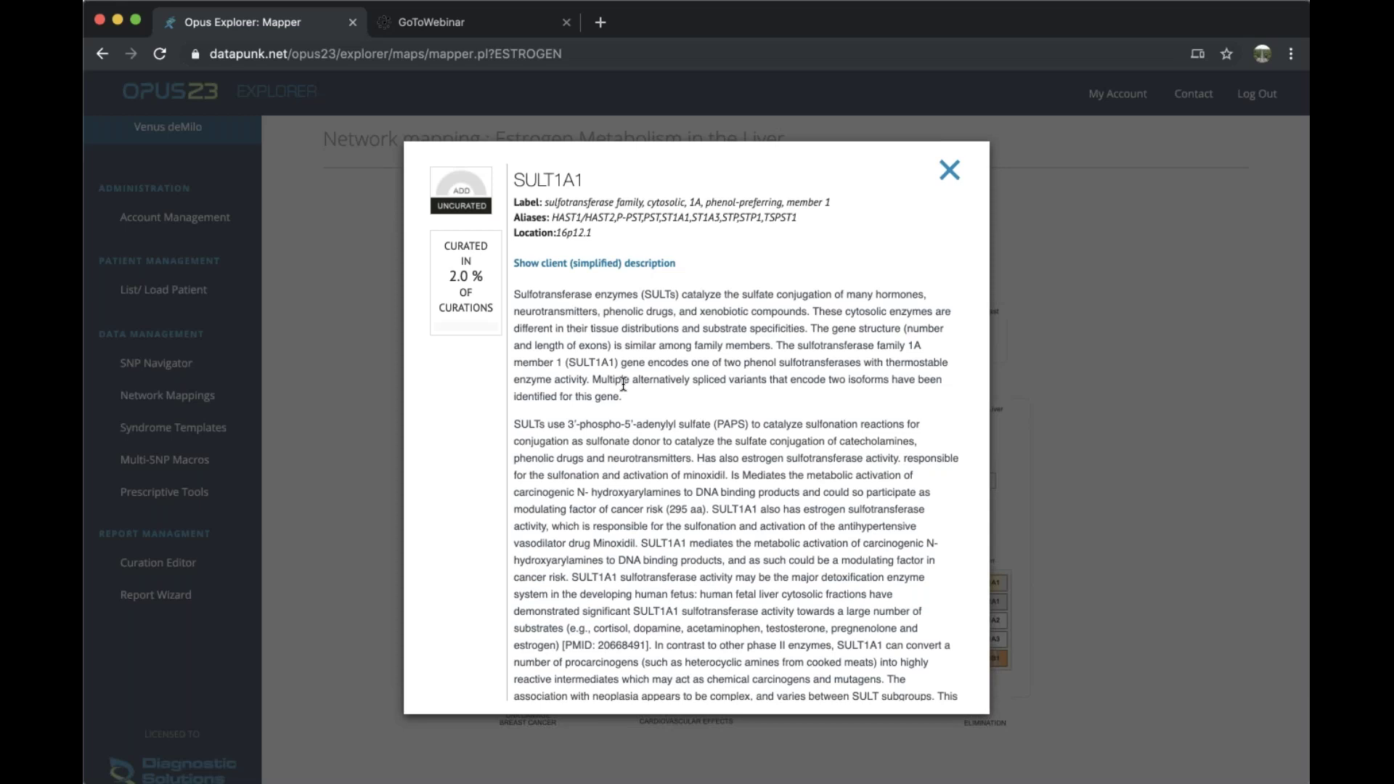
# Review the client's SNP results and the agent expression fingerprint for SULT1A1, and close the gene information
pyautogui.scroll(-10, 623, 384)
pyautogui.scroll(-5, 834, 399)
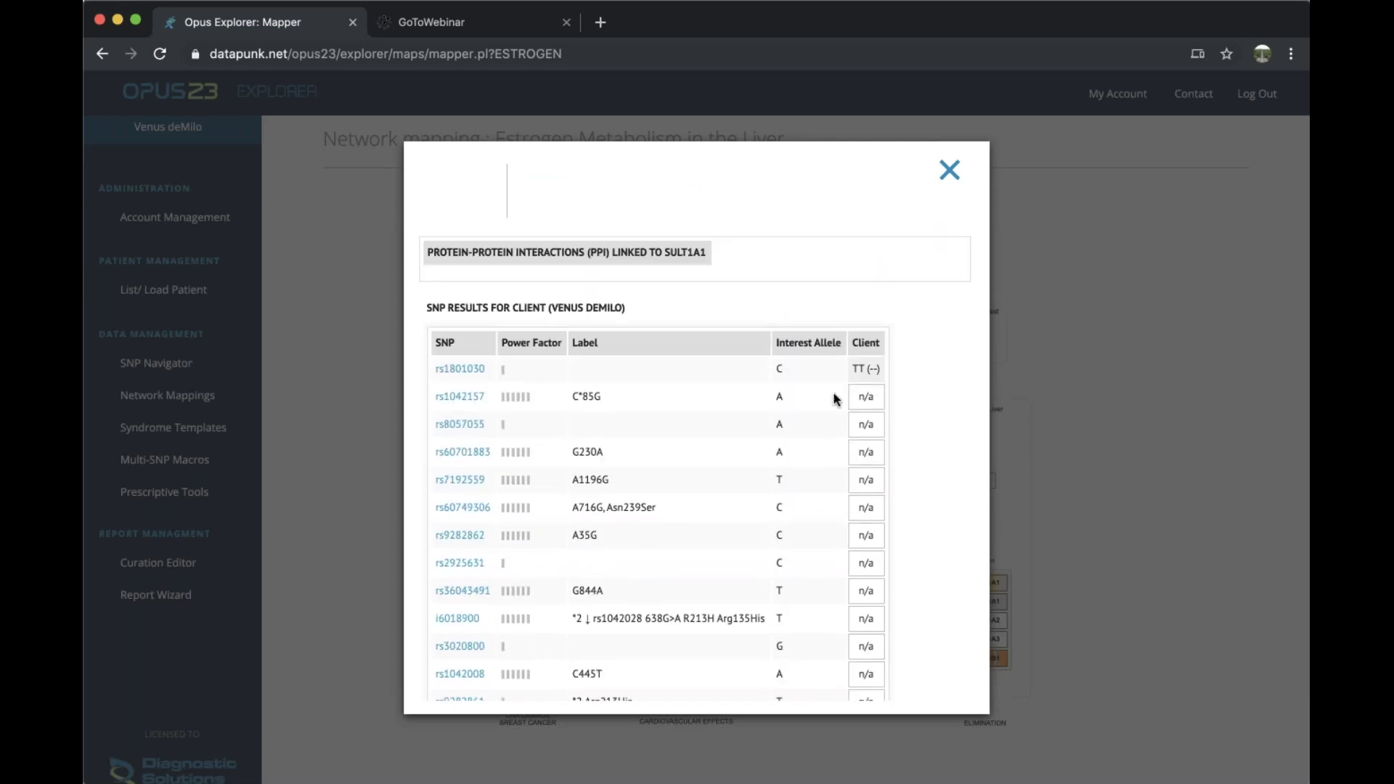
pyautogui.scroll(-3, 833, 399)
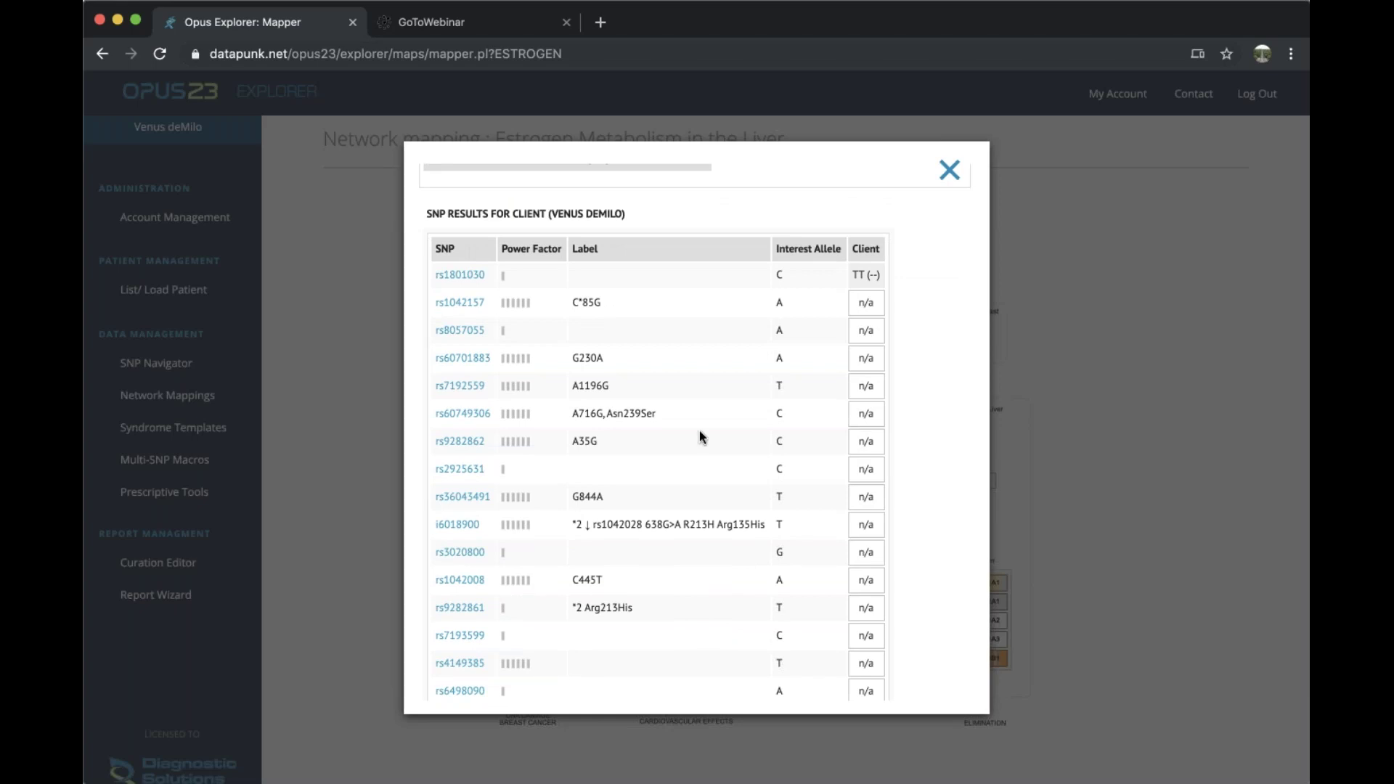
pyautogui.scroll(-1, 532, 271)
pyautogui.scroll(-12, 695, 432)
pyautogui.scroll(-6, 620, 308)
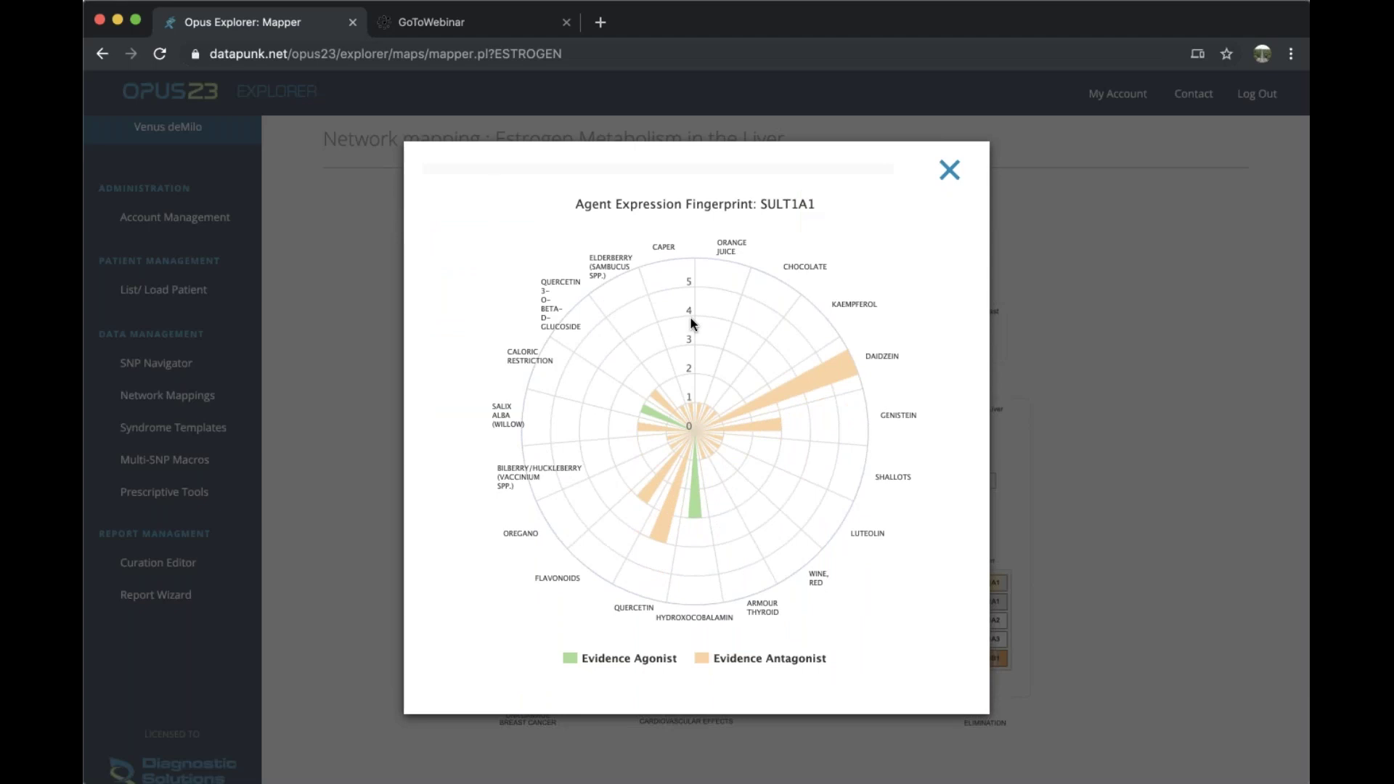
pyautogui.click(949, 170)
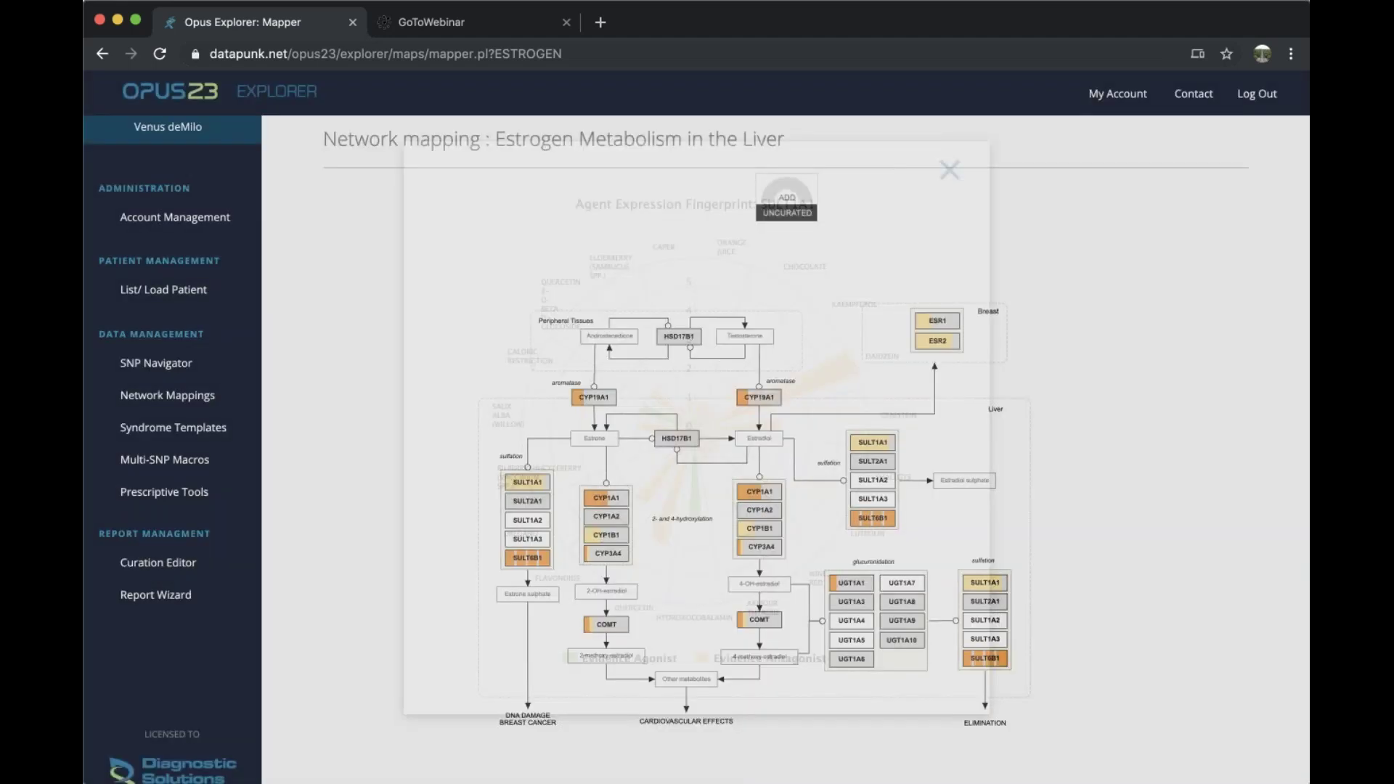
# Display the list of network mappings and switch to the syndrome templates
pyautogui.scroll(1, 950, 146)
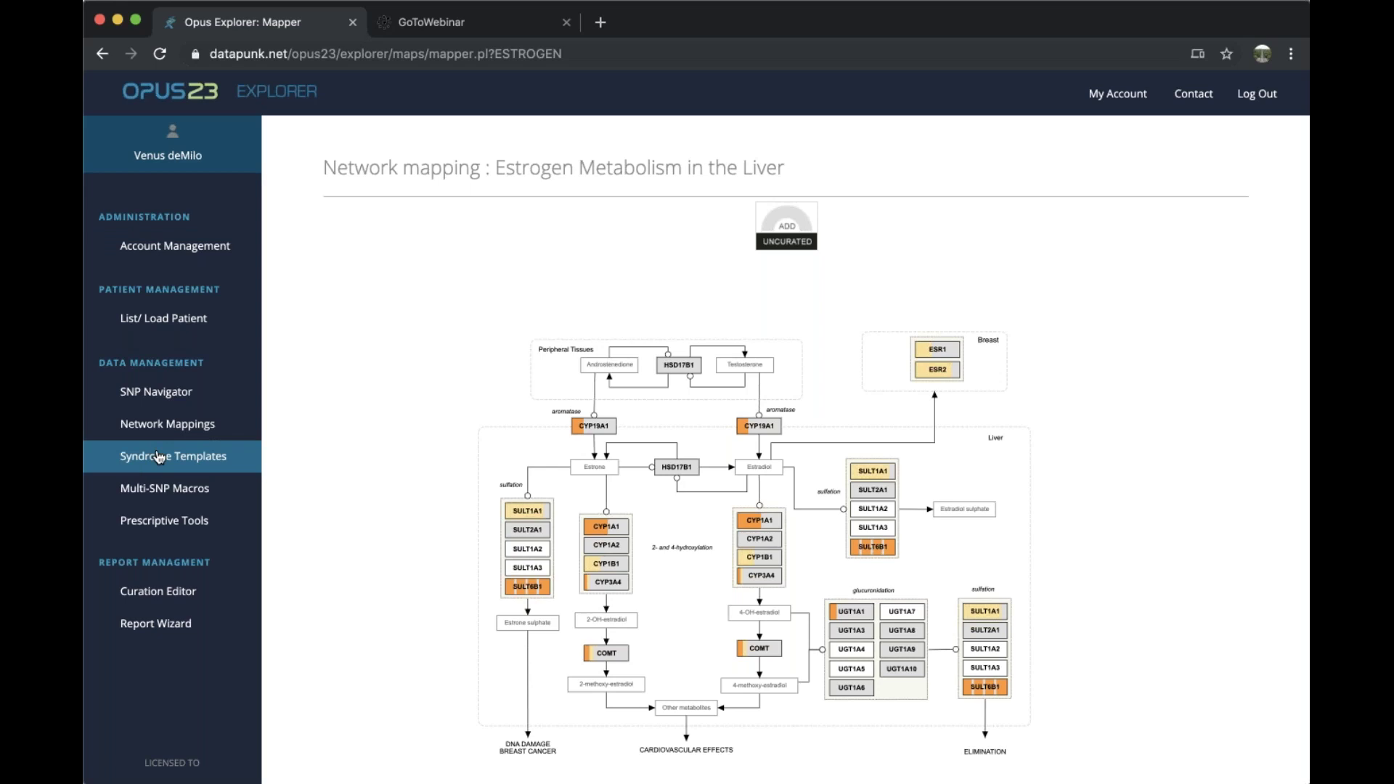
pyautogui.click(179, 433)
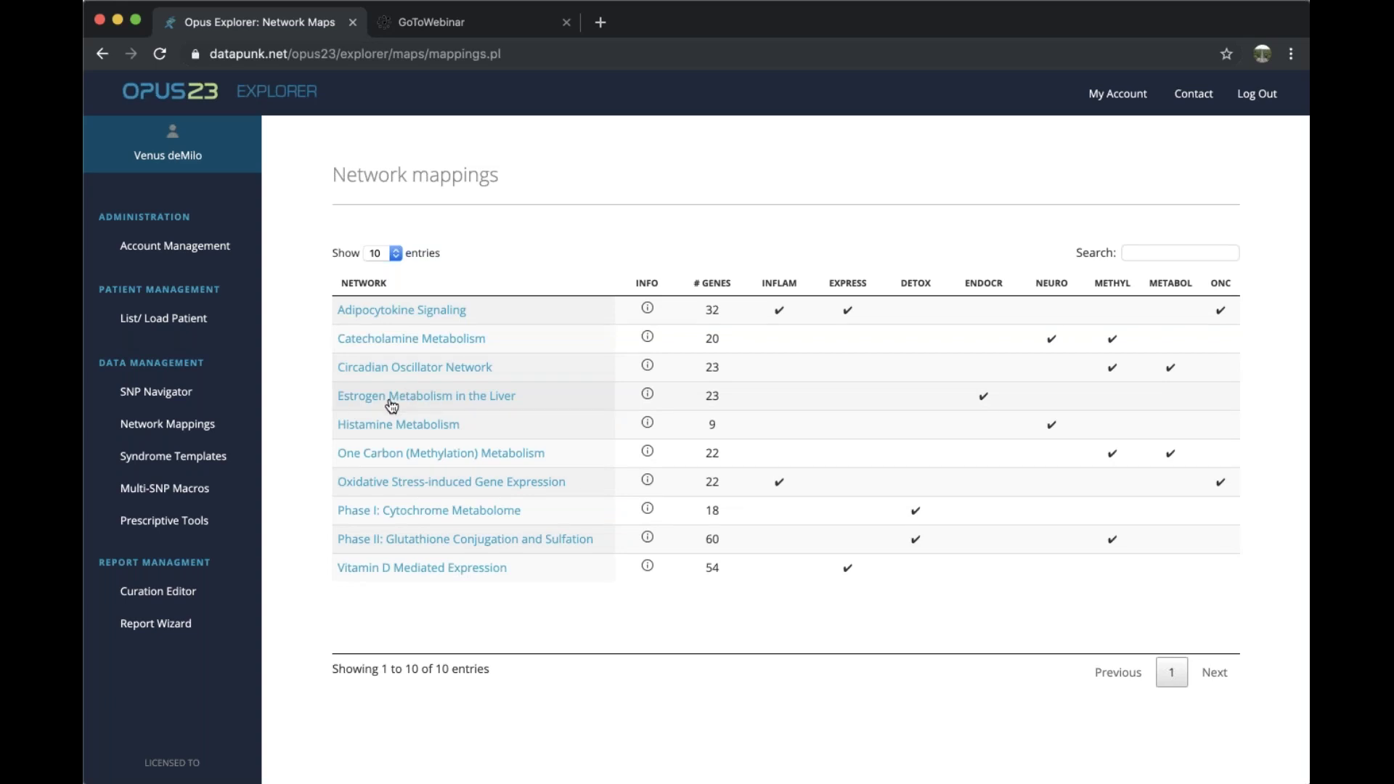
pyautogui.click(216, 455)
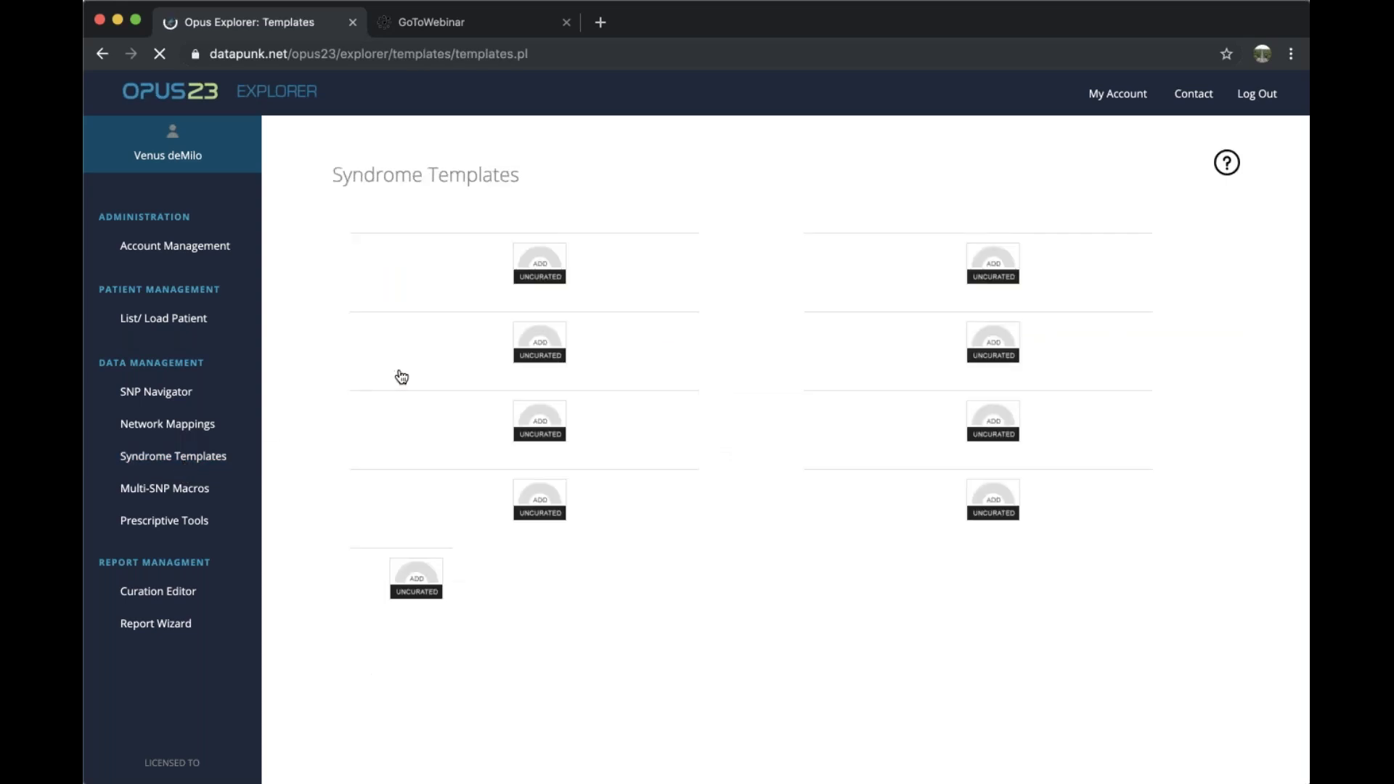
# Browse the syndrome template charts and open the Estrogen Genomics template
pyautogui.scroll(-2, 650, 260)
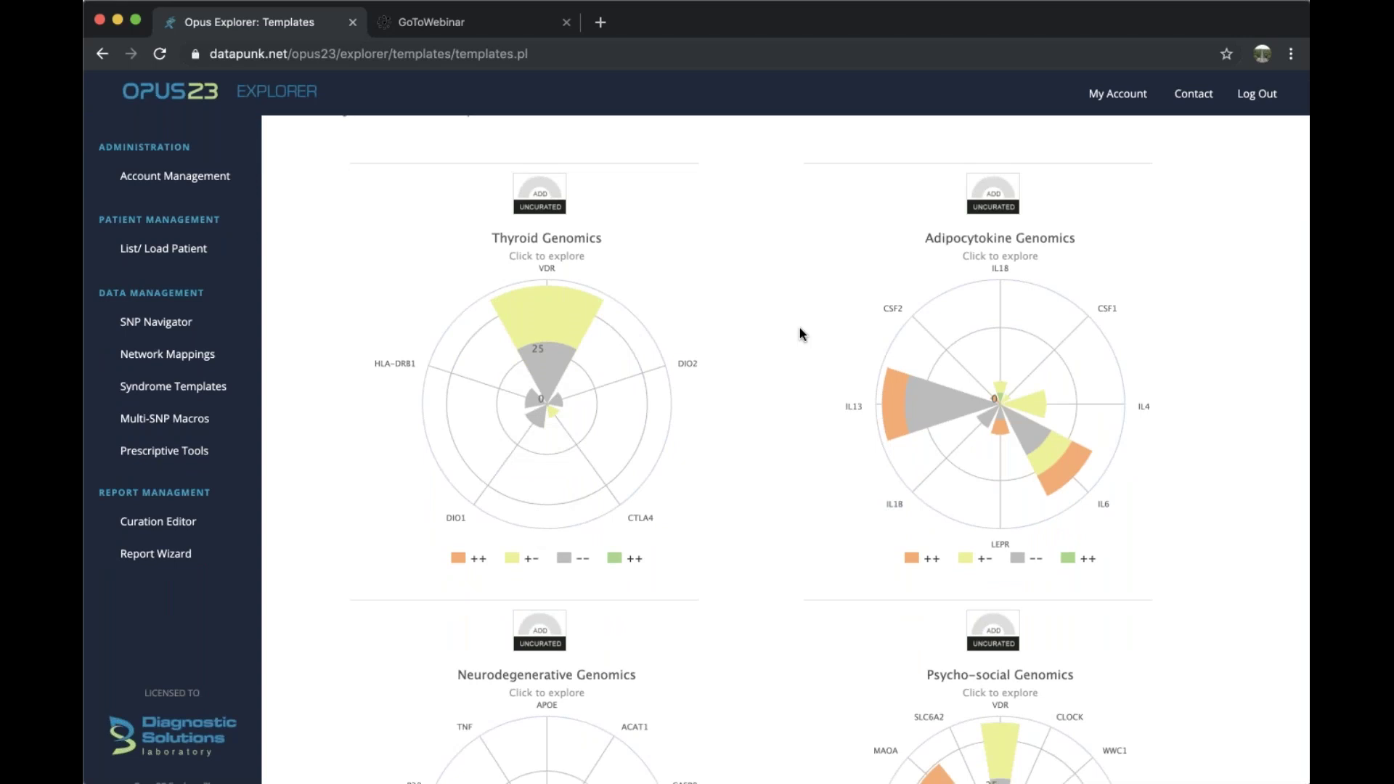
pyautogui.scroll(-5, 799, 328)
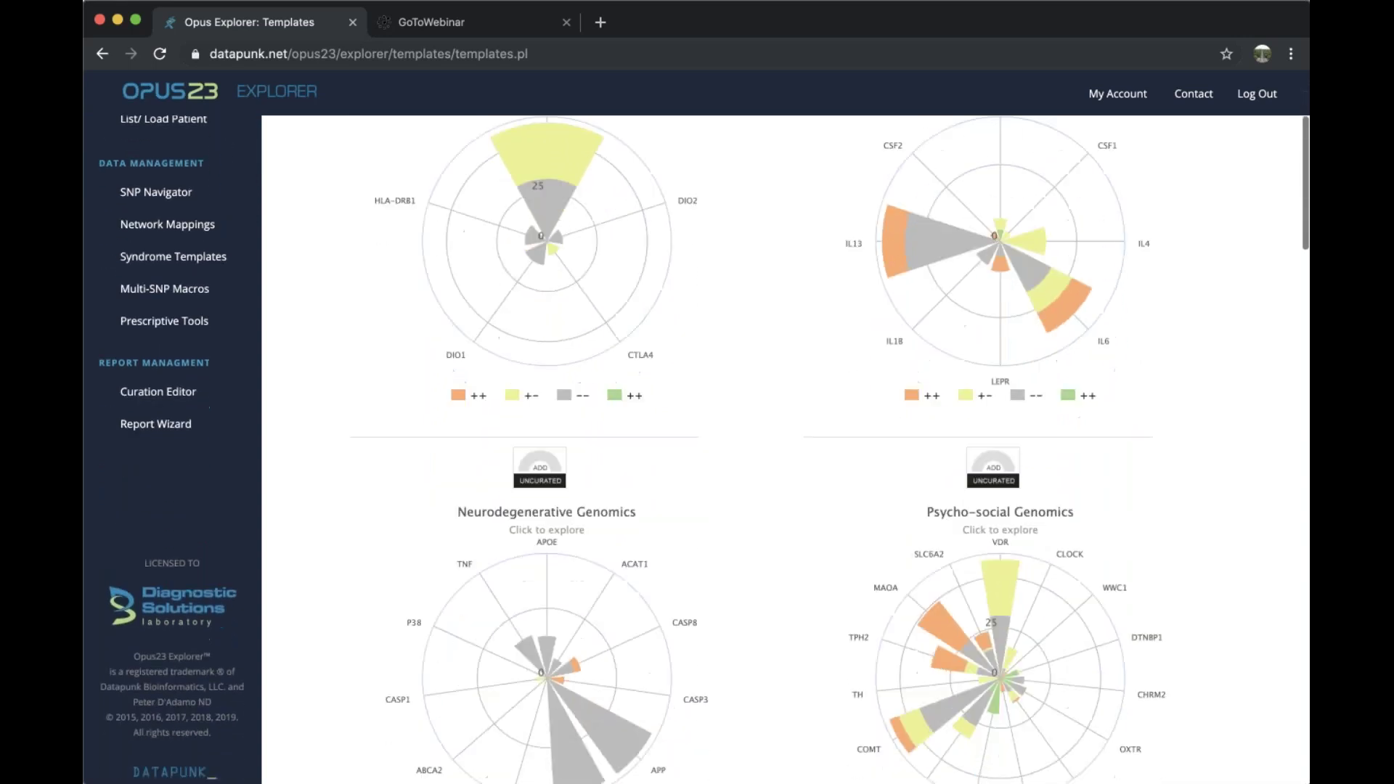
pyautogui.scroll(-15, 612, 515)
pyautogui.scroll(-7, 1065, 539)
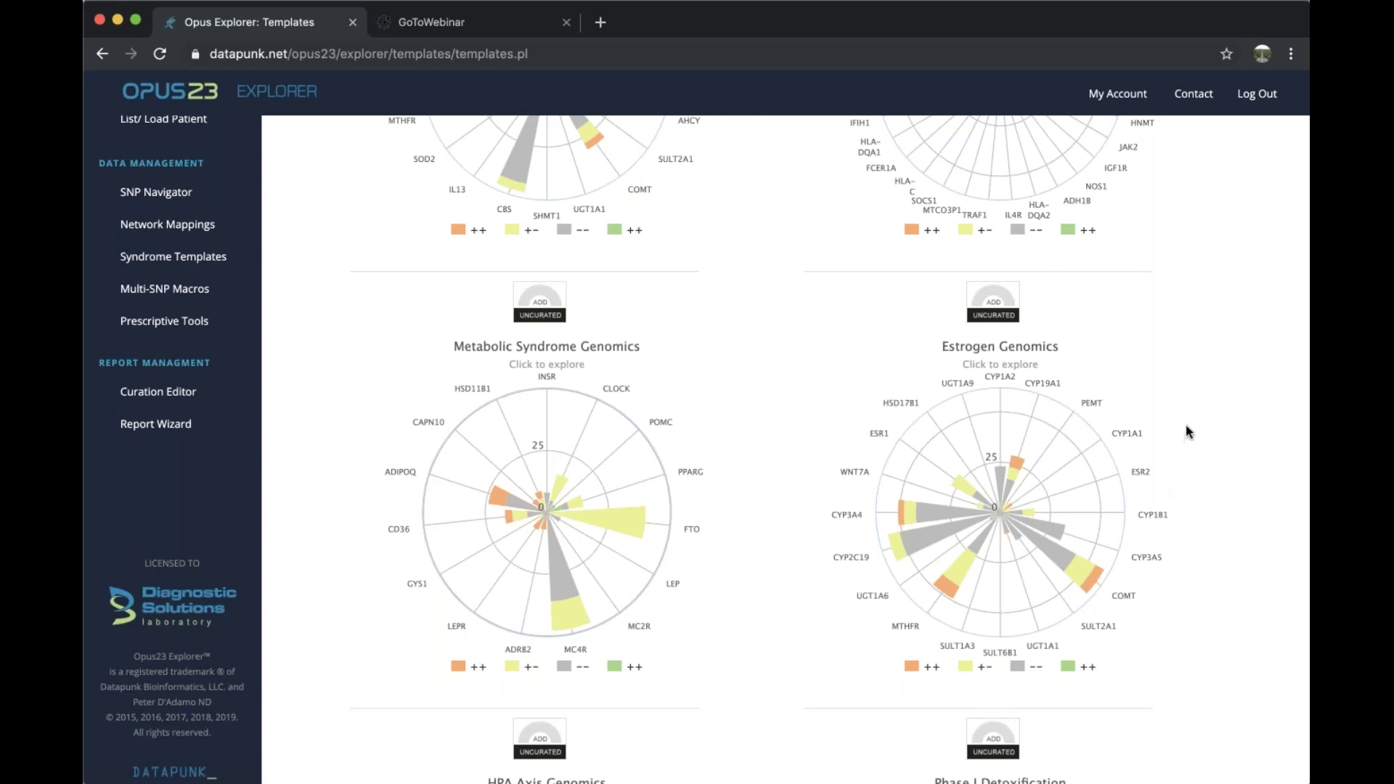
pyautogui.click(1026, 364)
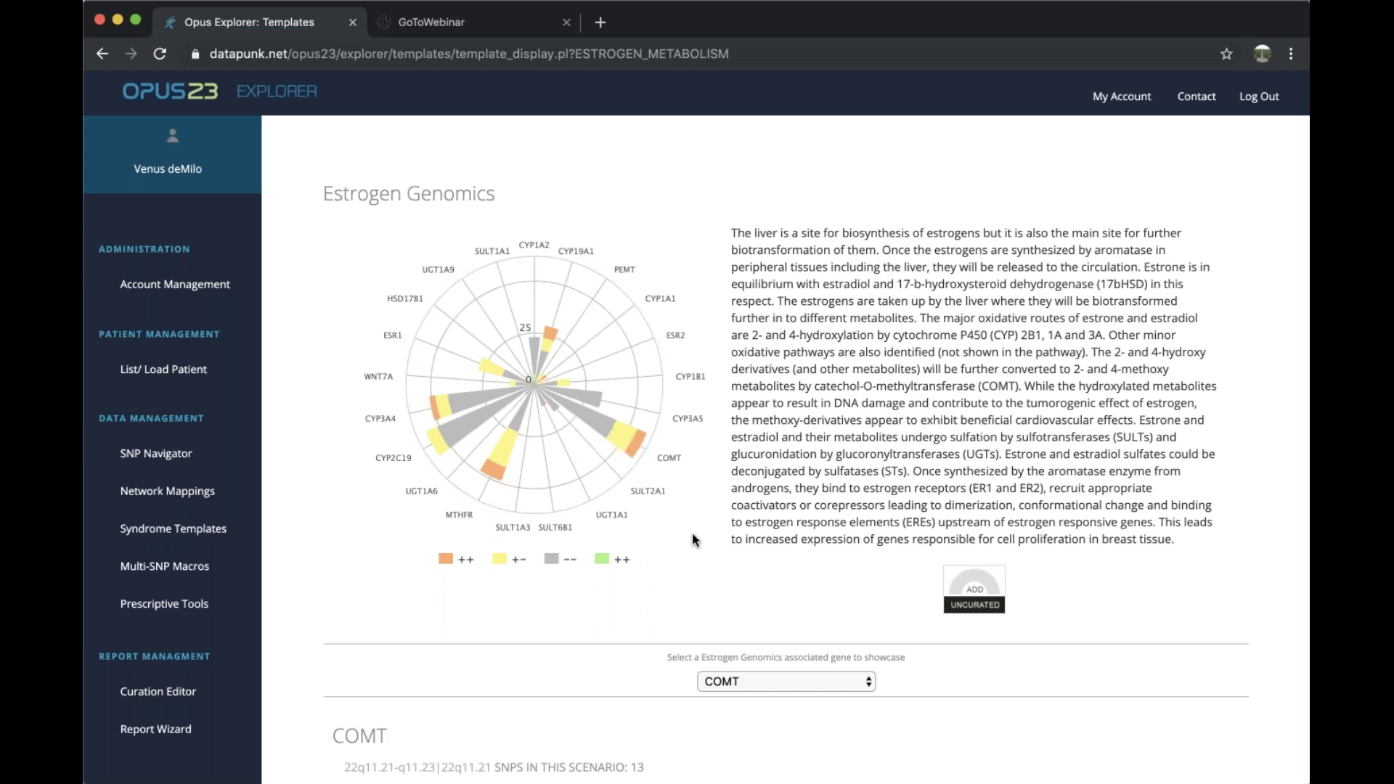
# Inspect the CYP19A1, COMT and CYP3A4 segments of the Estrogen Genomics wheel chart
pyautogui.moveTo(567, 320)
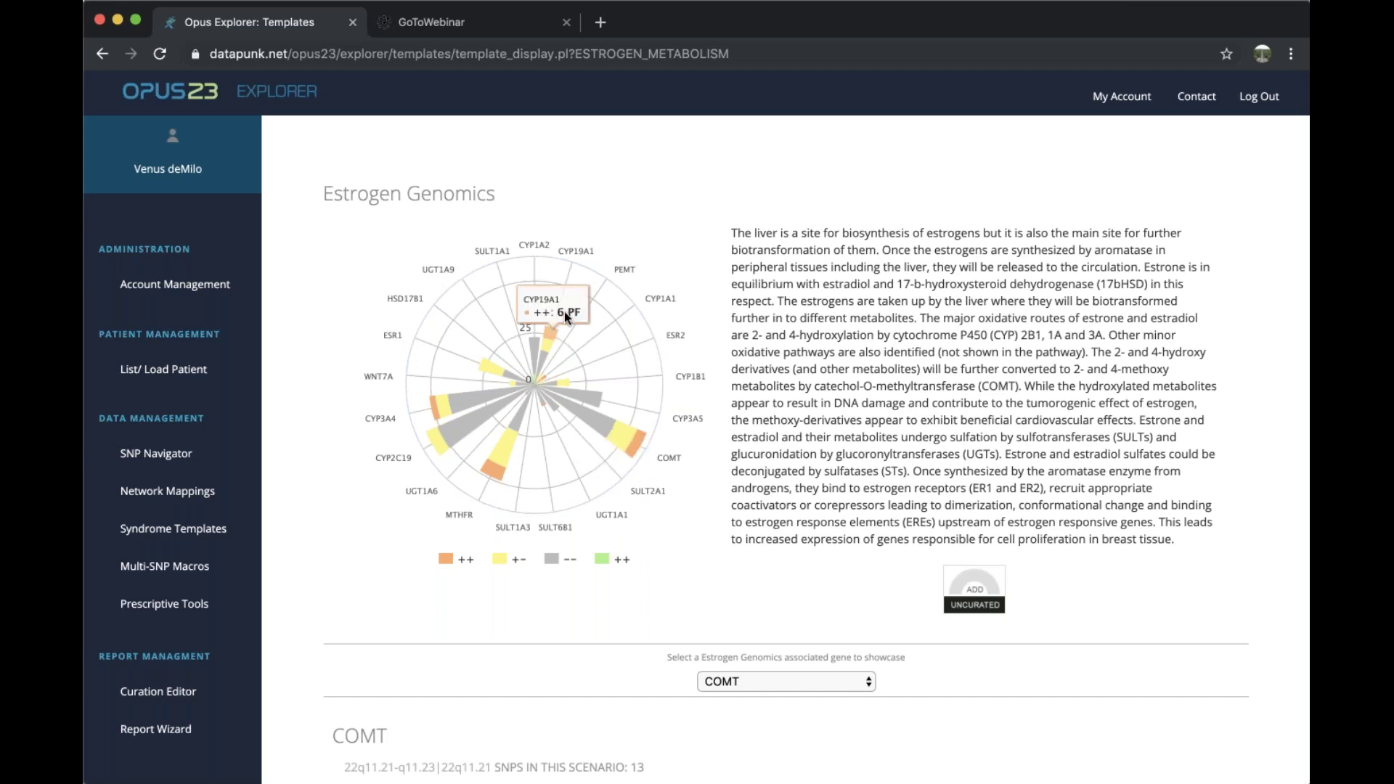
pyautogui.moveTo(622, 439)
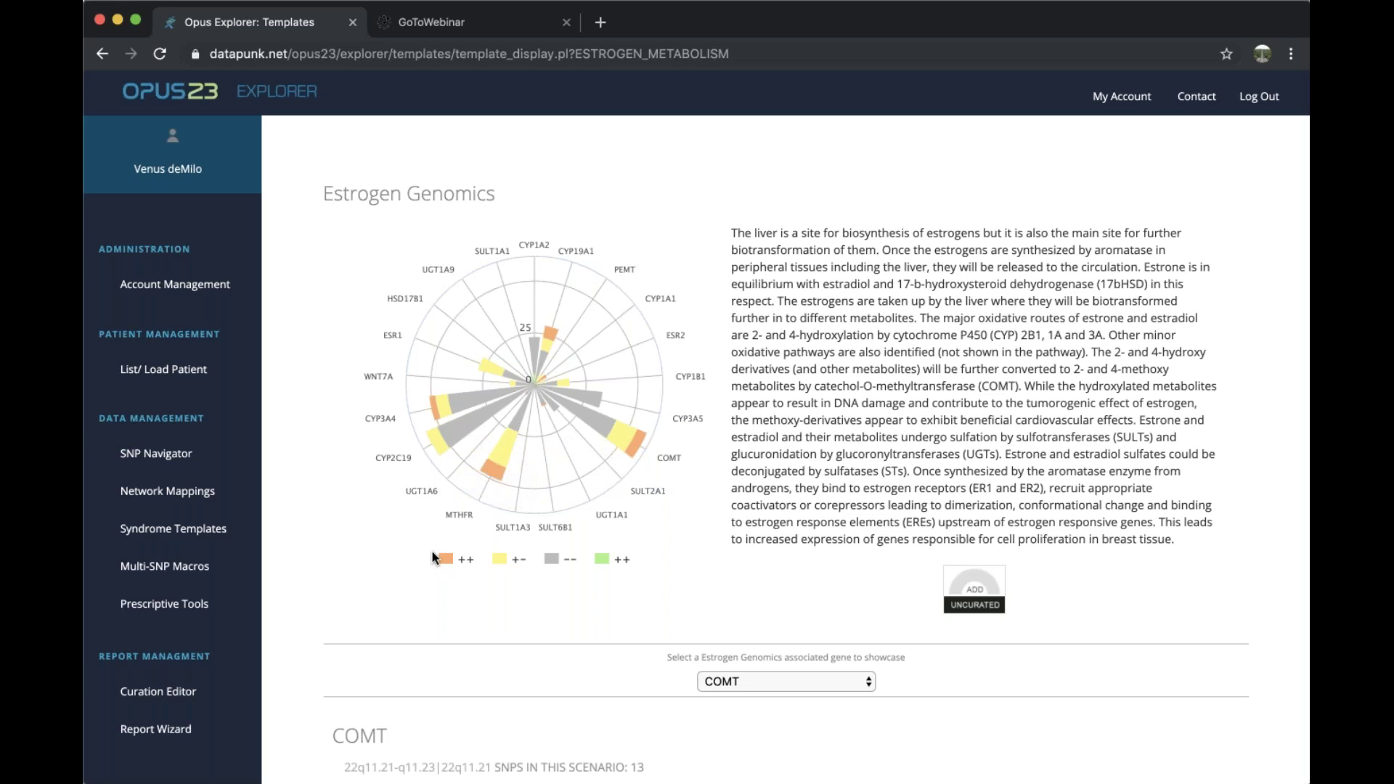
pyautogui.moveTo(451, 415)
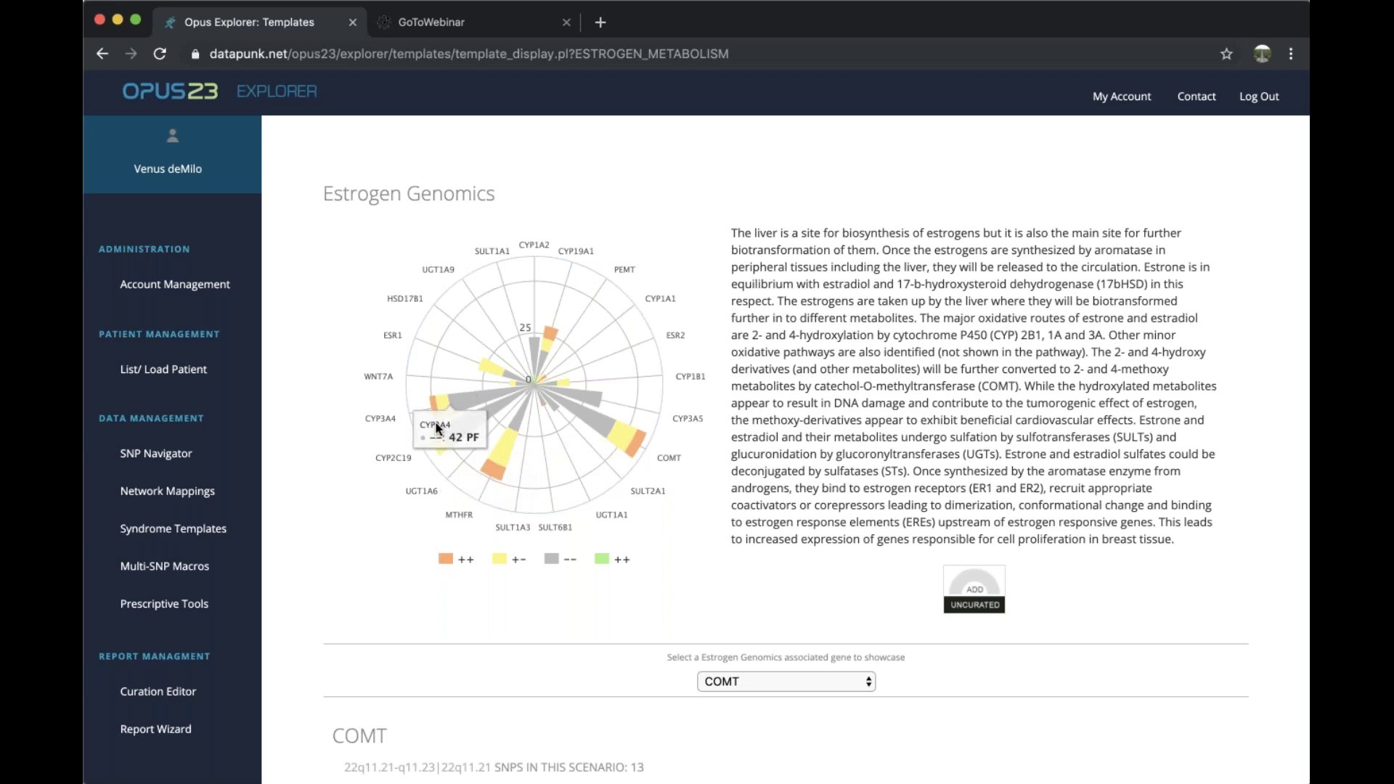
# Check the selector for showcased Estrogen Genomics genes and review the COMT SNP genotype table and gene description
pyautogui.scroll(-3, 329, 572)
pyautogui.scroll(-6, 328, 575)
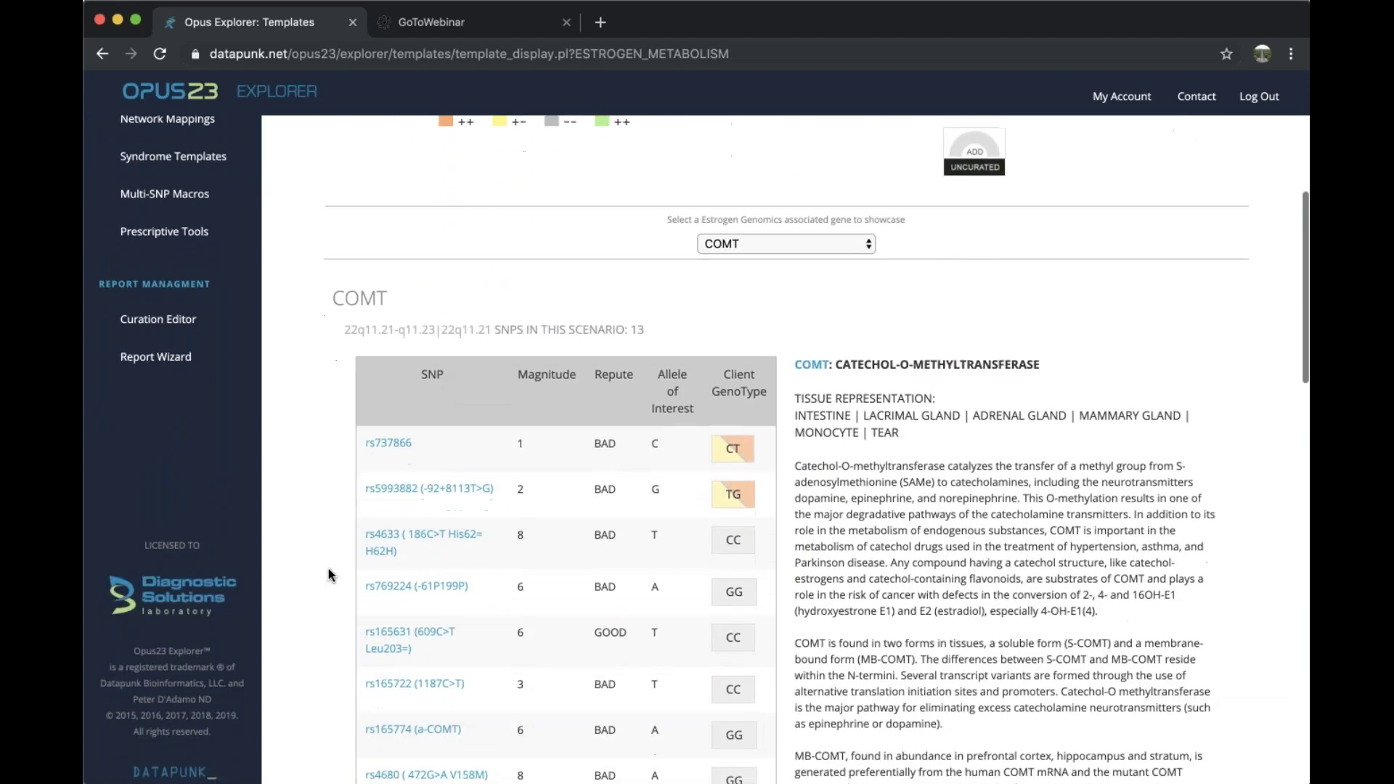
pyautogui.click(801, 241)
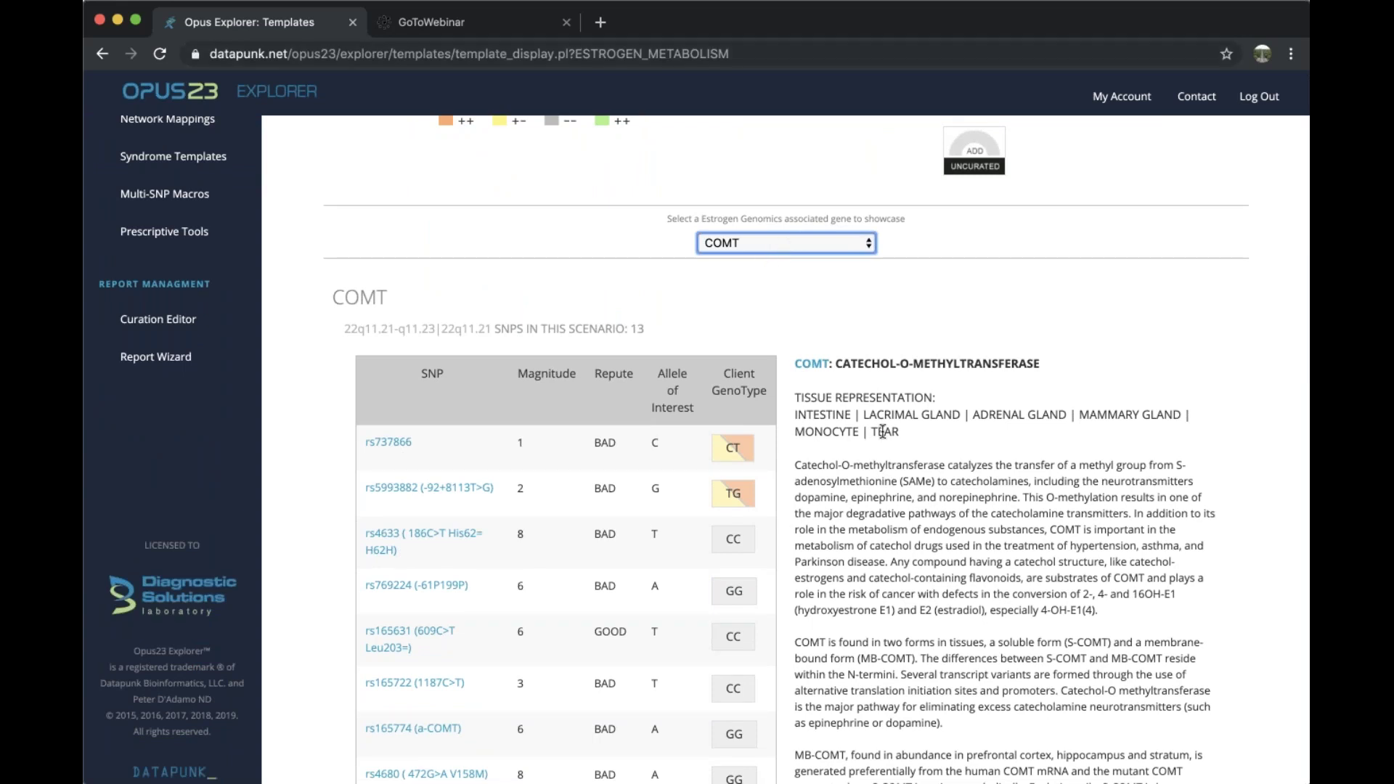
pyautogui.scroll(-3, 881, 432)
pyautogui.scroll(-1, 882, 431)
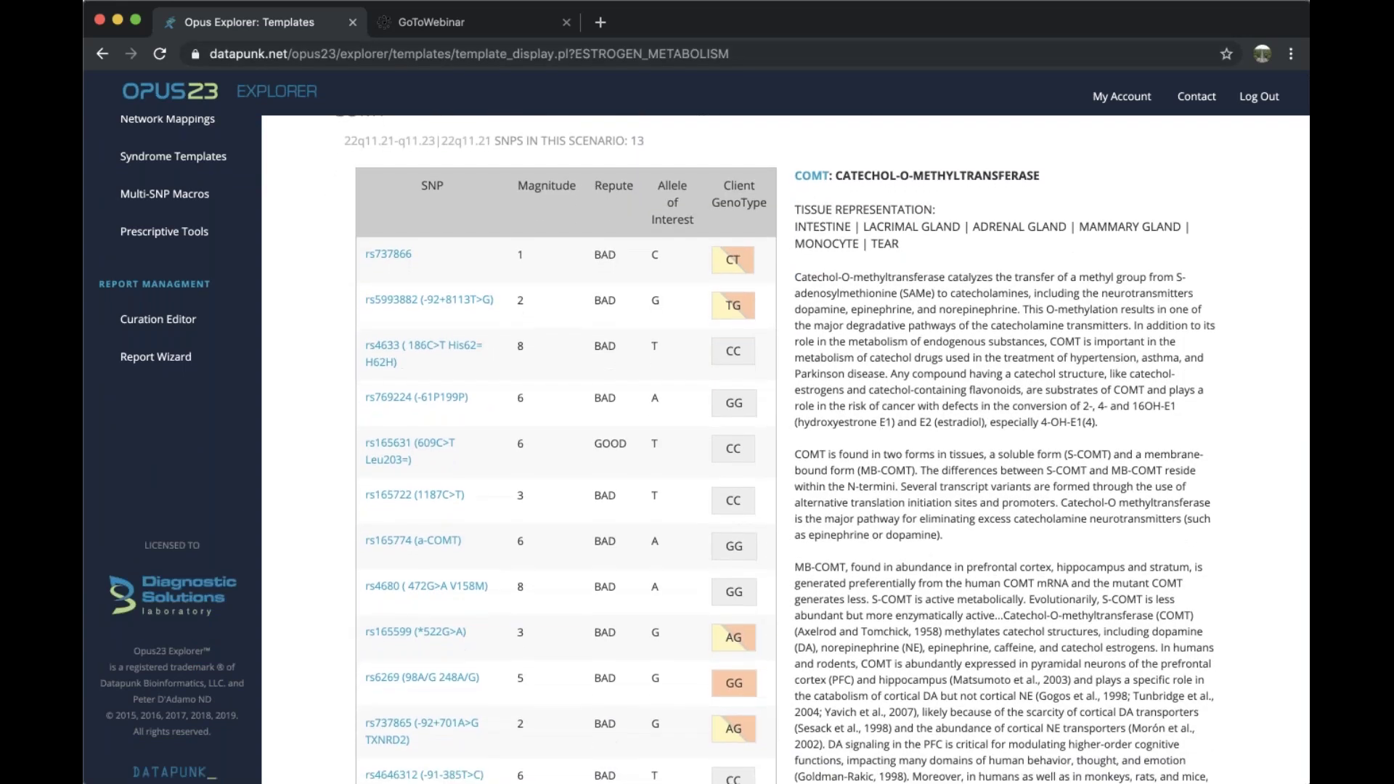
pyautogui.scroll(-1, 882, 431)
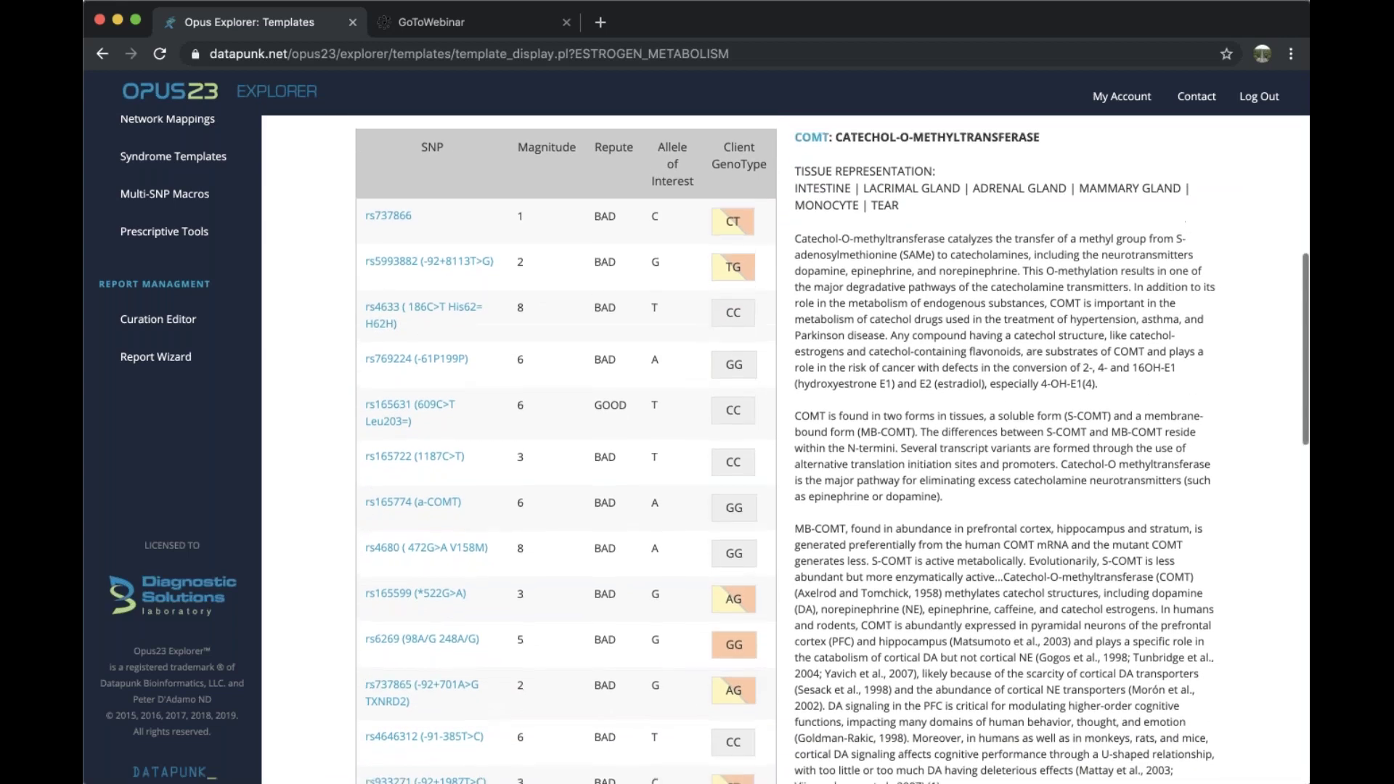
pyautogui.scroll(1, 882, 431)
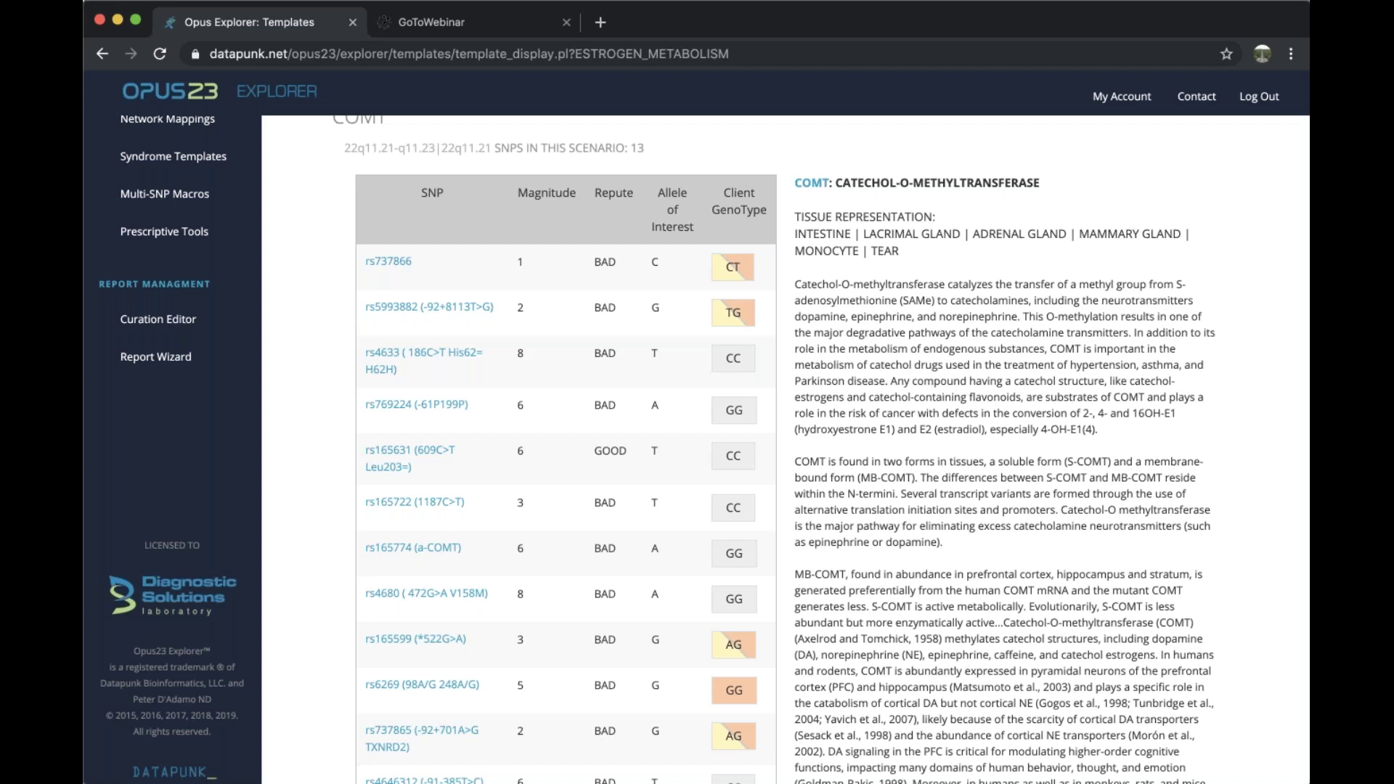
pyautogui.scroll(6, 882, 431)
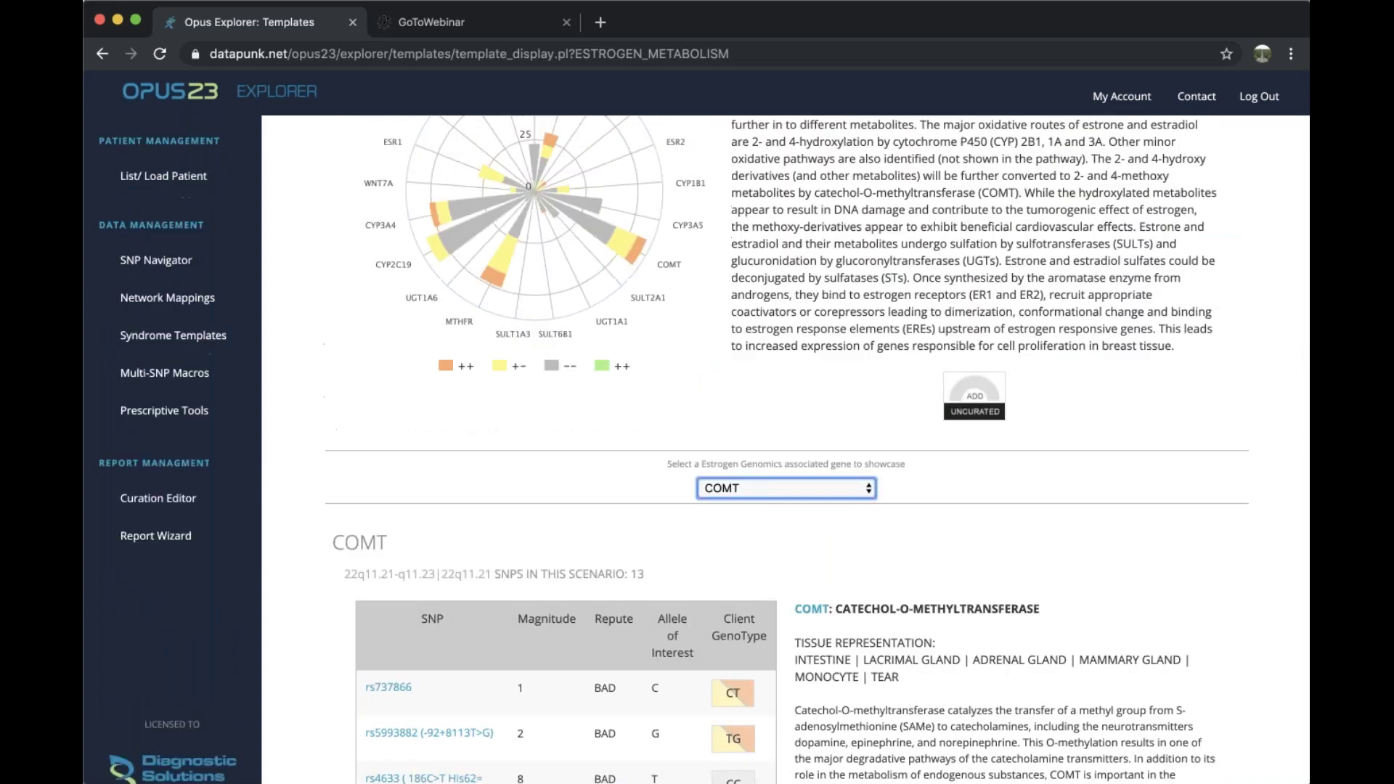
# Open the multi-SNP macro algorithms and filter the list by "female"
pyautogui.click(208, 379)
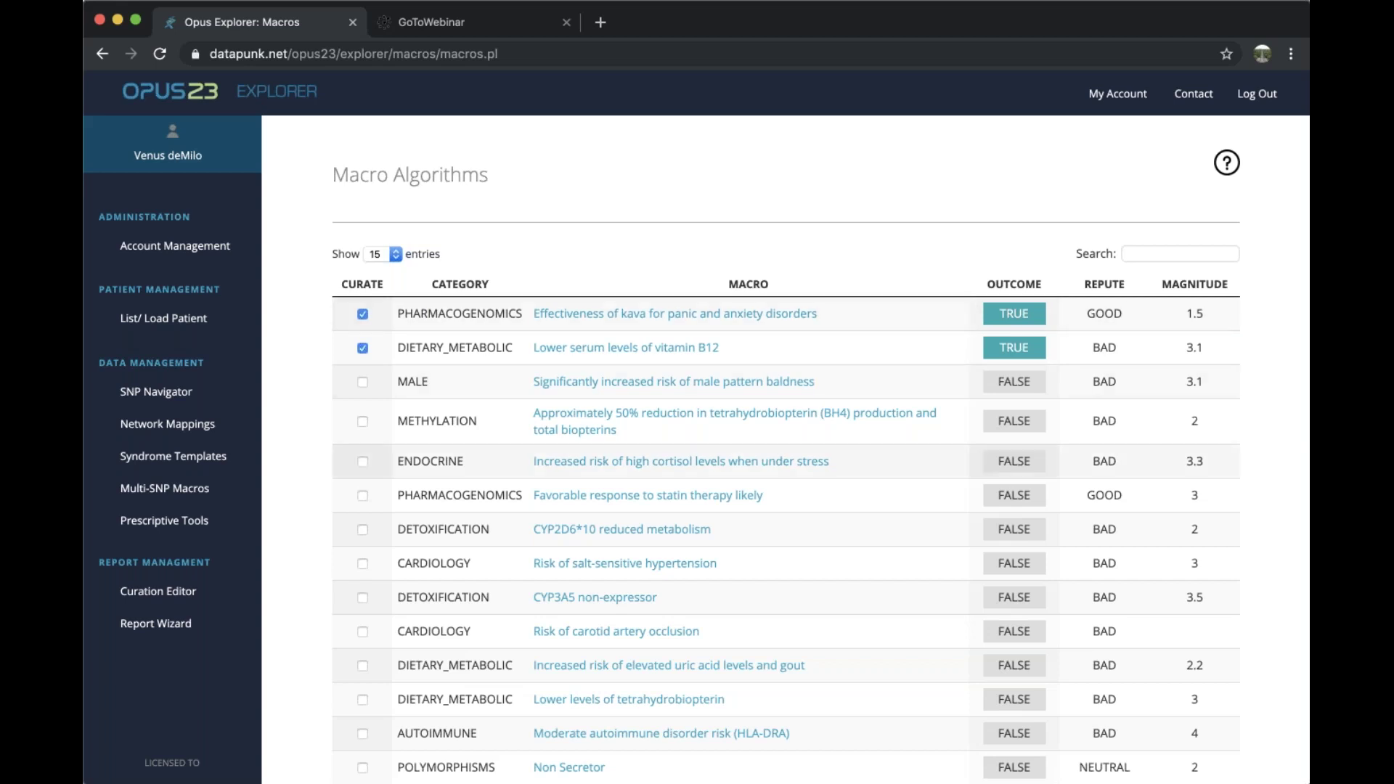
pyautogui.click(1170, 258)
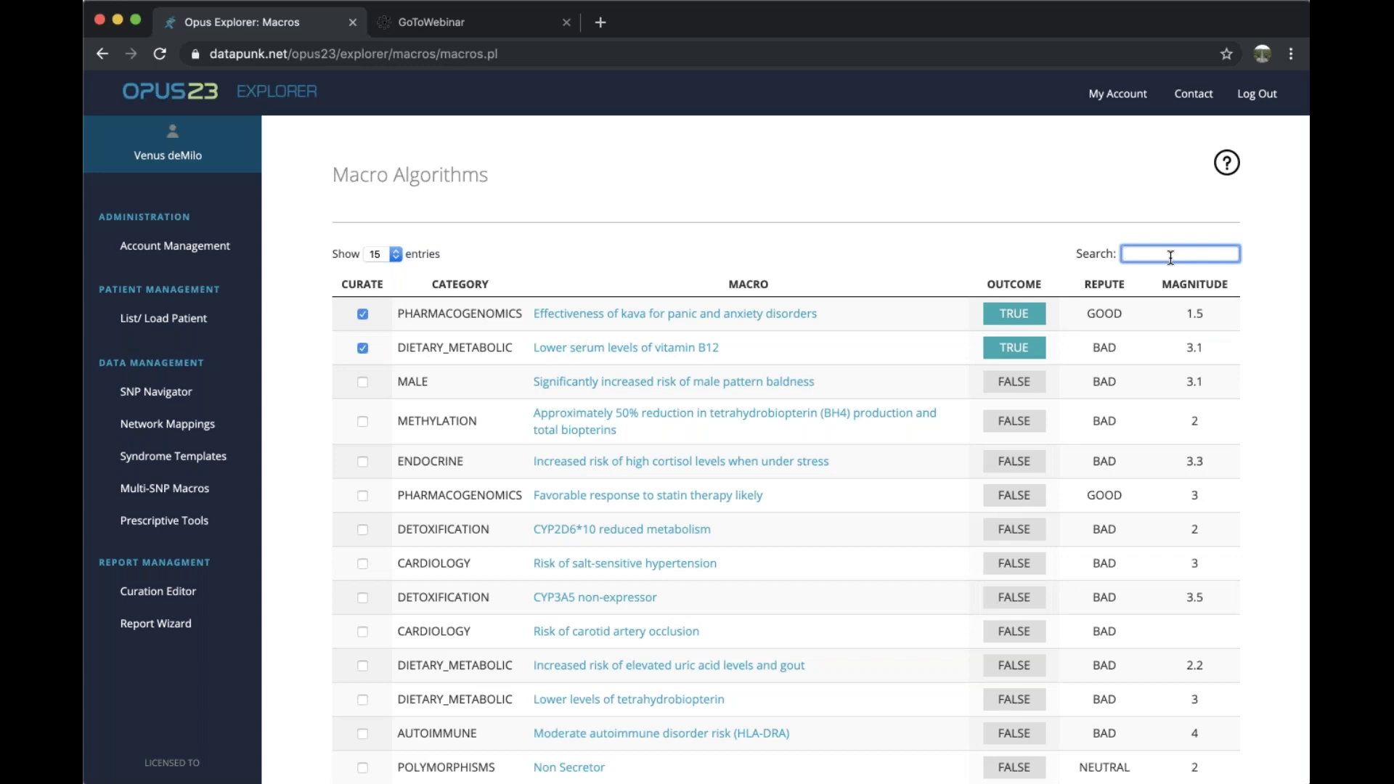
pyautogui.write('female')
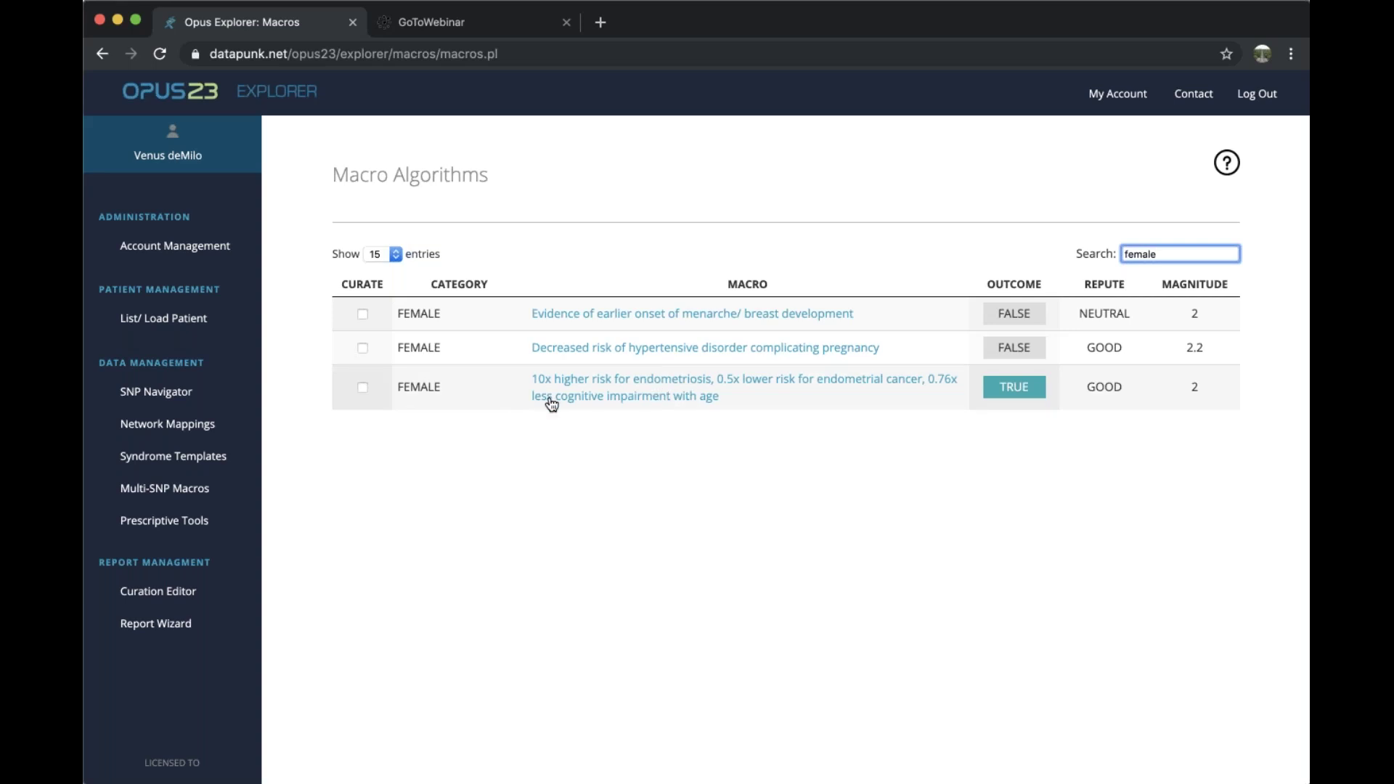
# Review the details of the female macro on endometriosis, endometrial cancer and cognitive impairment, including its ESR1 genotype, and close them
pyautogui.click(685, 403)
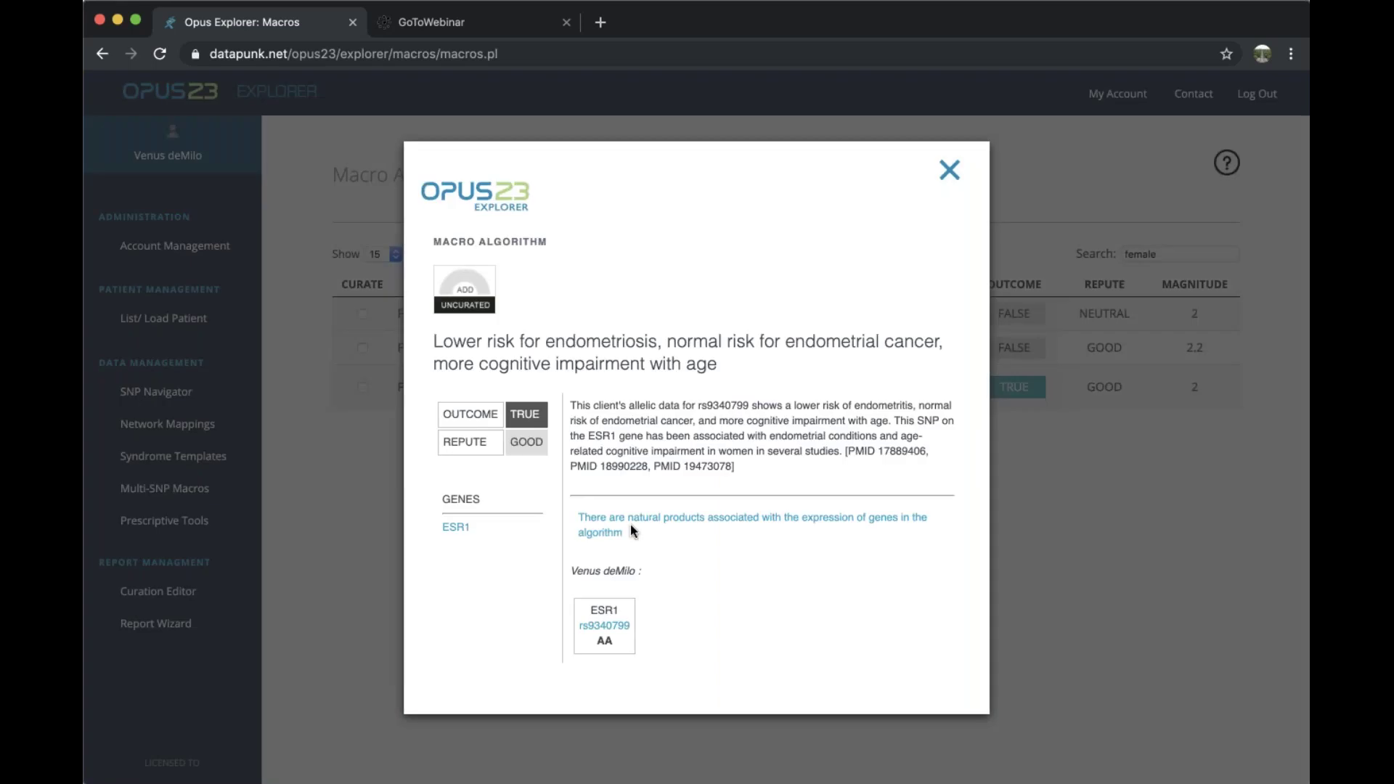
pyautogui.scroll(-1, 630, 525)
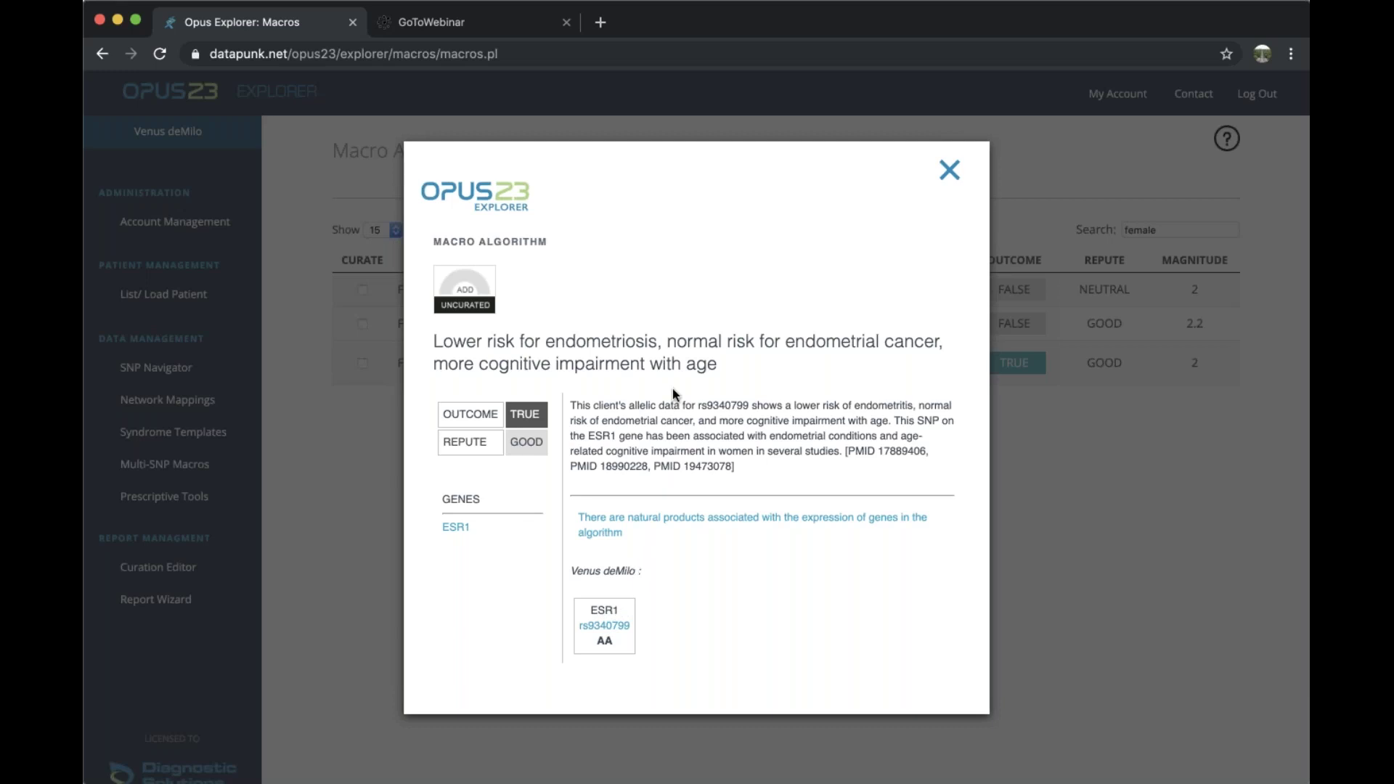
pyautogui.click(948, 171)
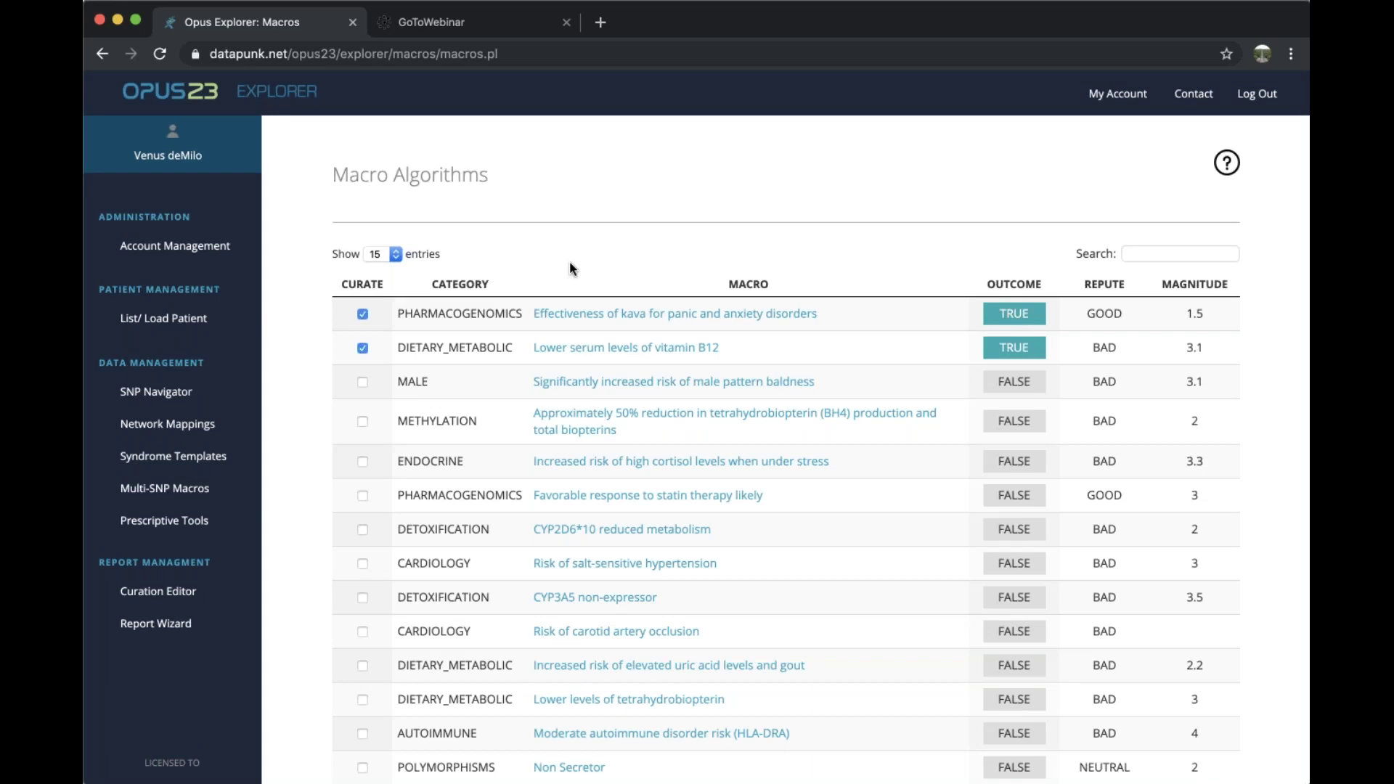
# Open the Report Wizard and choose Estrogen Genomics as the report category
pyautogui.click(195, 627)
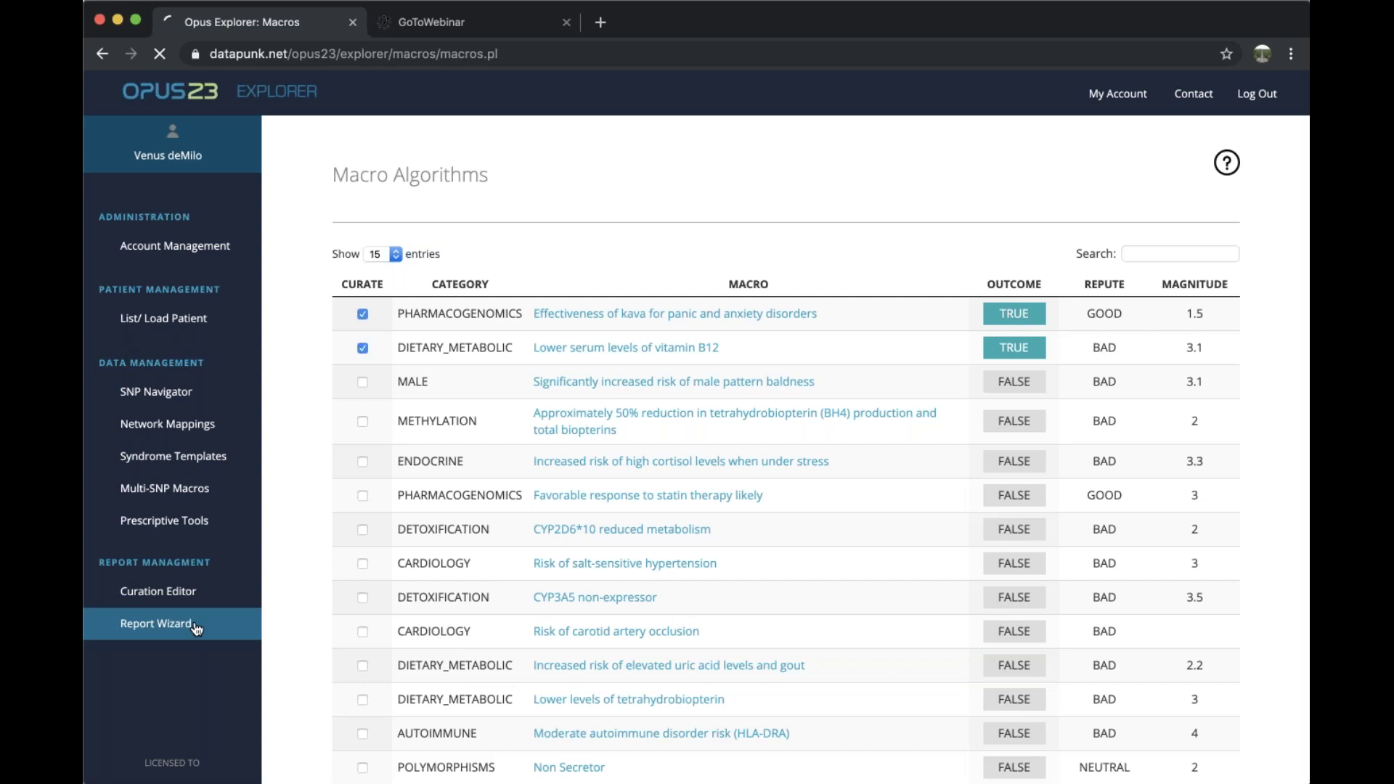
pyautogui.scroll(-2, 337, 488)
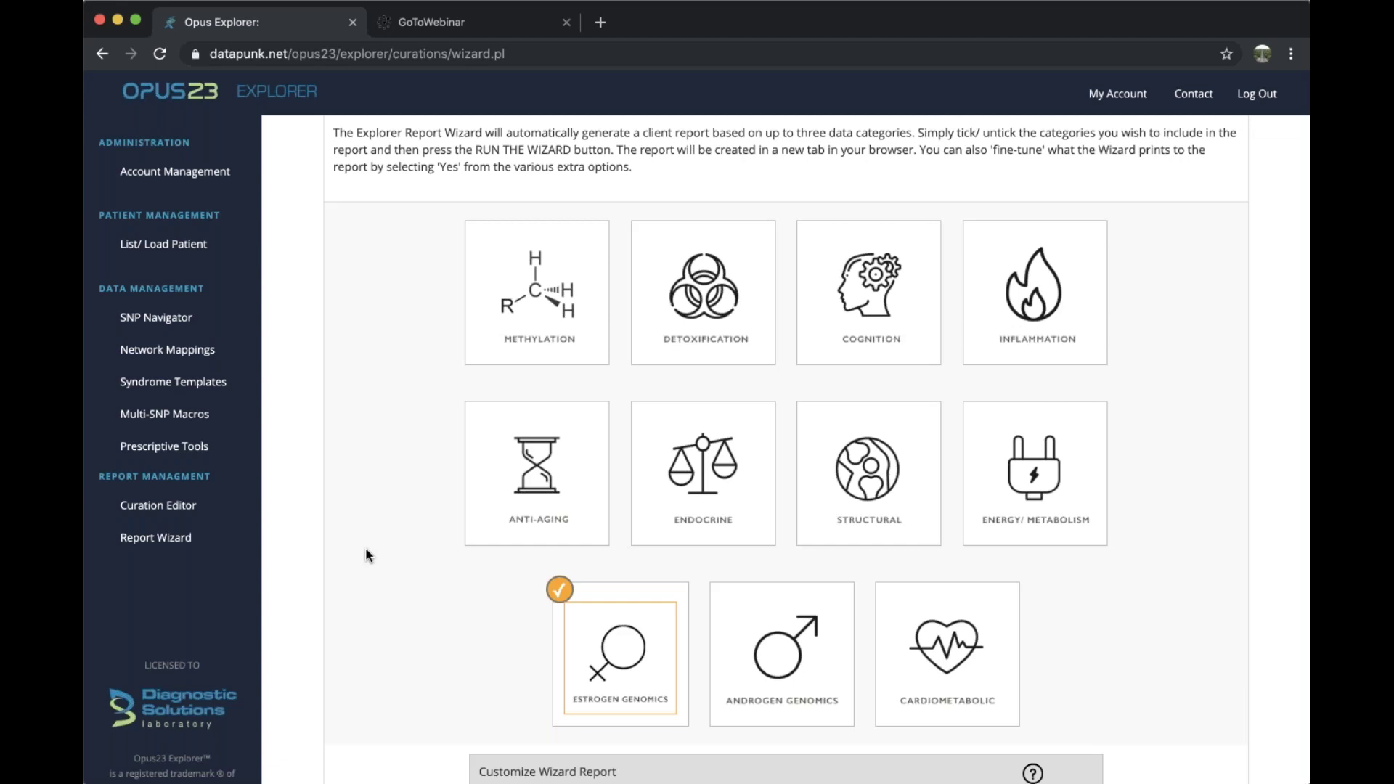
pyautogui.scroll(-5, 365, 540)
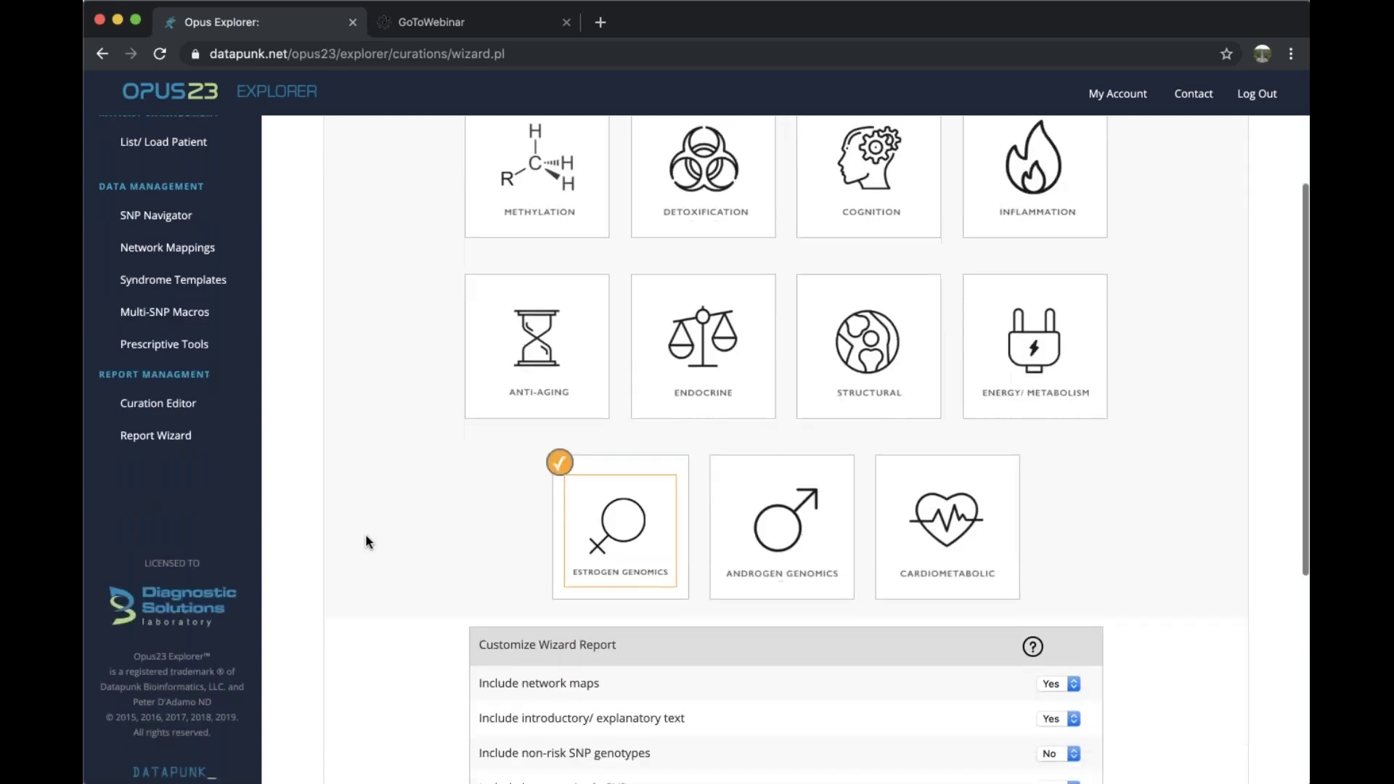
# Keep network maps included, set embedding of curated natural products in gene descriptions to Yes, and run the wizard
pyautogui.click(1065, 586)
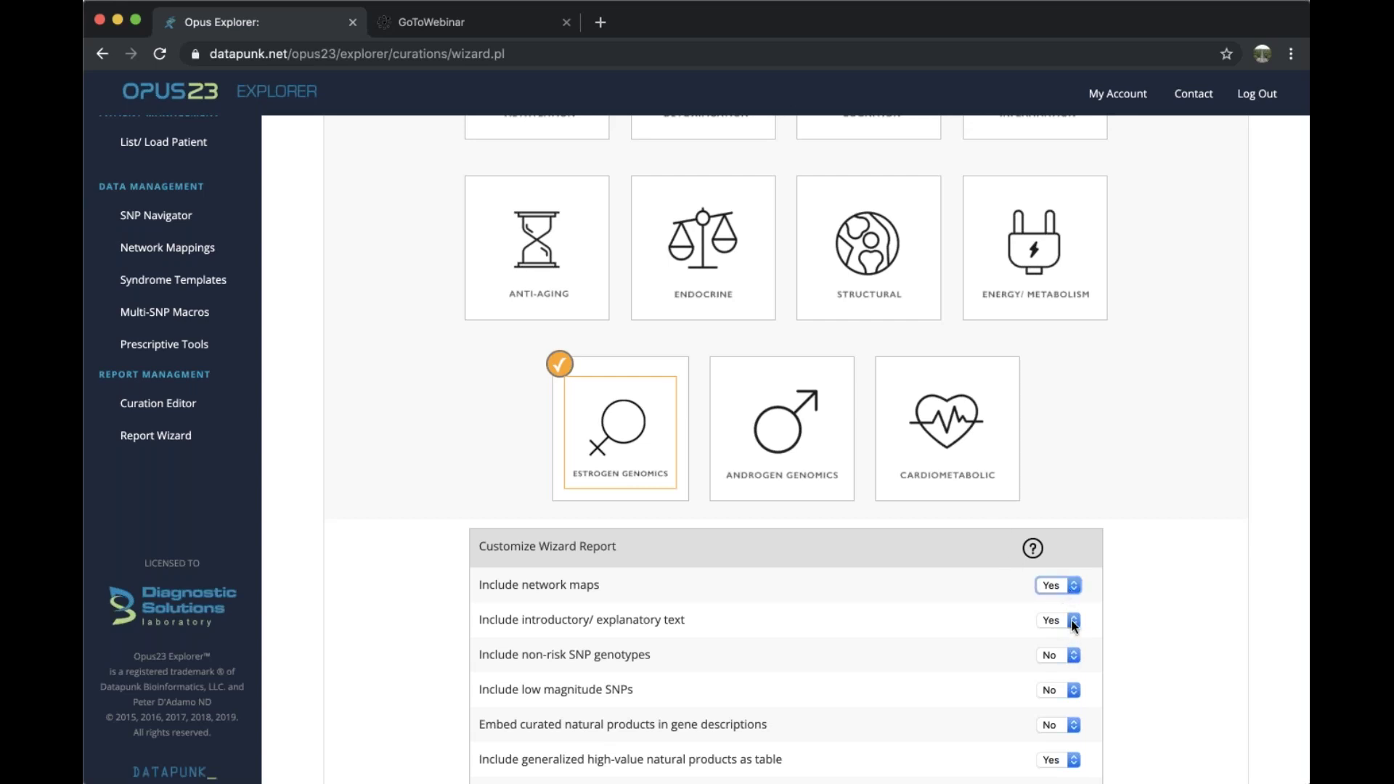
pyautogui.scroll(-1, 1116, 659)
pyautogui.scroll(-2, 1116, 655)
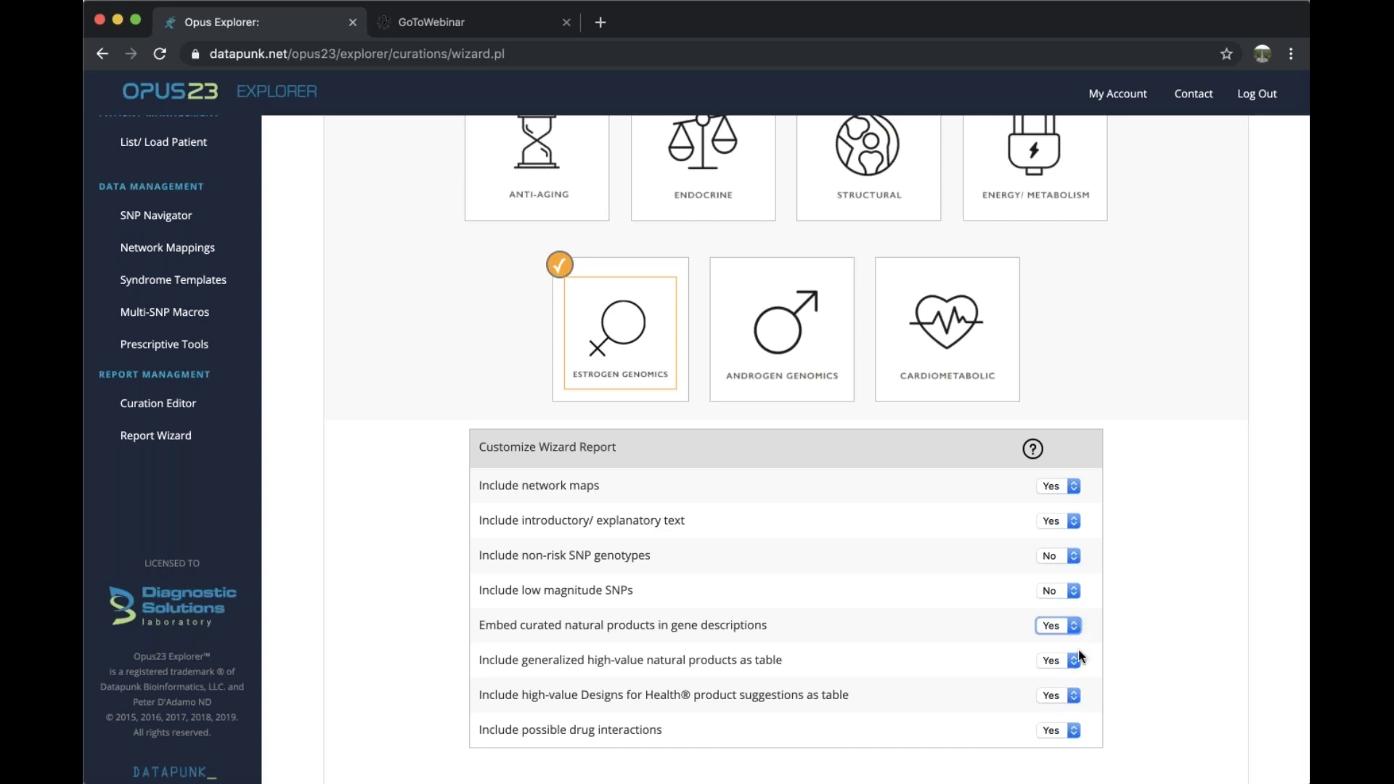
pyautogui.scroll(-3, 1096, 538)
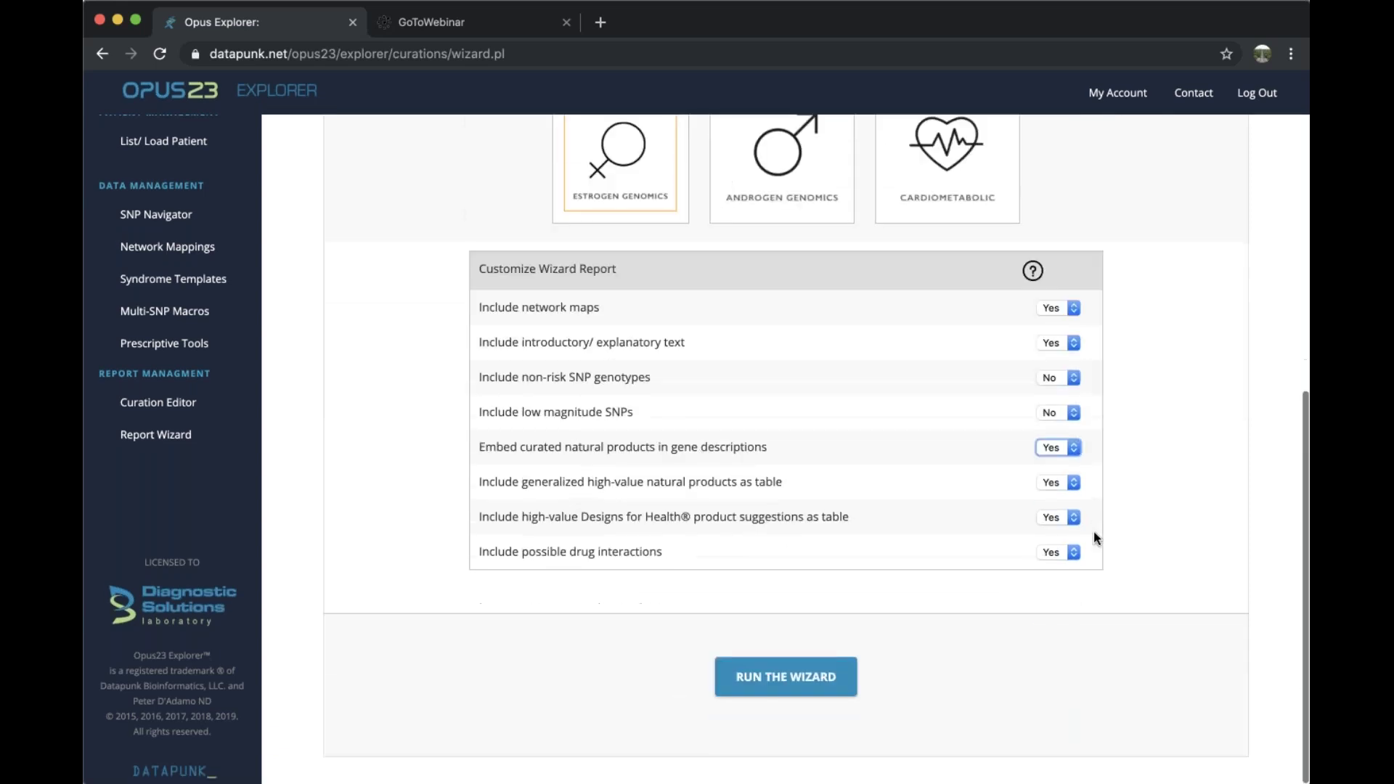
pyautogui.click(780, 684)
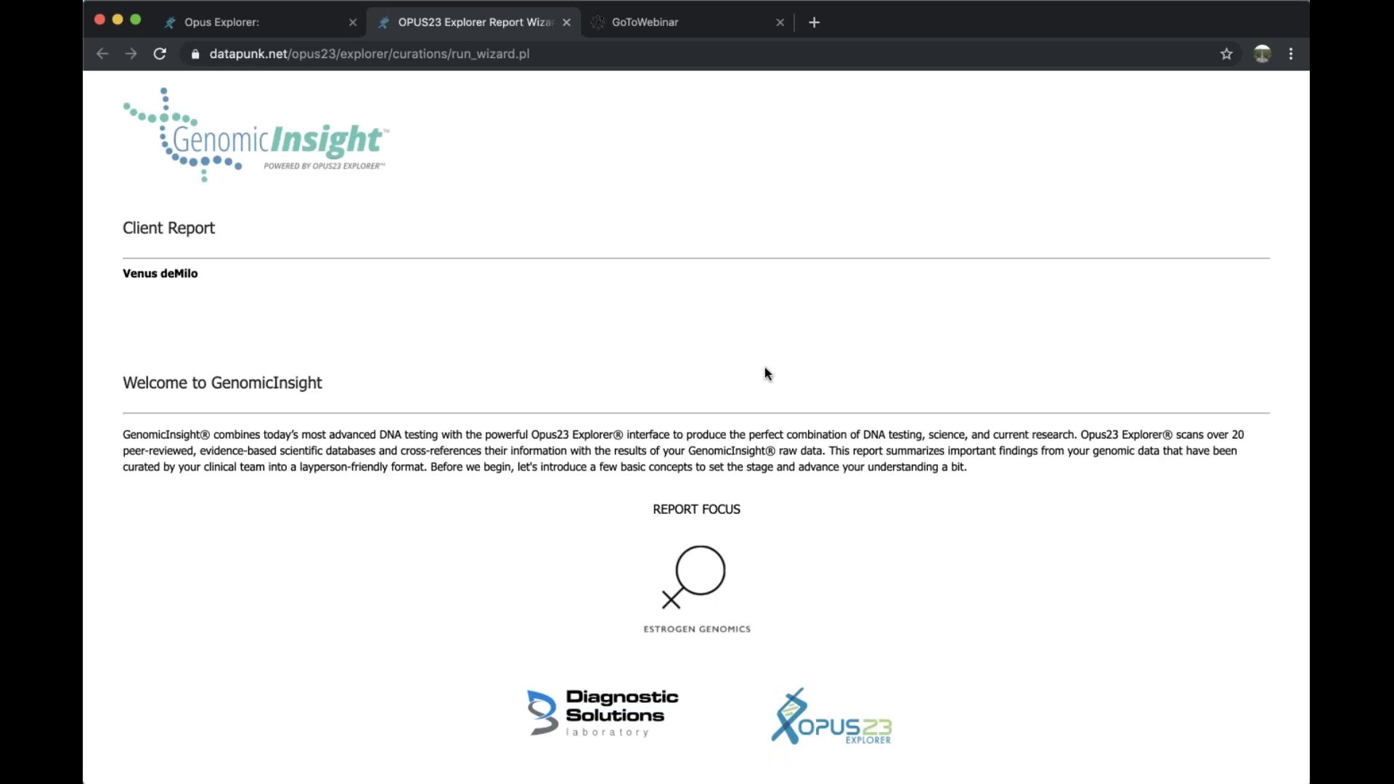
# Read the generated client report's cover, the Welcome to Opus23 Explorer introduction and the caveats about correlations and starting data
pyautogui.scroll(-2, 765, 367)
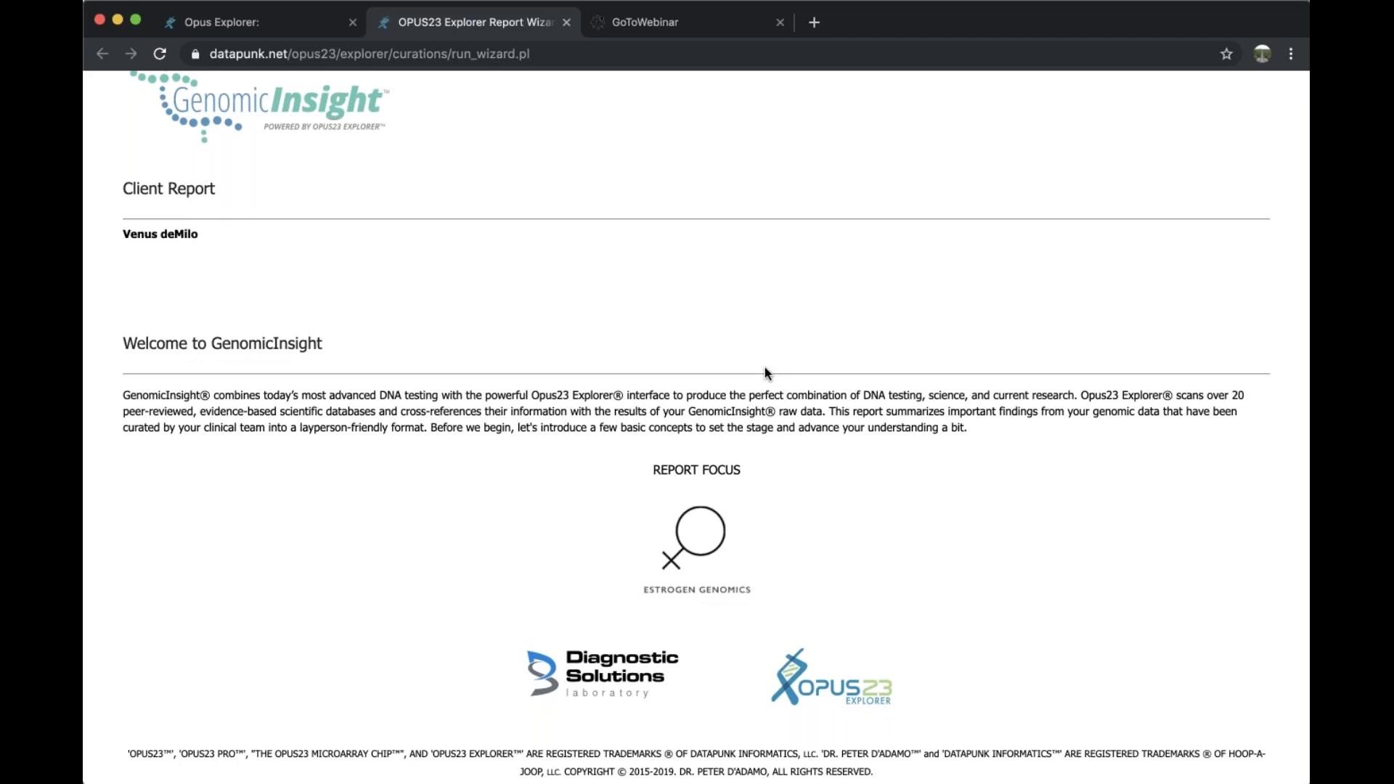
pyautogui.scroll(-6, 764, 367)
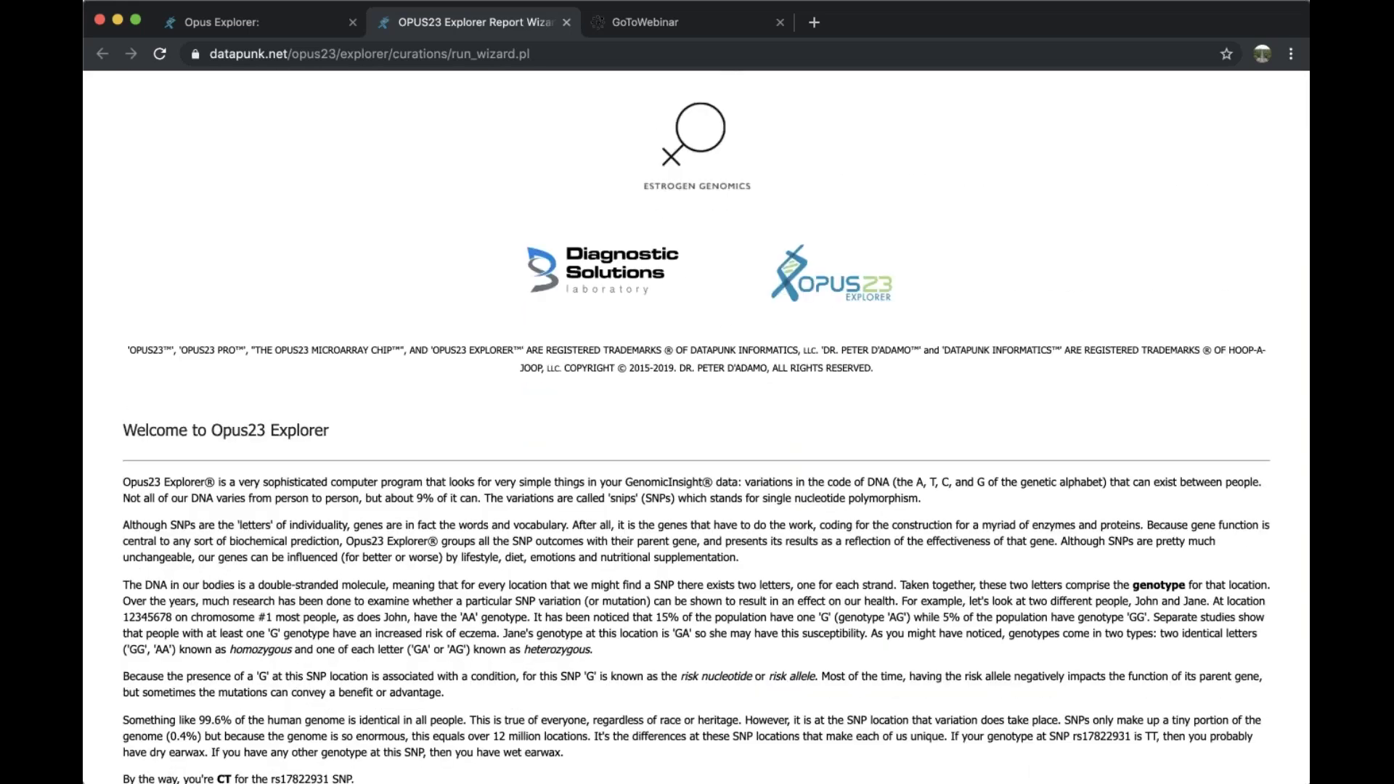
pyautogui.scroll(-1, 696, 433)
pyautogui.scroll(-2, 206, 160)
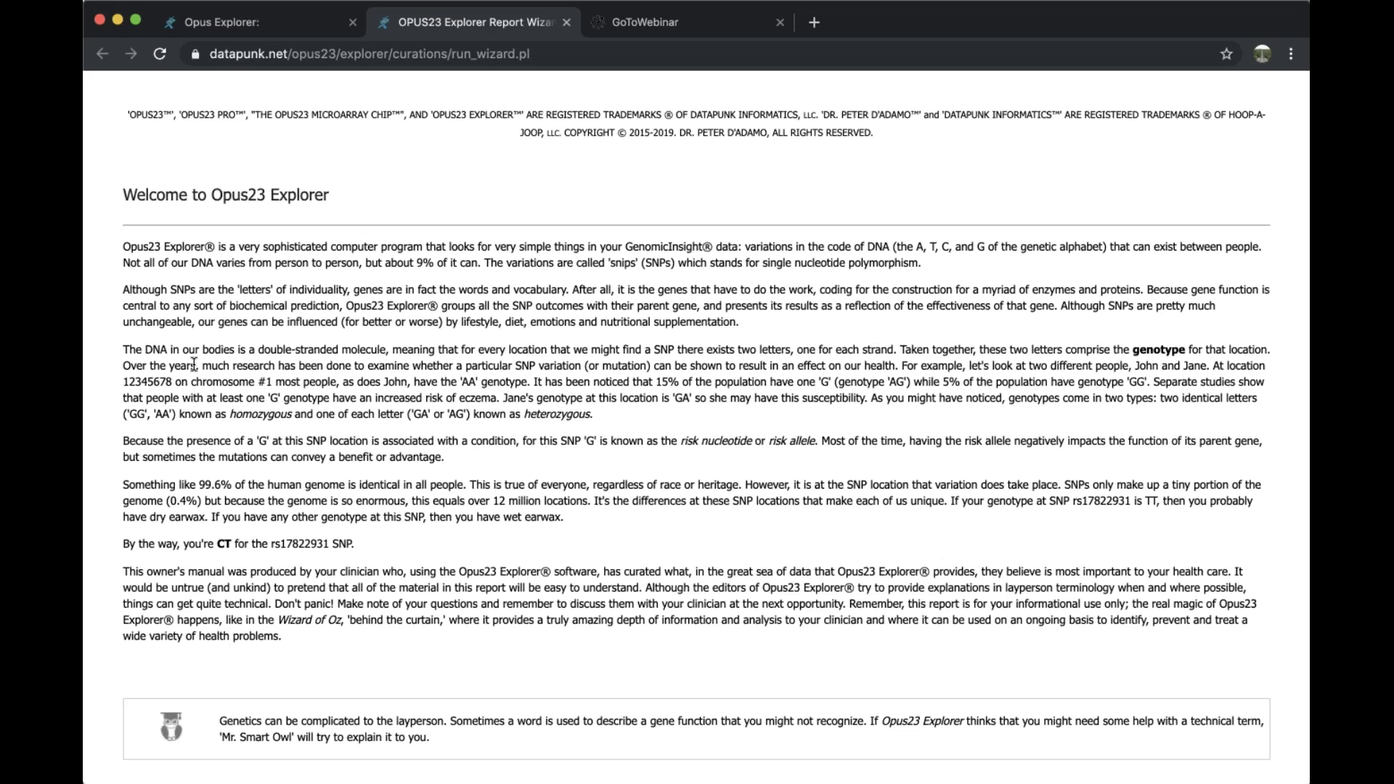
pyautogui.scroll(-3, 194, 363)
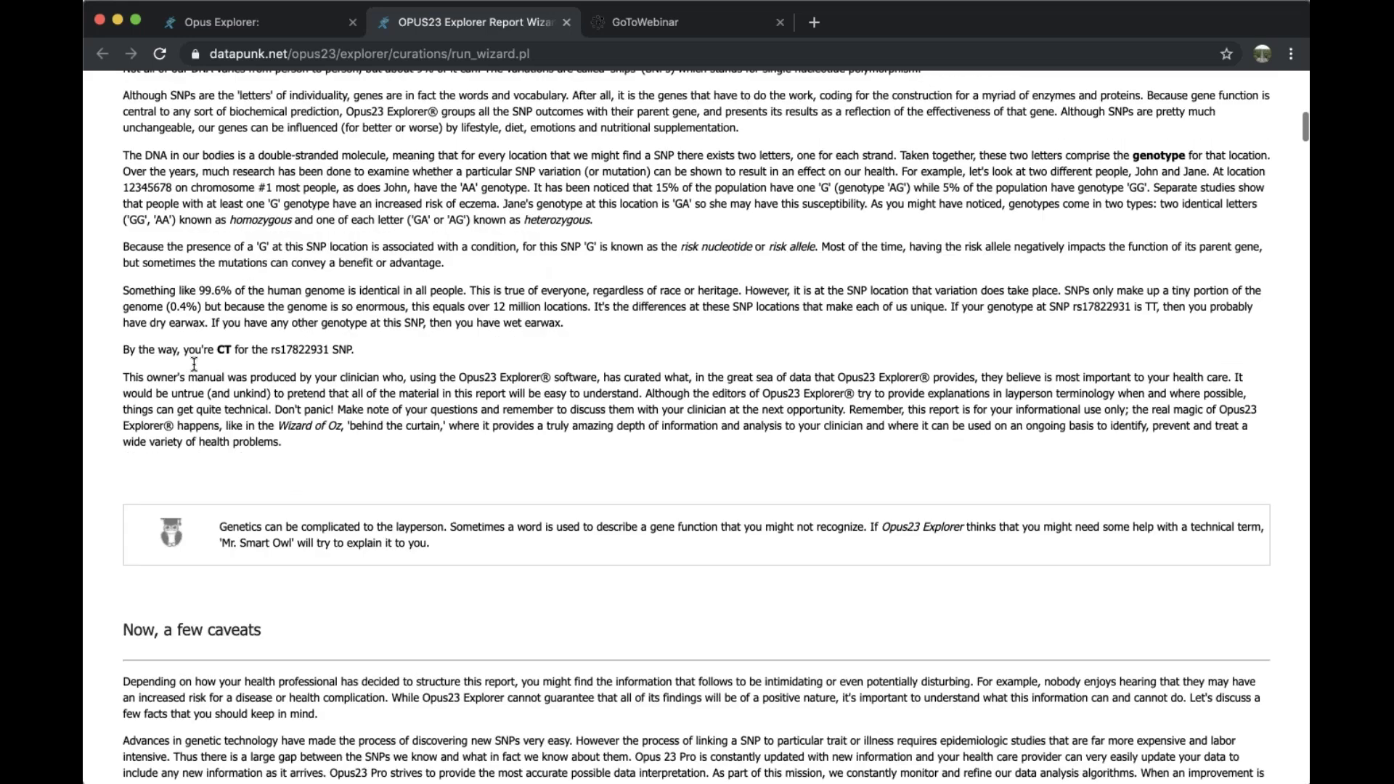
pyautogui.scroll(1, 193, 363)
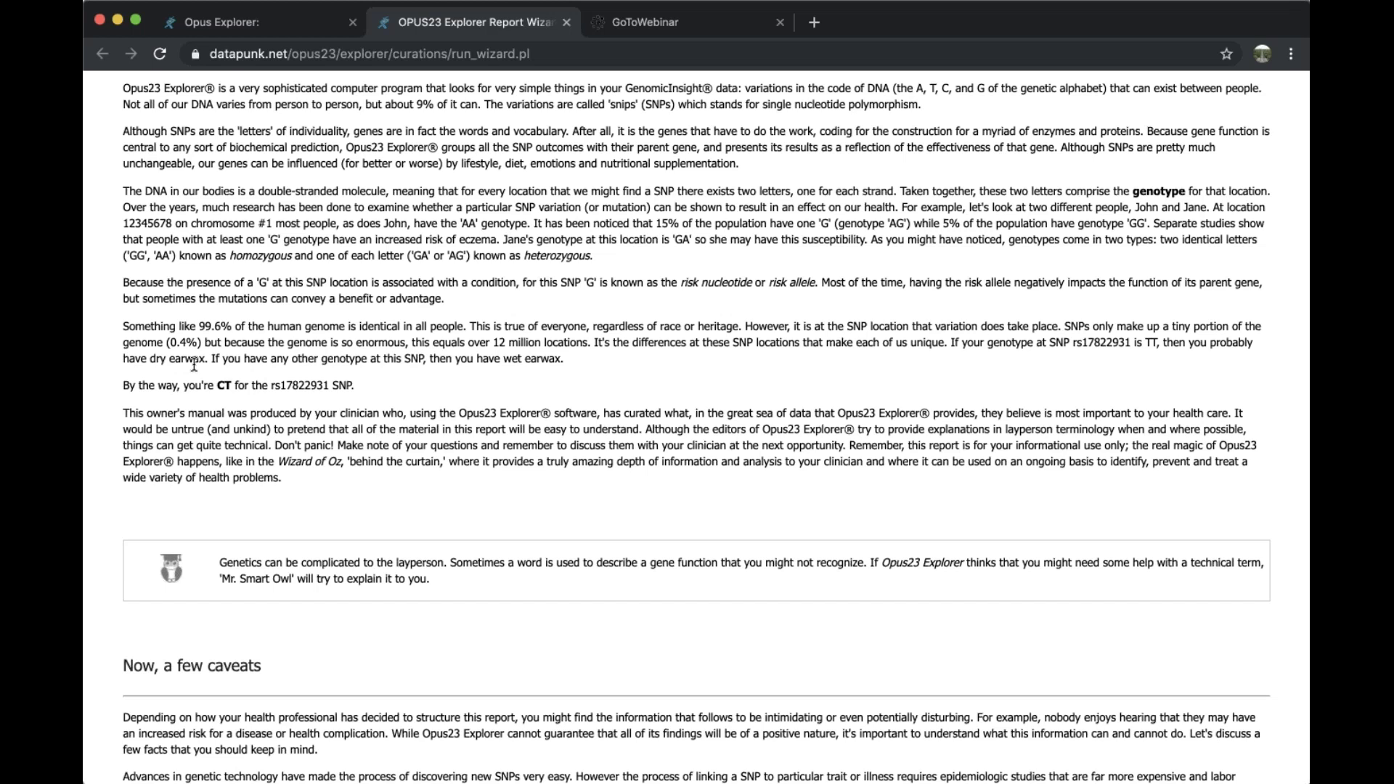
pyautogui.scroll(-7, 194, 365)
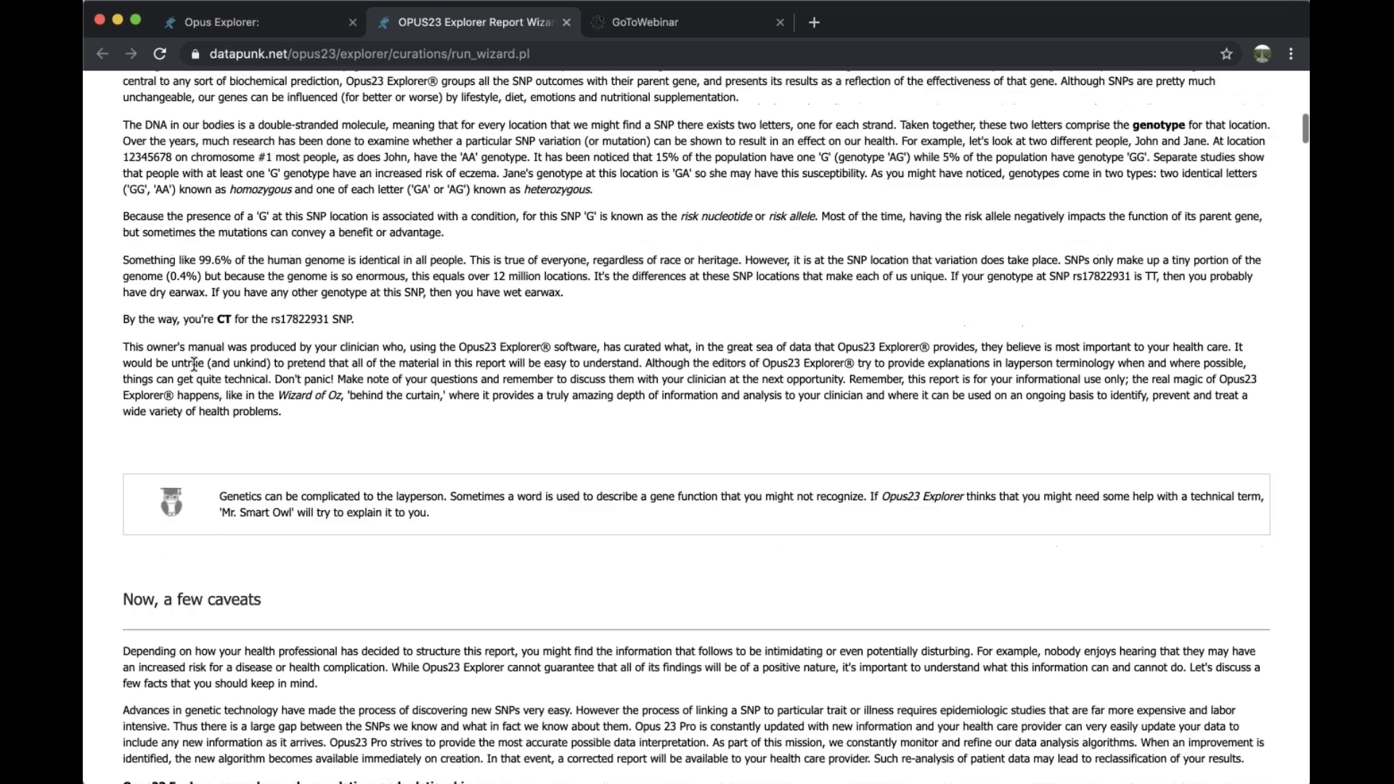
pyautogui.scroll(-2, 122, 133)
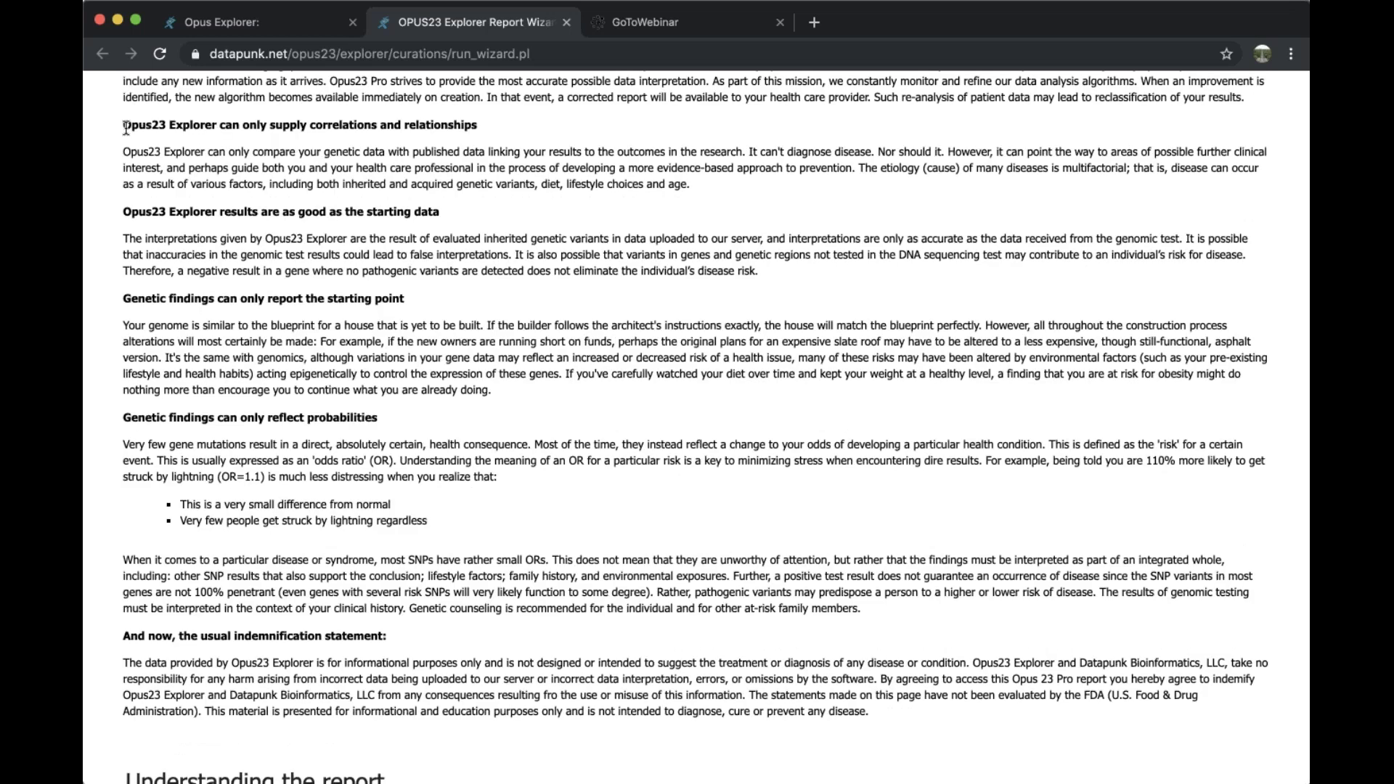
pyautogui.moveTo(122, 133); pyautogui.dragTo(124, 255)
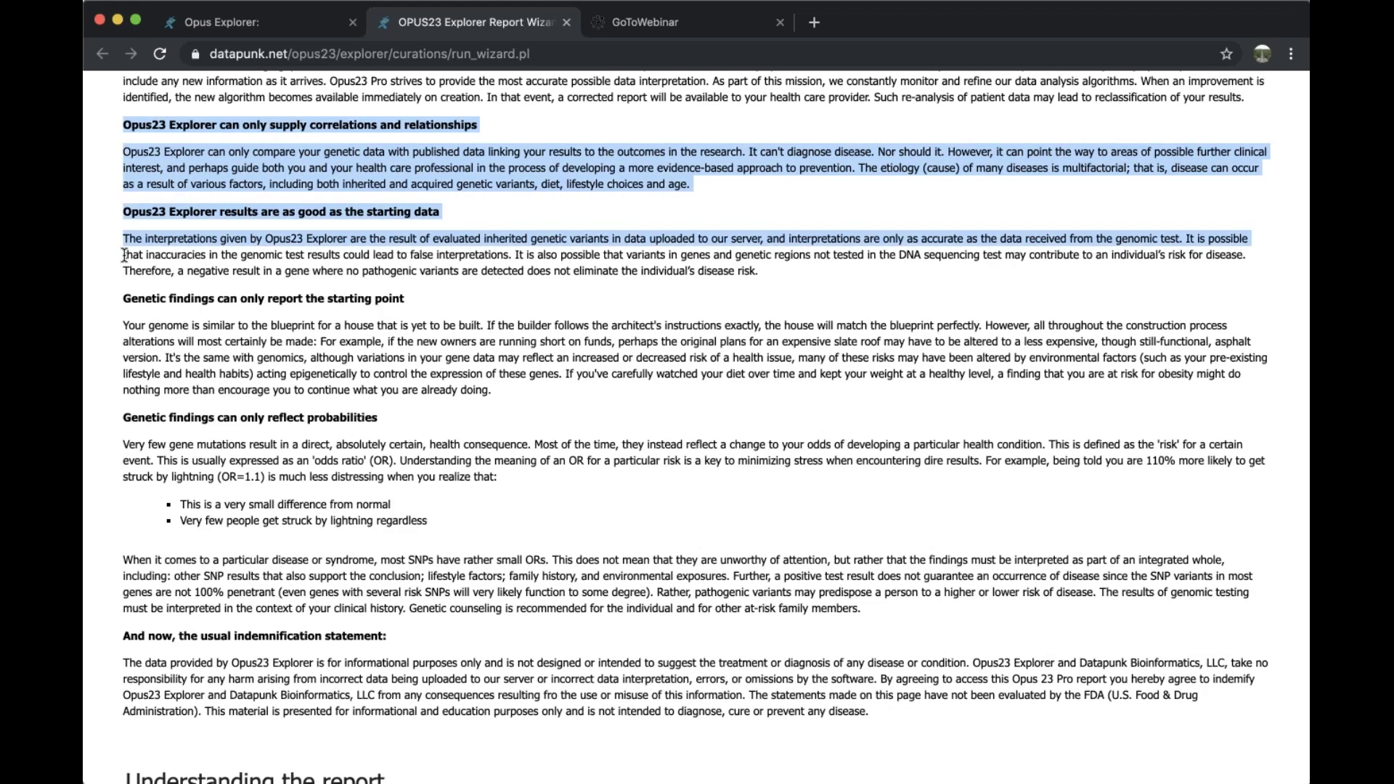
pyautogui.click(124, 254)
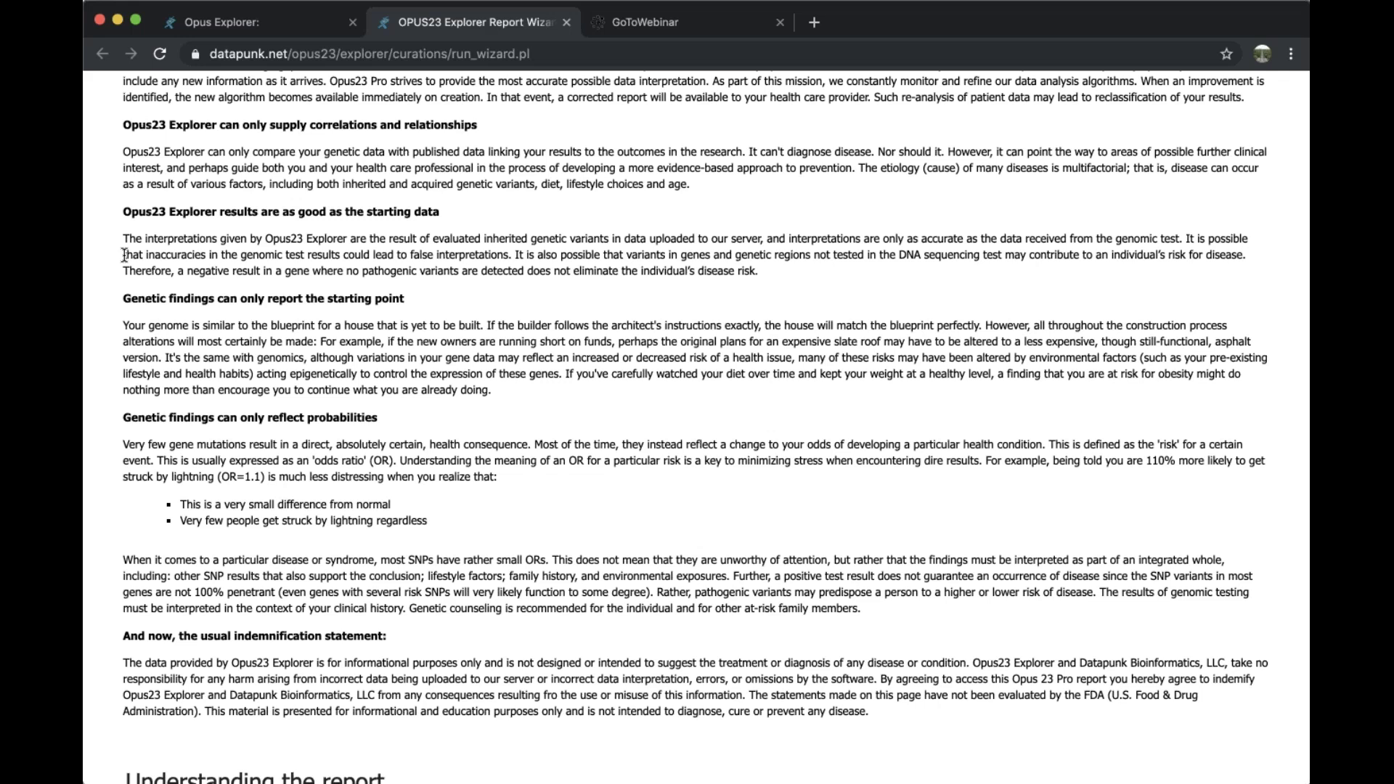
# Review the Understanding the report section, covering the gene grid, sample SNP outcome table and multi SNP macros explanation
pyautogui.scroll(-8, 124, 254)
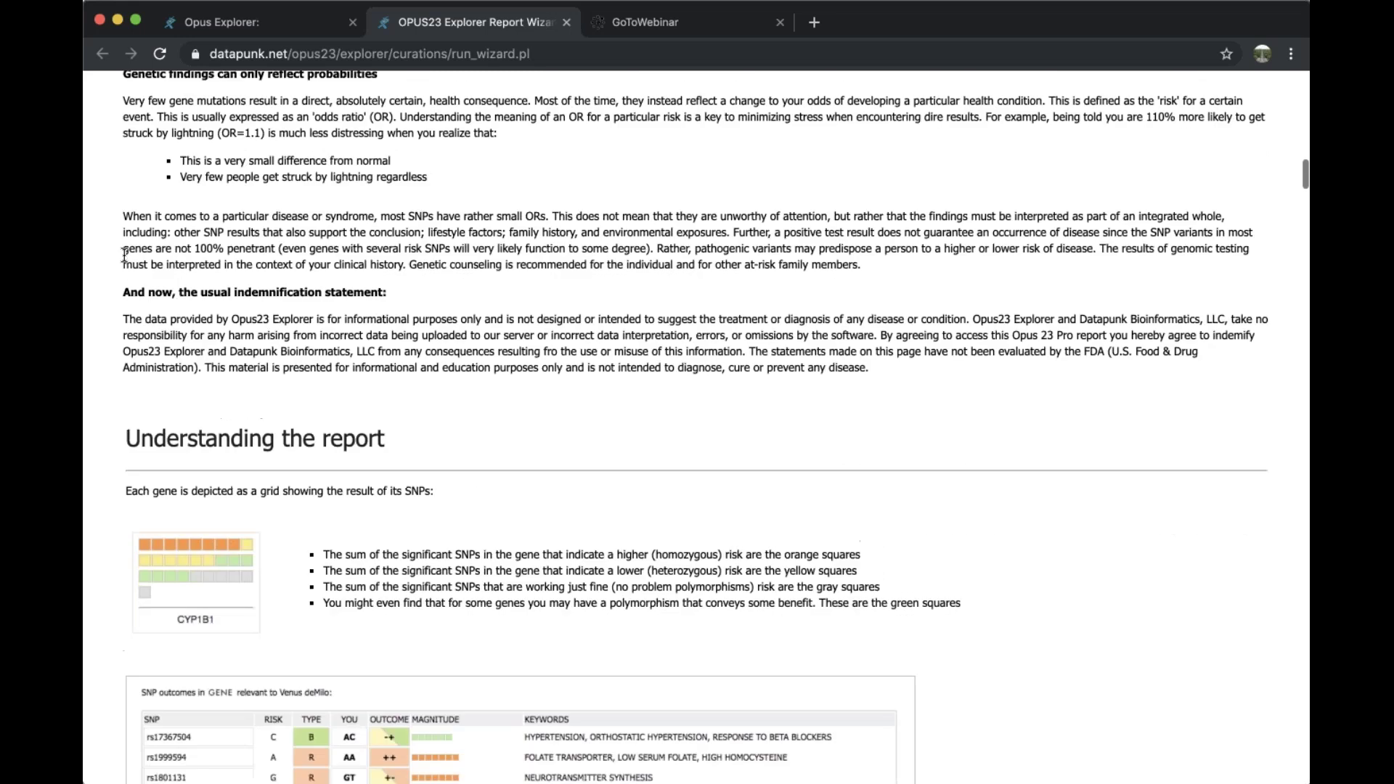
pyautogui.scroll(-1, 124, 254)
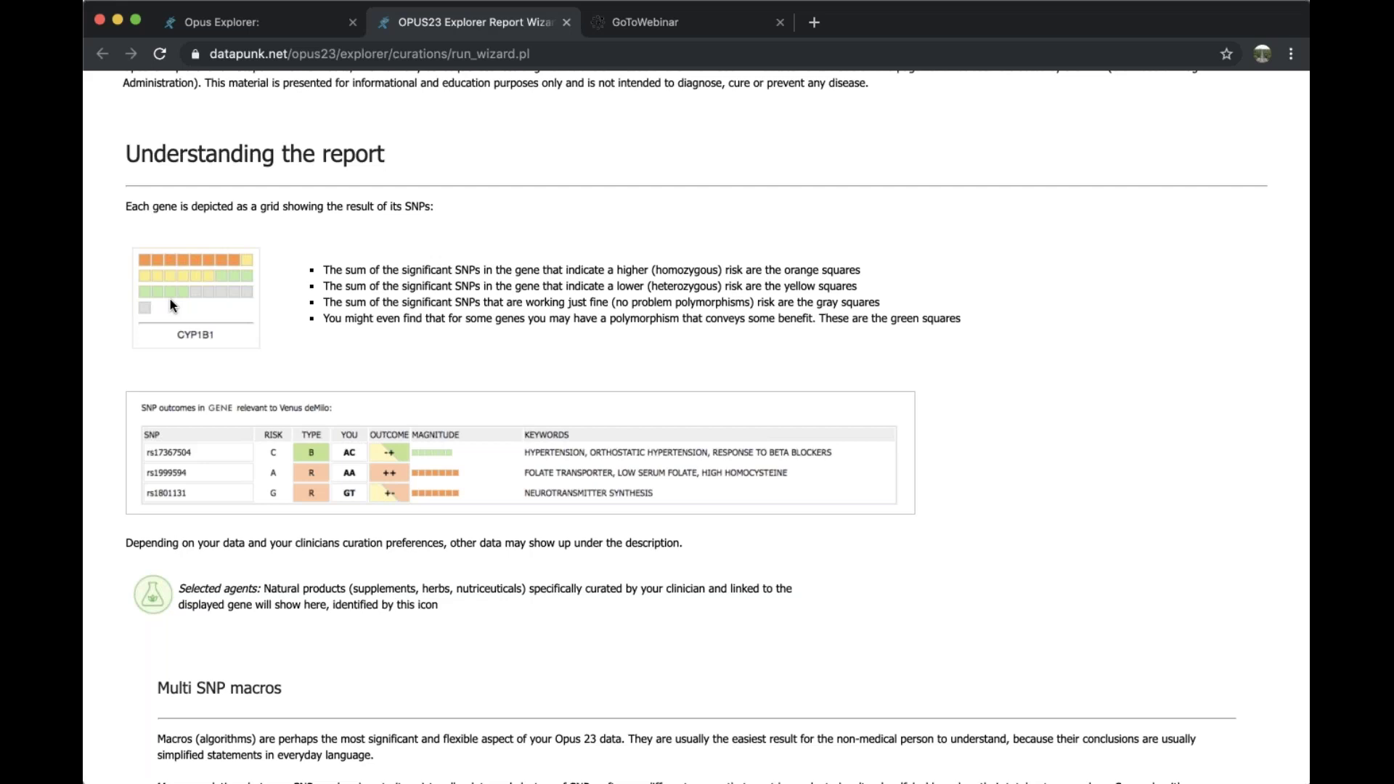
pyautogui.scroll(-4, 472, 420)
pyautogui.scroll(-5, 472, 419)
pyautogui.scroll(-3, 472, 419)
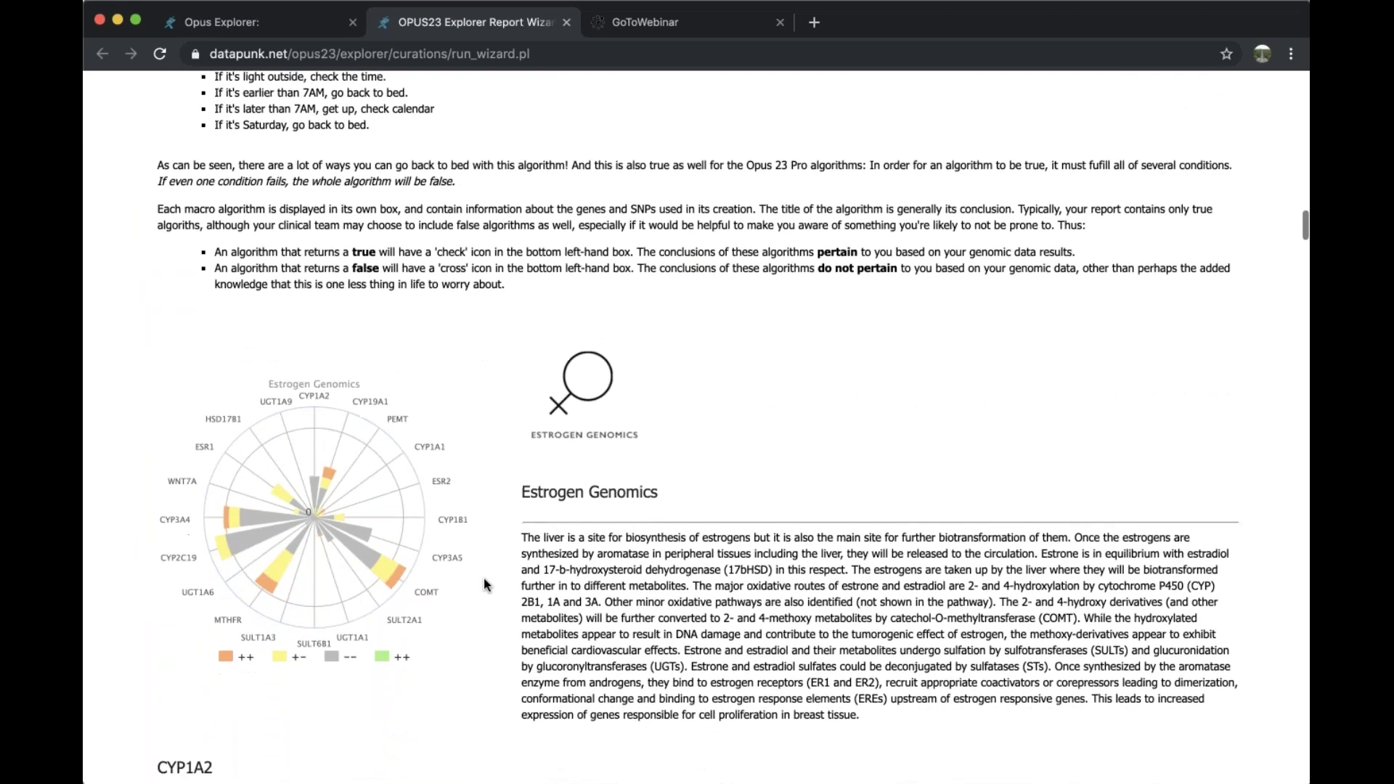
# Examine the report's Estrogen Genomics wheel chart and its accompanying description
pyautogui.scroll(-3, 485, 584)
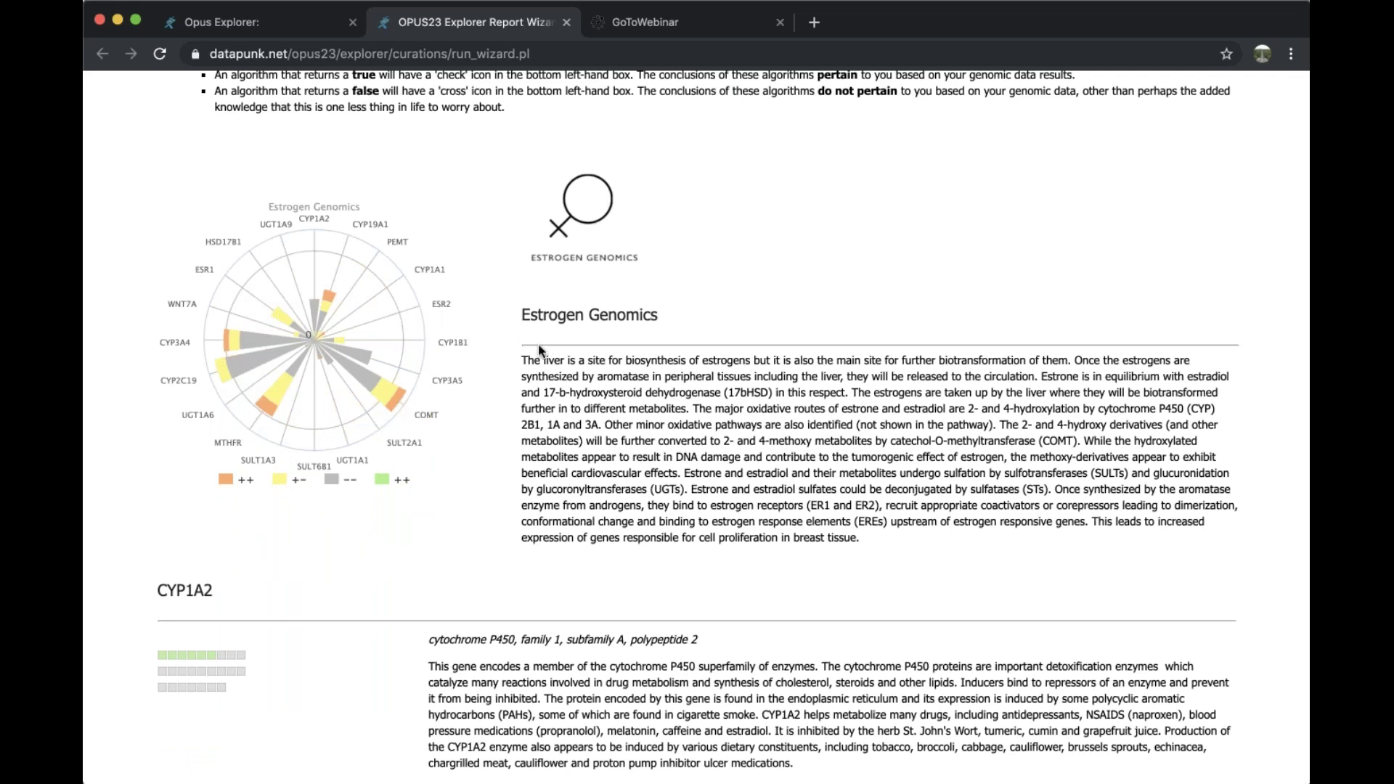
pyautogui.moveTo(520, 319); pyautogui.dragTo(681, 323)
pyautogui.click(682, 323)
pyautogui.scroll(-3, 680, 322)
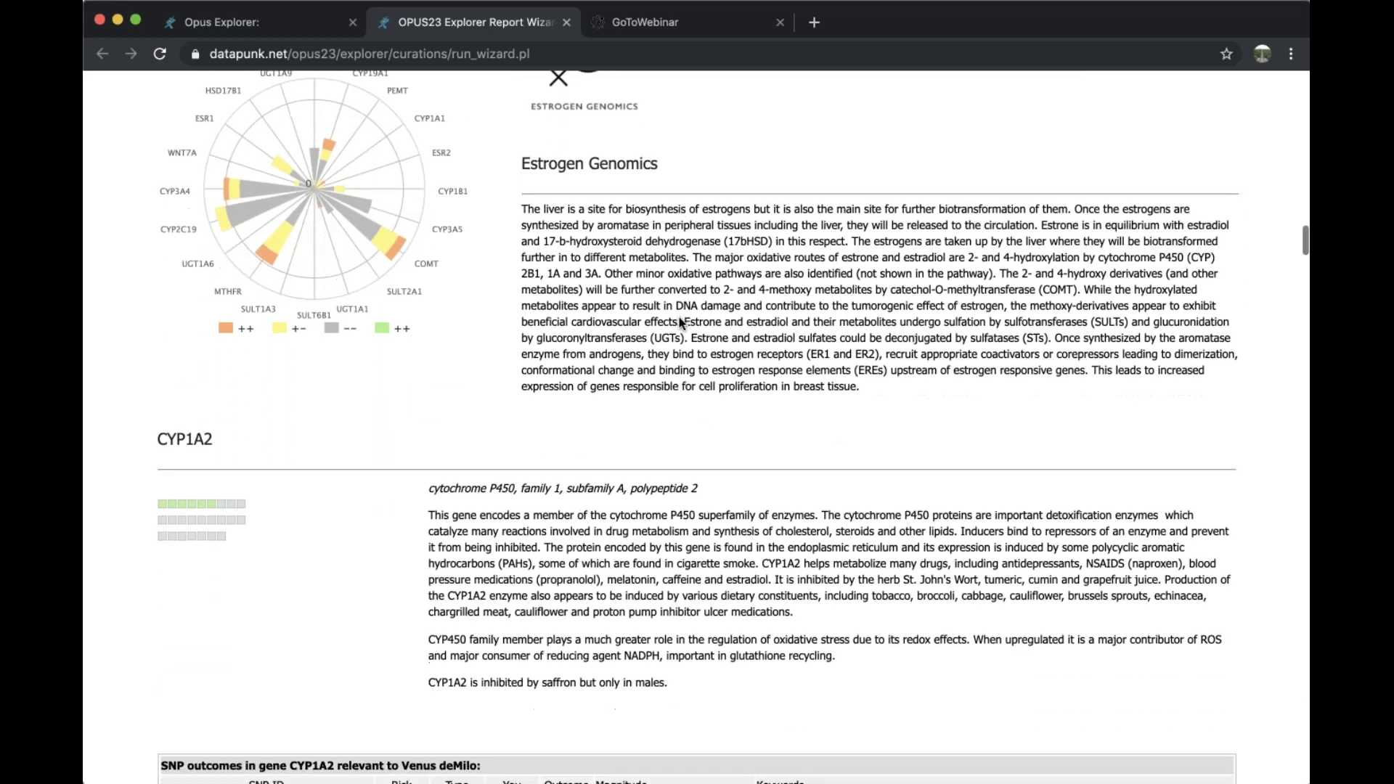
# Review the report's CYP1A2 section, including the gene description, SNP outcomes table and new concepts
pyautogui.scroll(-5, 679, 322)
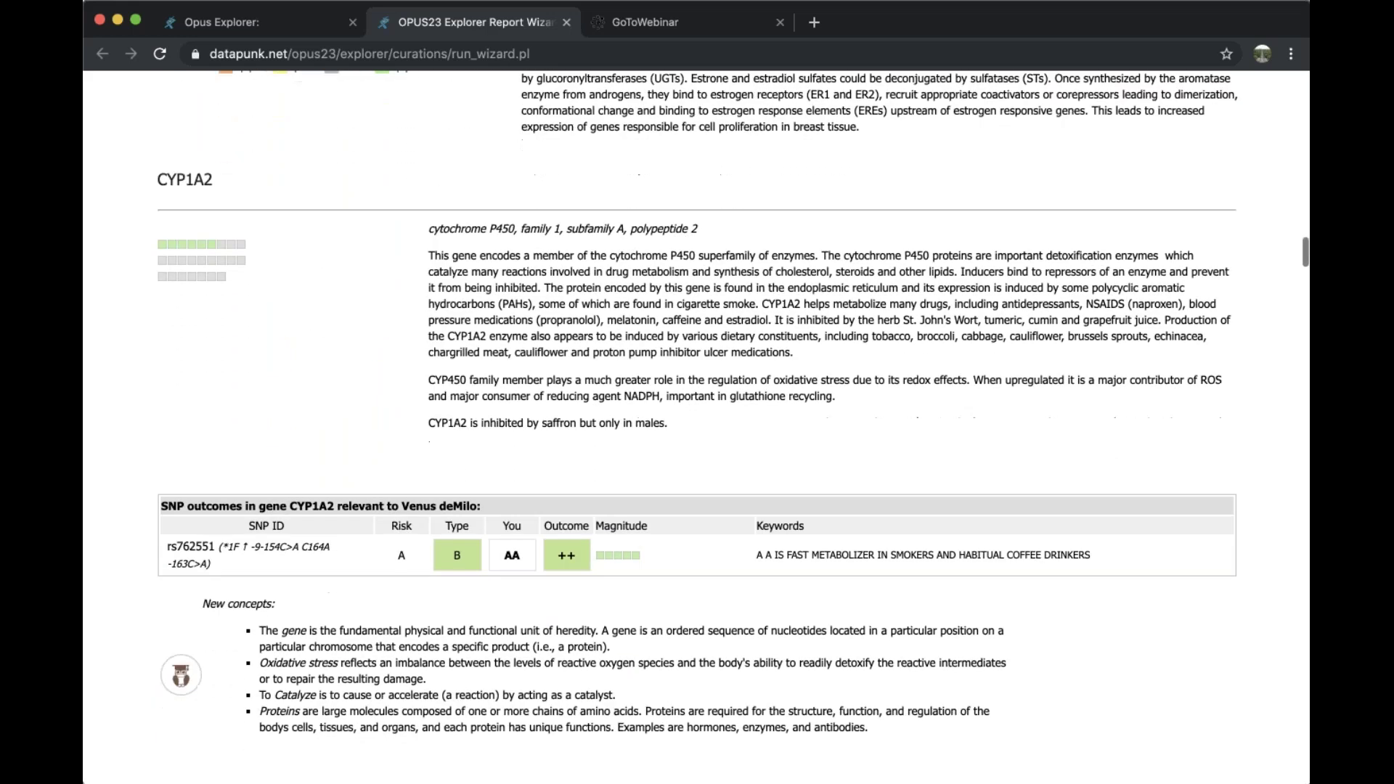
pyautogui.scroll(-1, 680, 321)
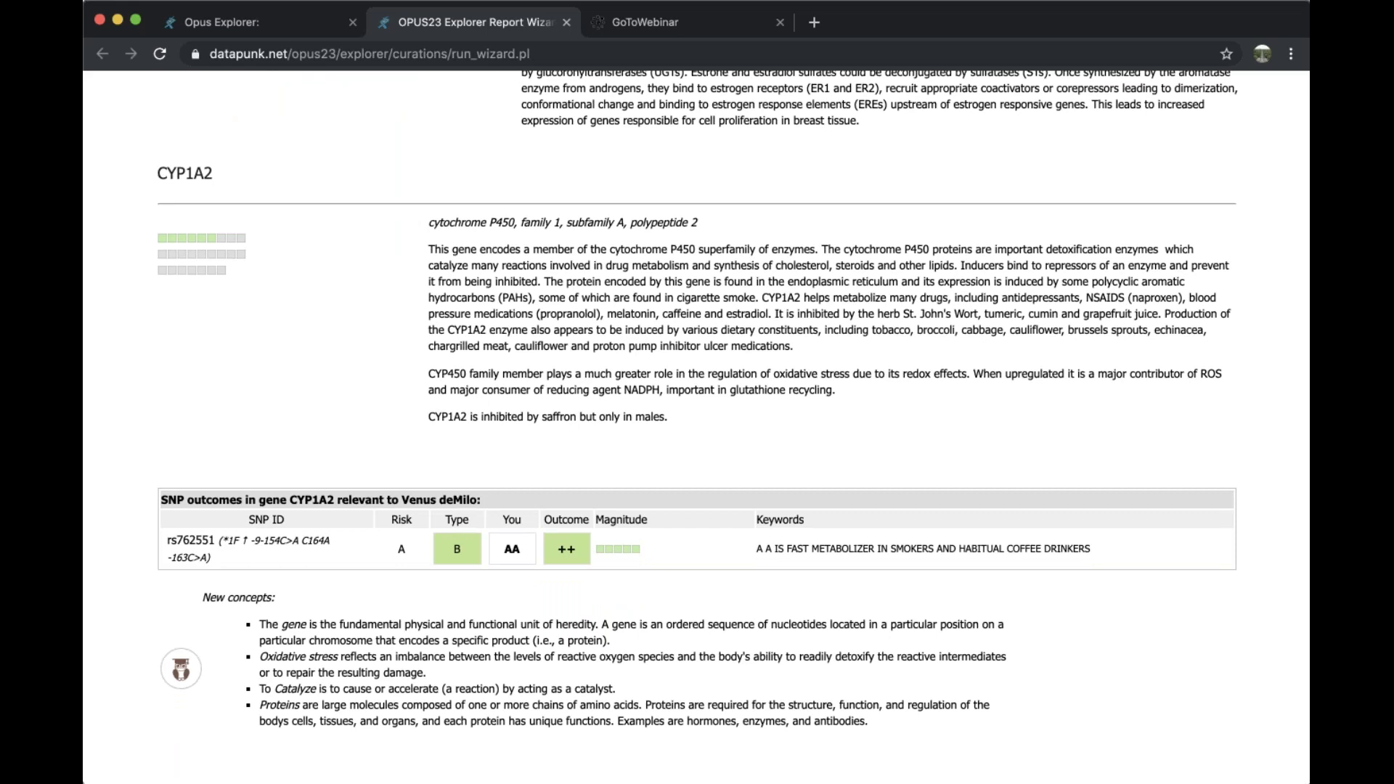
pyautogui.scroll(-1, 697, 427)
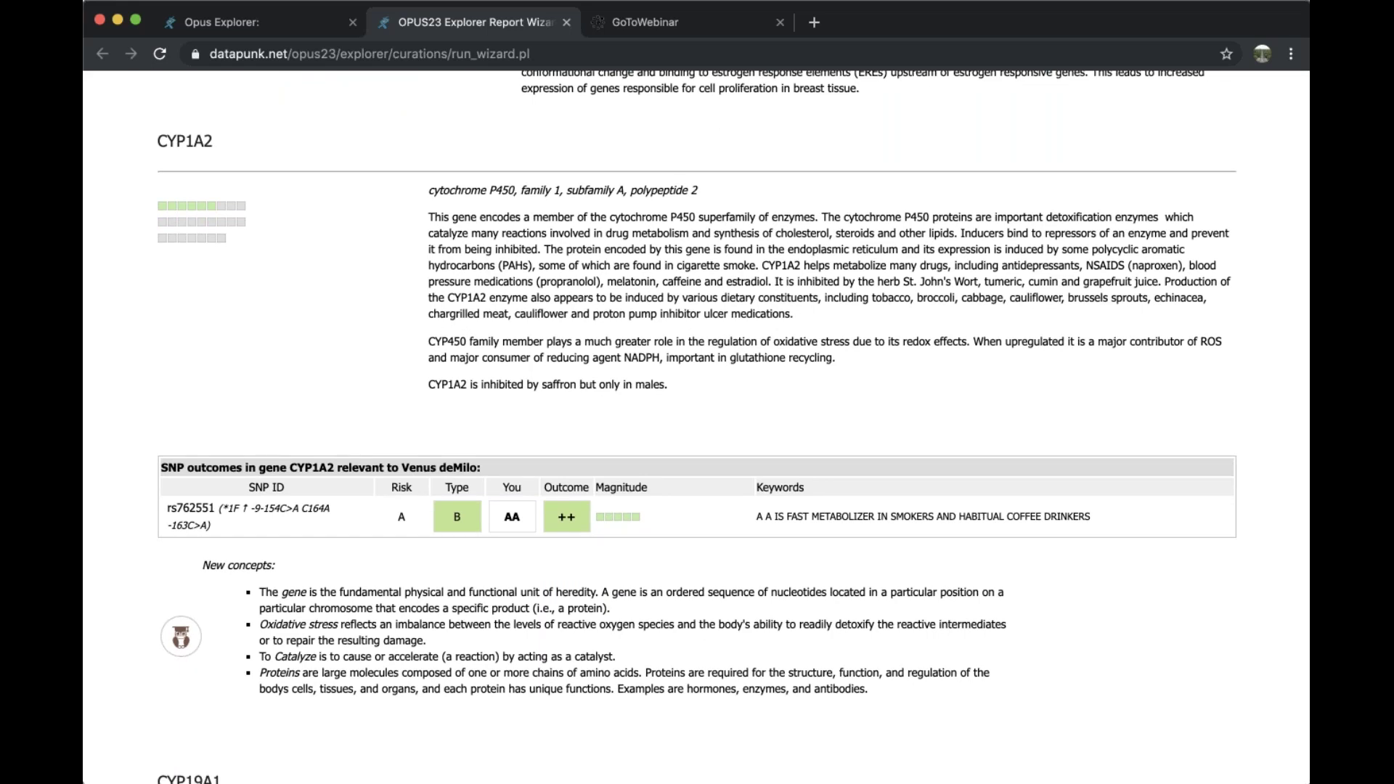
pyautogui.scroll(-3, 697, 427)
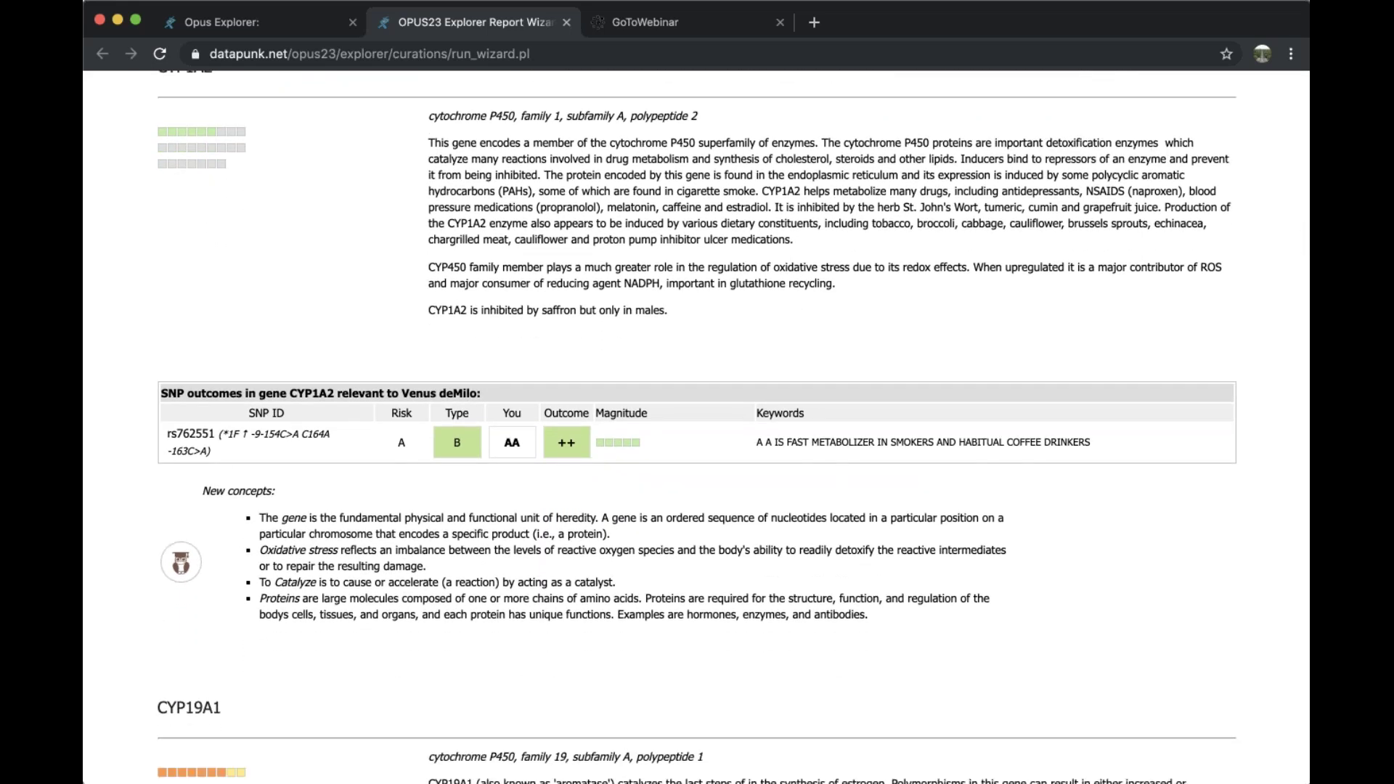
pyautogui.scroll(-2, 696, 427)
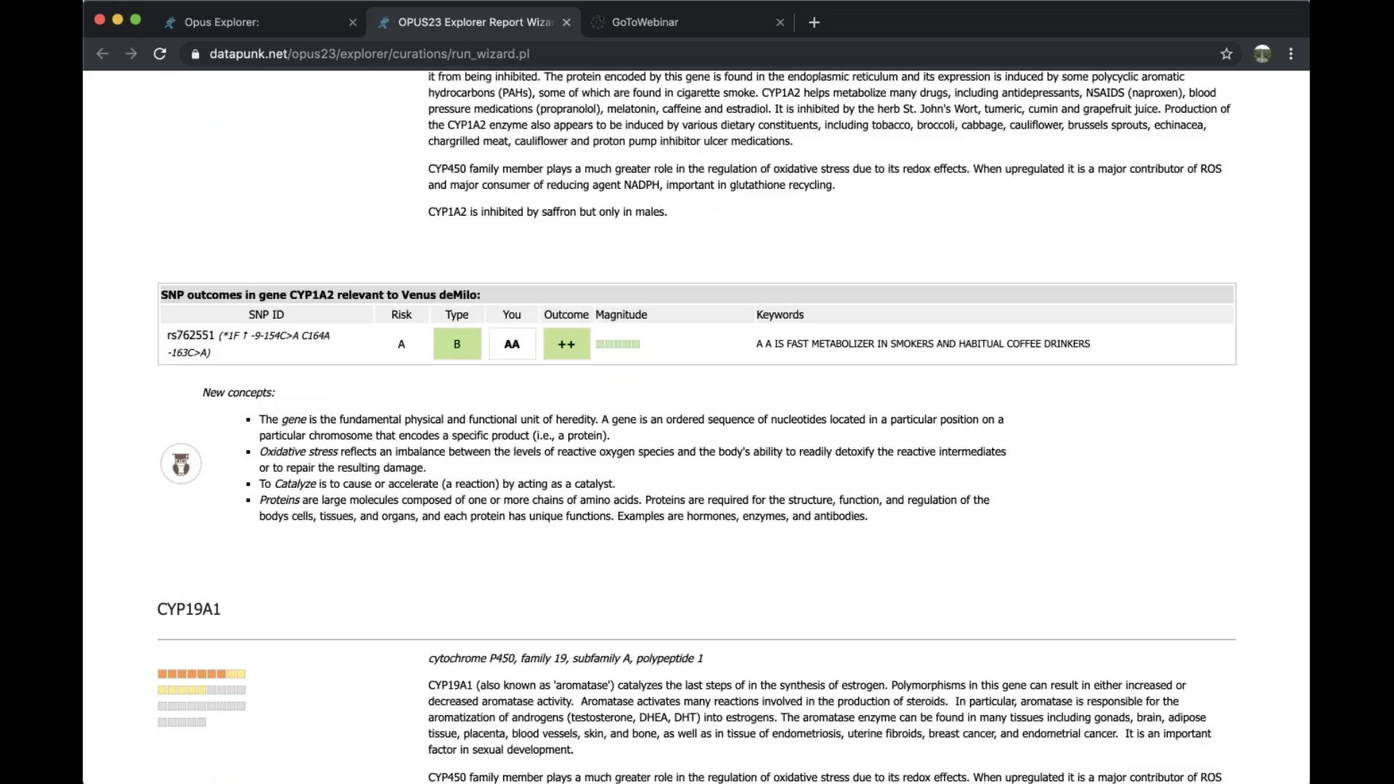
# Review the report's CYP19A1 section, including its gene grid, description, SNP outcomes table and new concepts
pyautogui.scroll(-5, 696, 427)
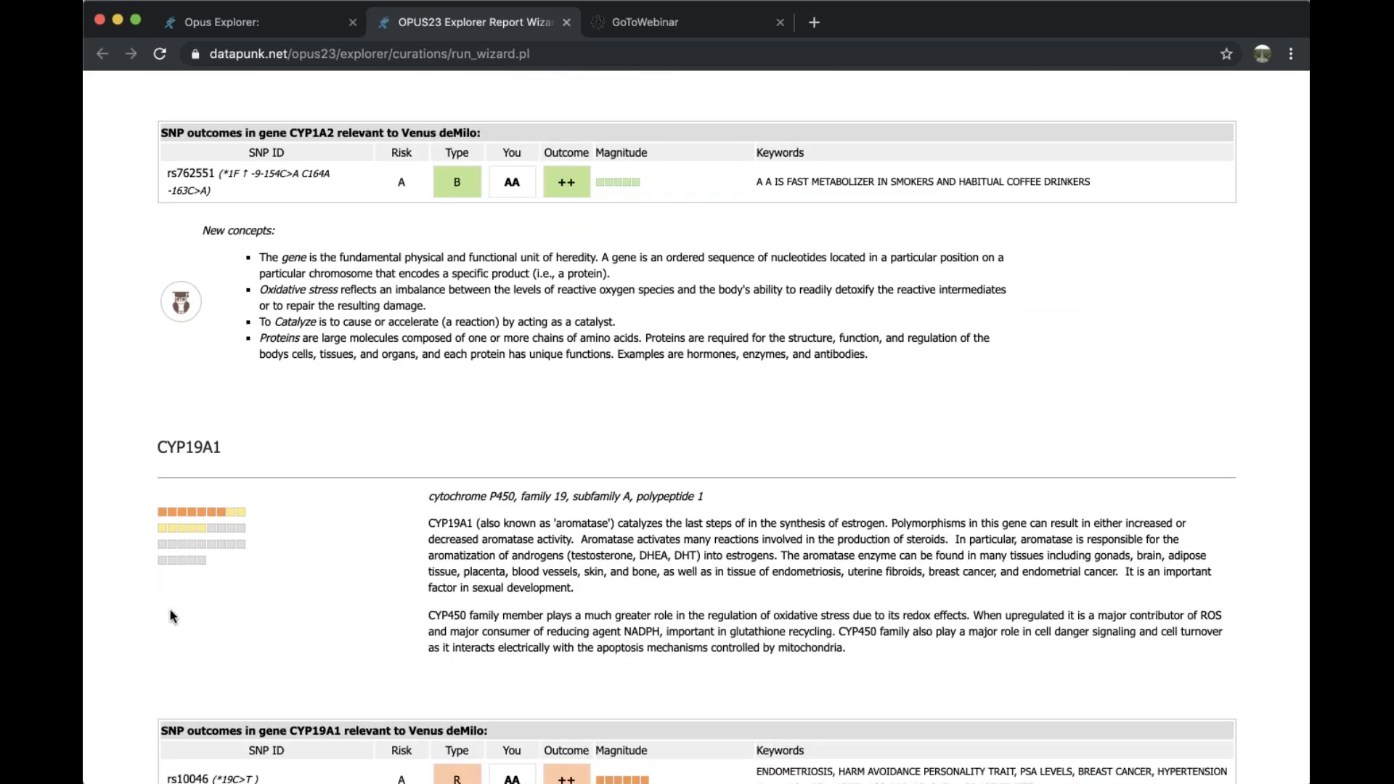
pyautogui.tripleClick(239, 443)
pyautogui.click(238, 443)
pyautogui.scroll(-3, 485, 657)
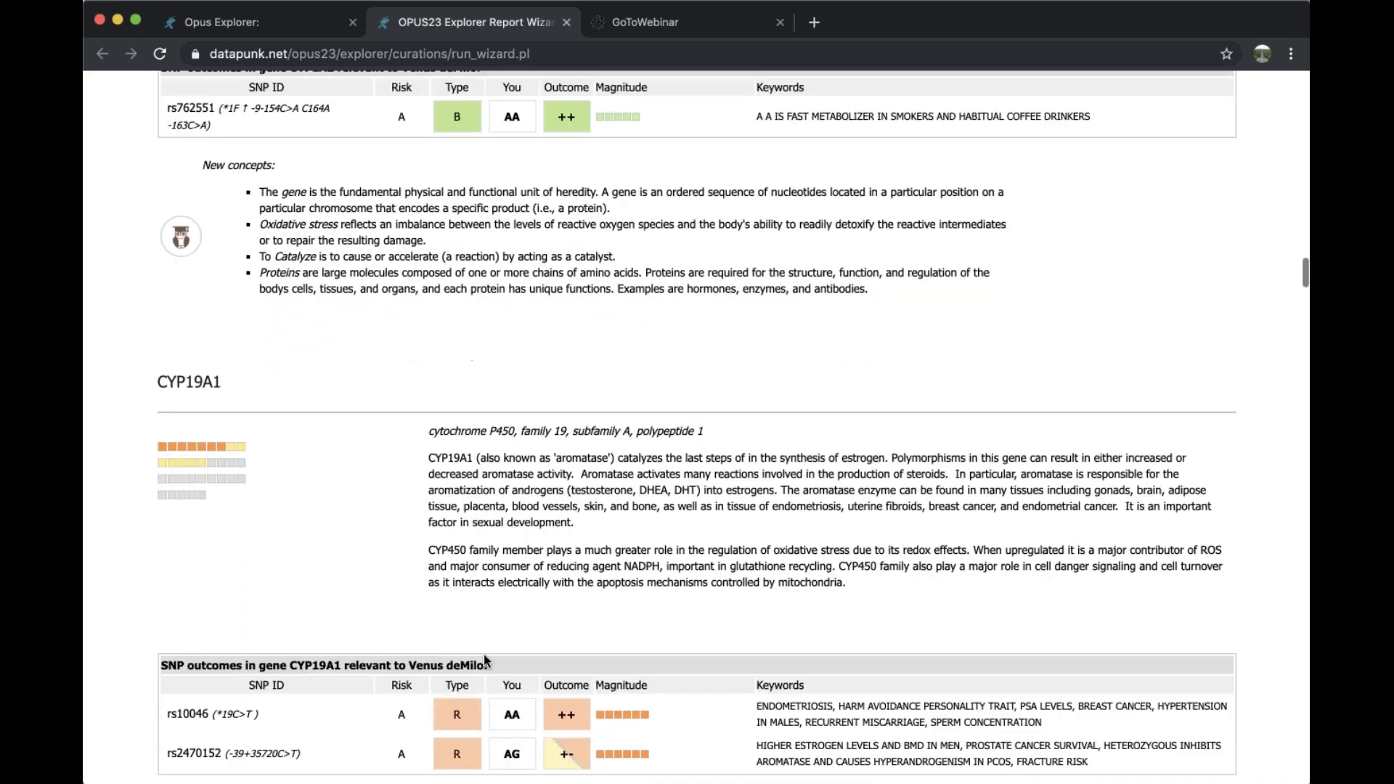
pyautogui.scroll(-10, 484, 655)
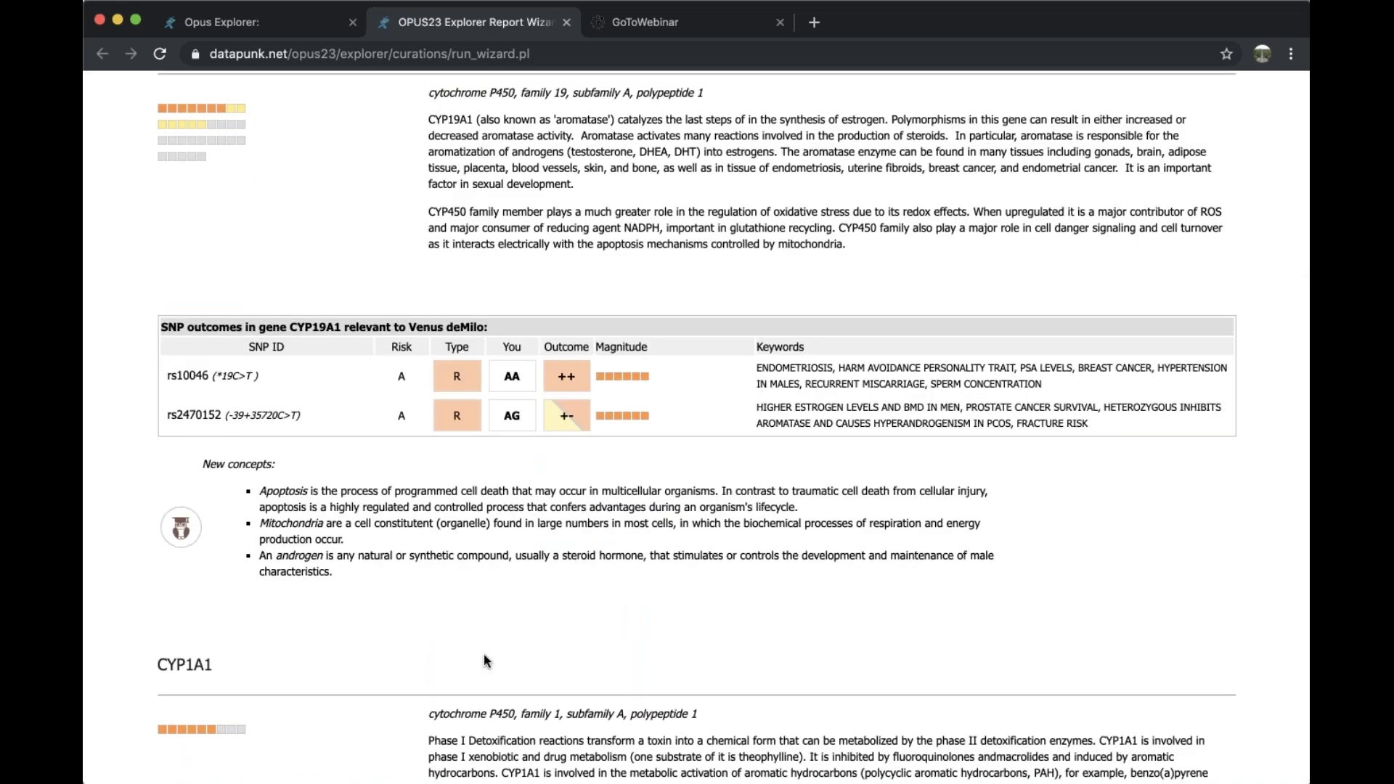
# Review the report's CYP1A1 section, including its gene grid, description, SNP outcomes table and new concepts
pyautogui.scroll(-2, 483, 654)
pyautogui.scroll(-2, 229, 551)
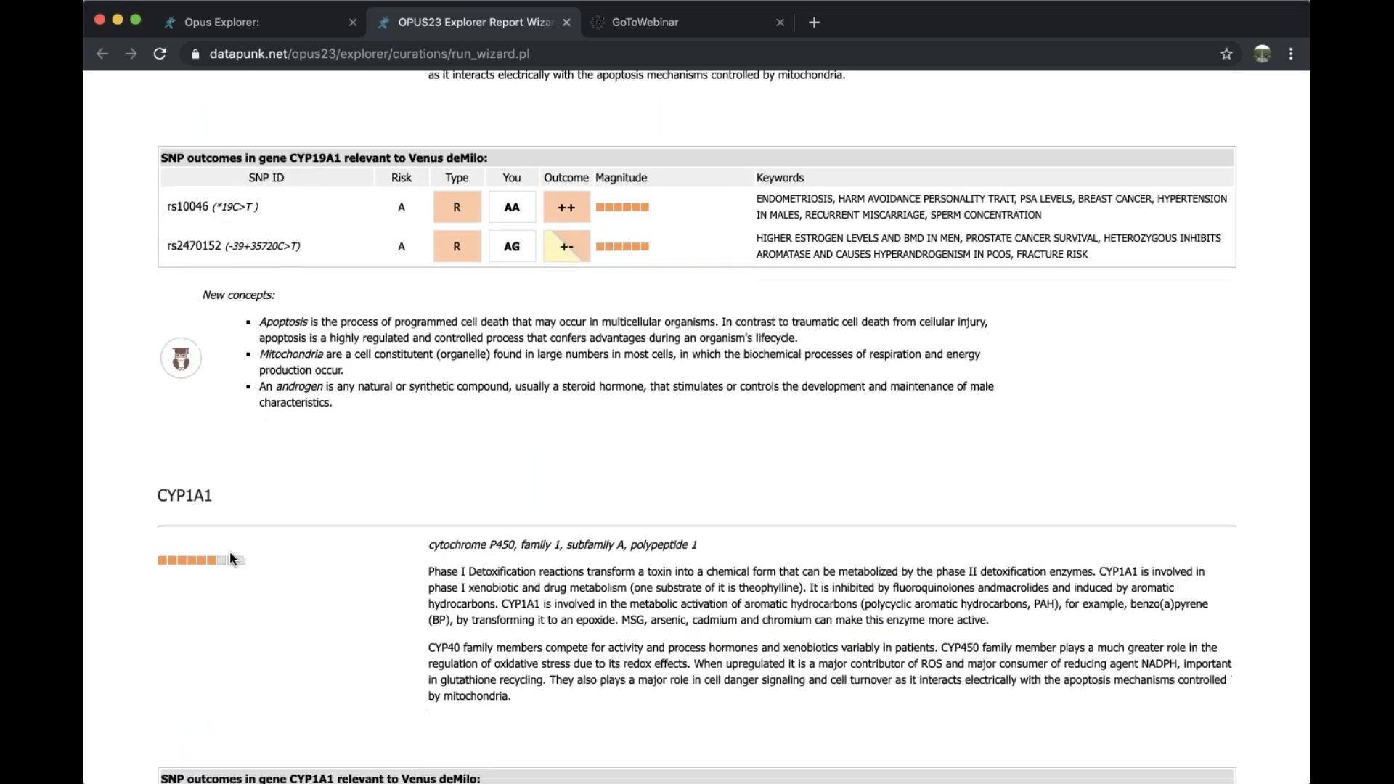
pyautogui.scroll(-3, 230, 551)
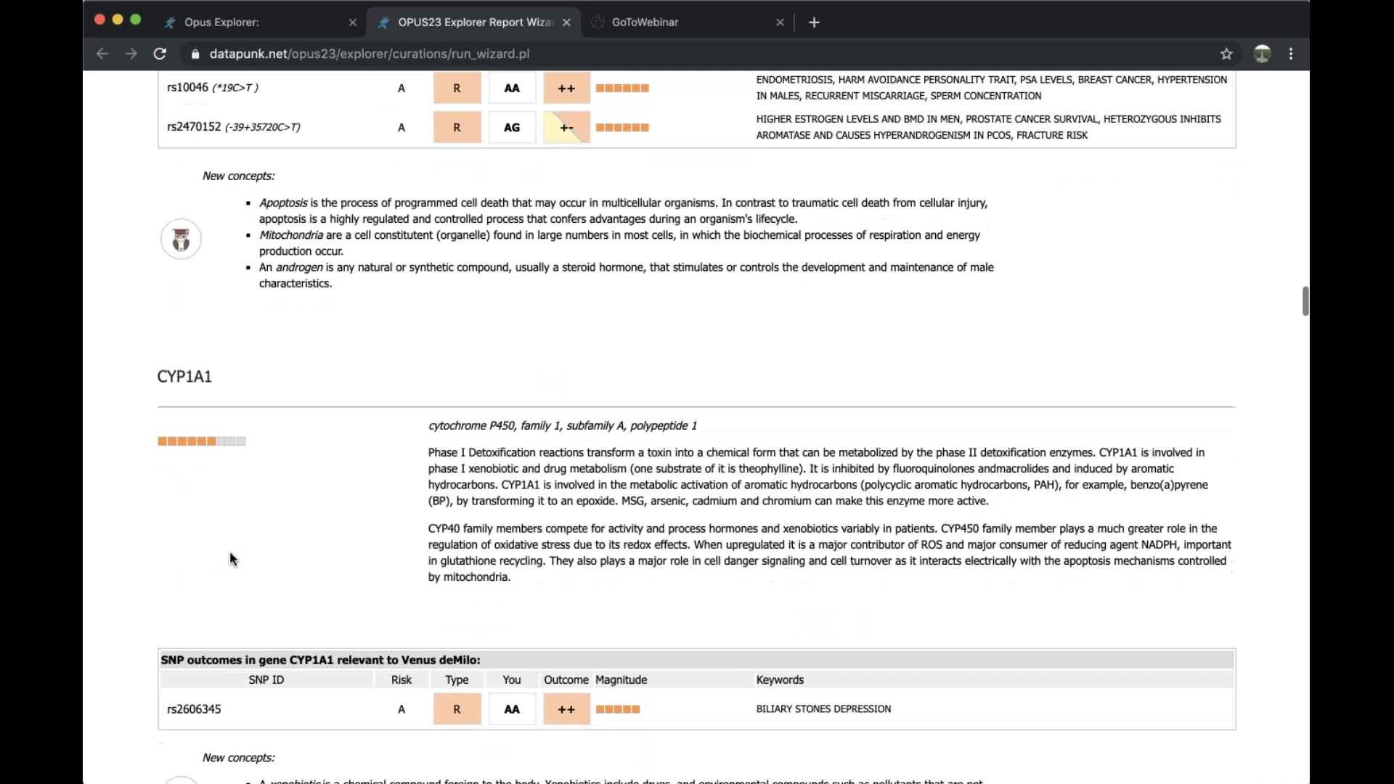
pyautogui.scroll(-10, 229, 551)
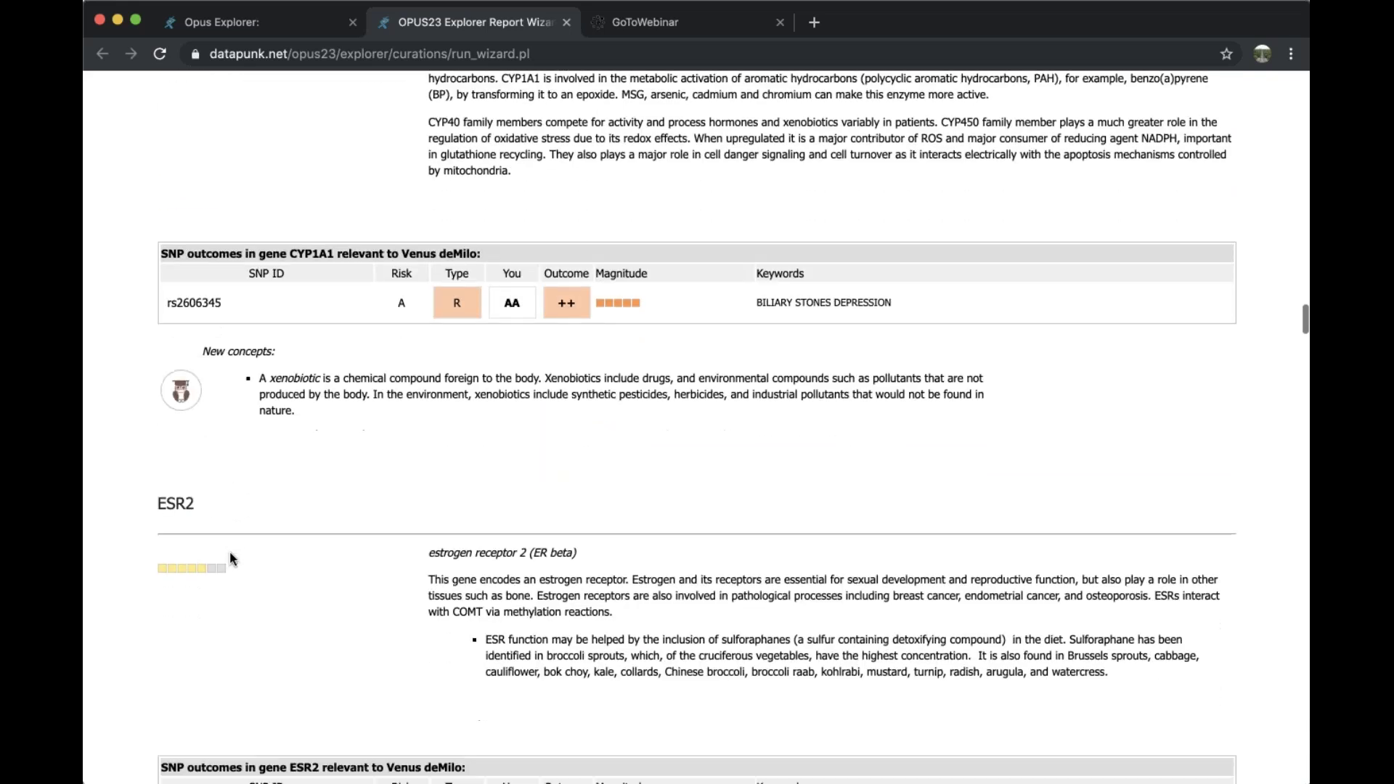
# Review the report's ESR2 section and compare its gene grid with those of CYP1A1 and CYP19A1
pyautogui.scroll(-7, 230, 555)
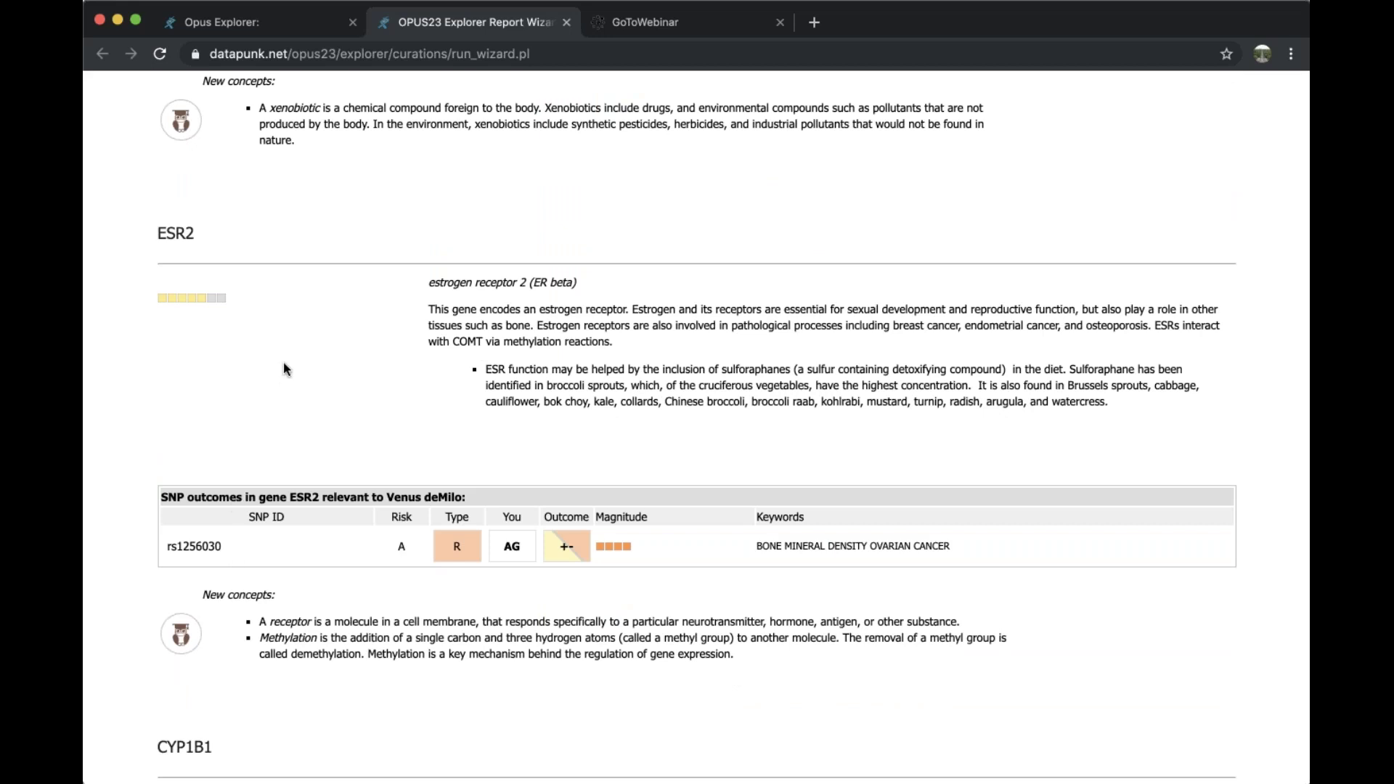
pyautogui.scroll(-1, 284, 365)
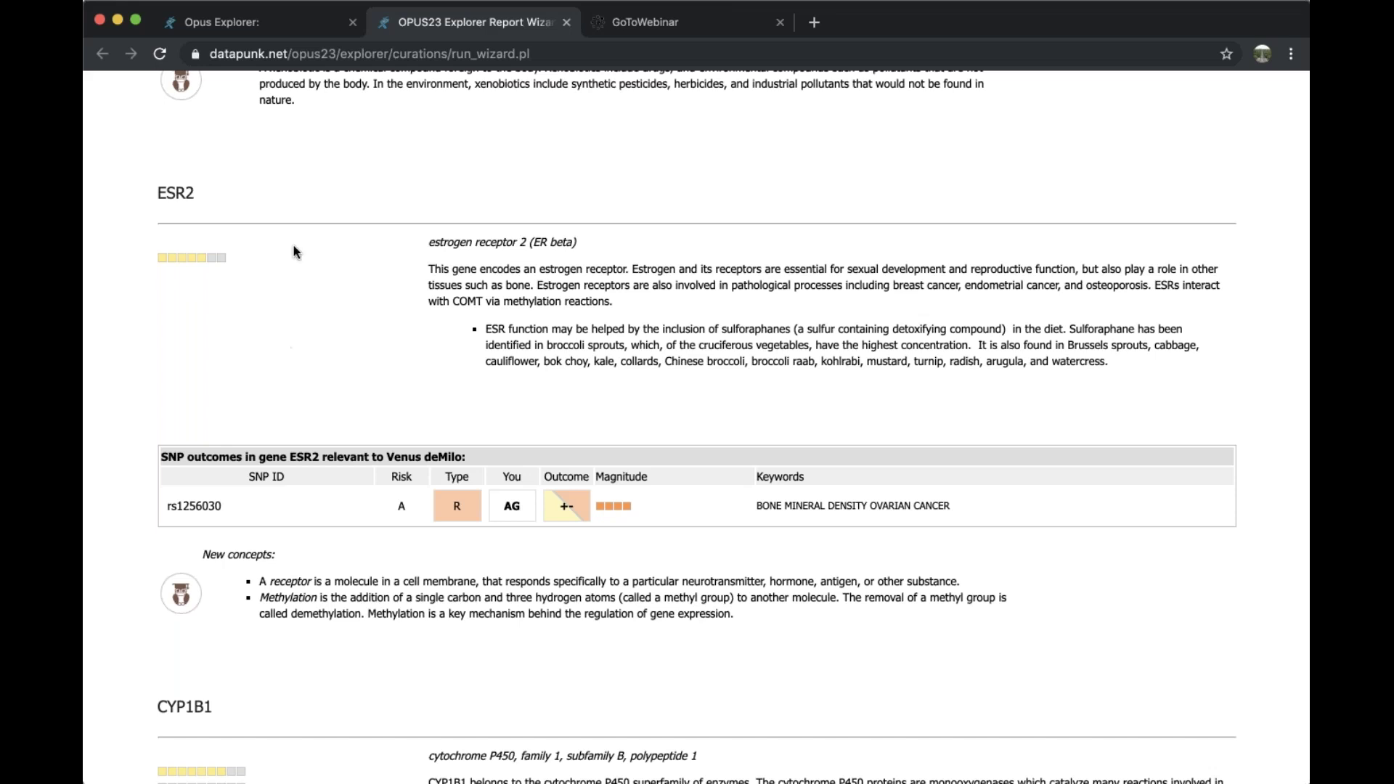
pyautogui.scroll(7, 295, 243)
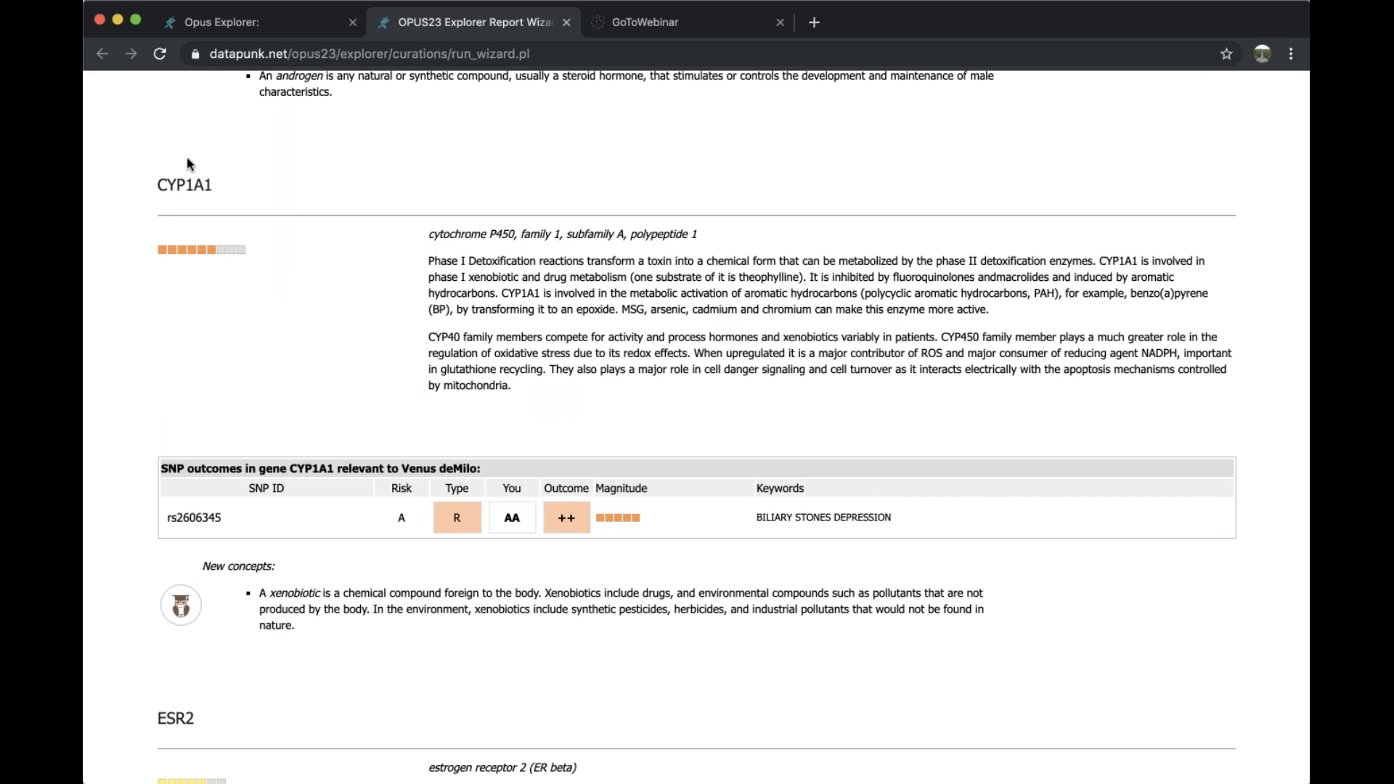
pyautogui.scroll(7, 190, 224)
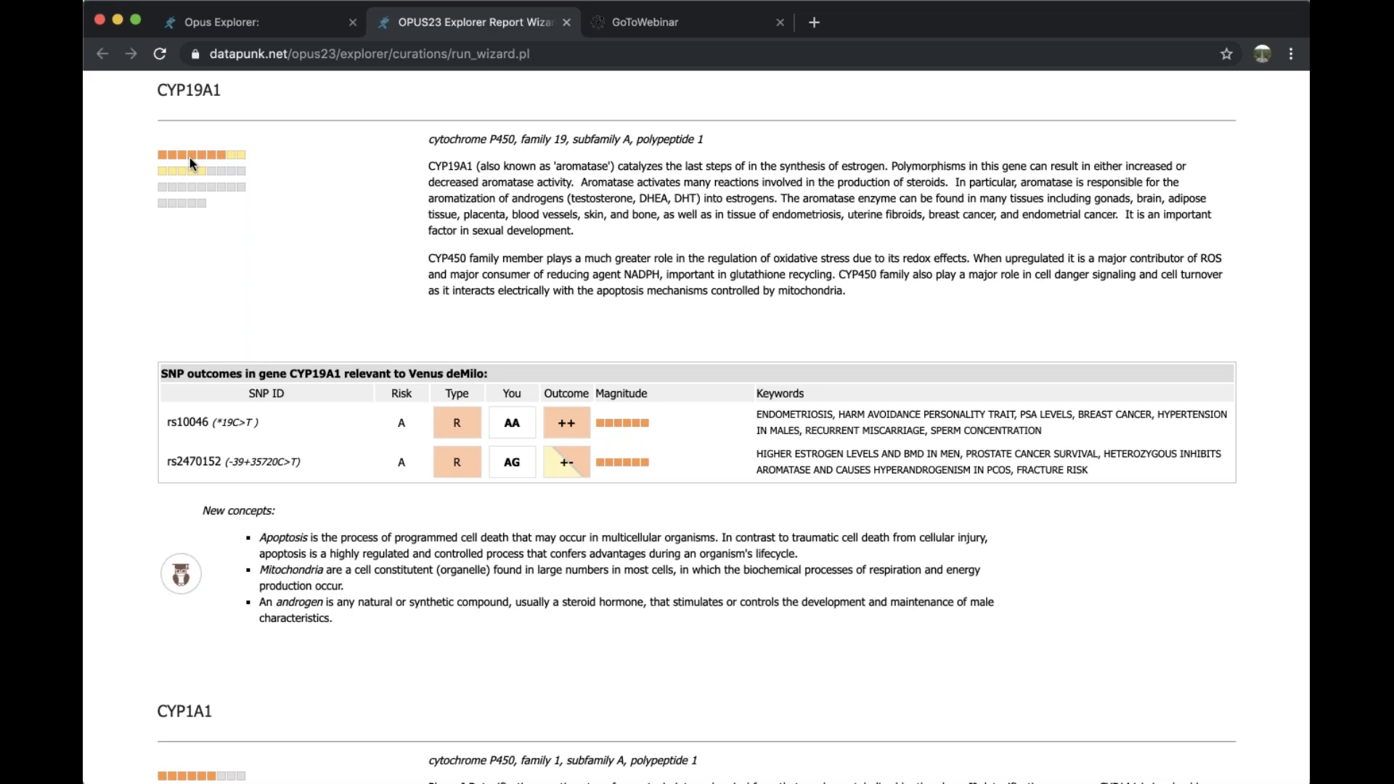
# Return to the Explorer browser tab and review the curated genes, macros, network mappings and prescriptives in the Curation Editor
pyautogui.click(251, 33)
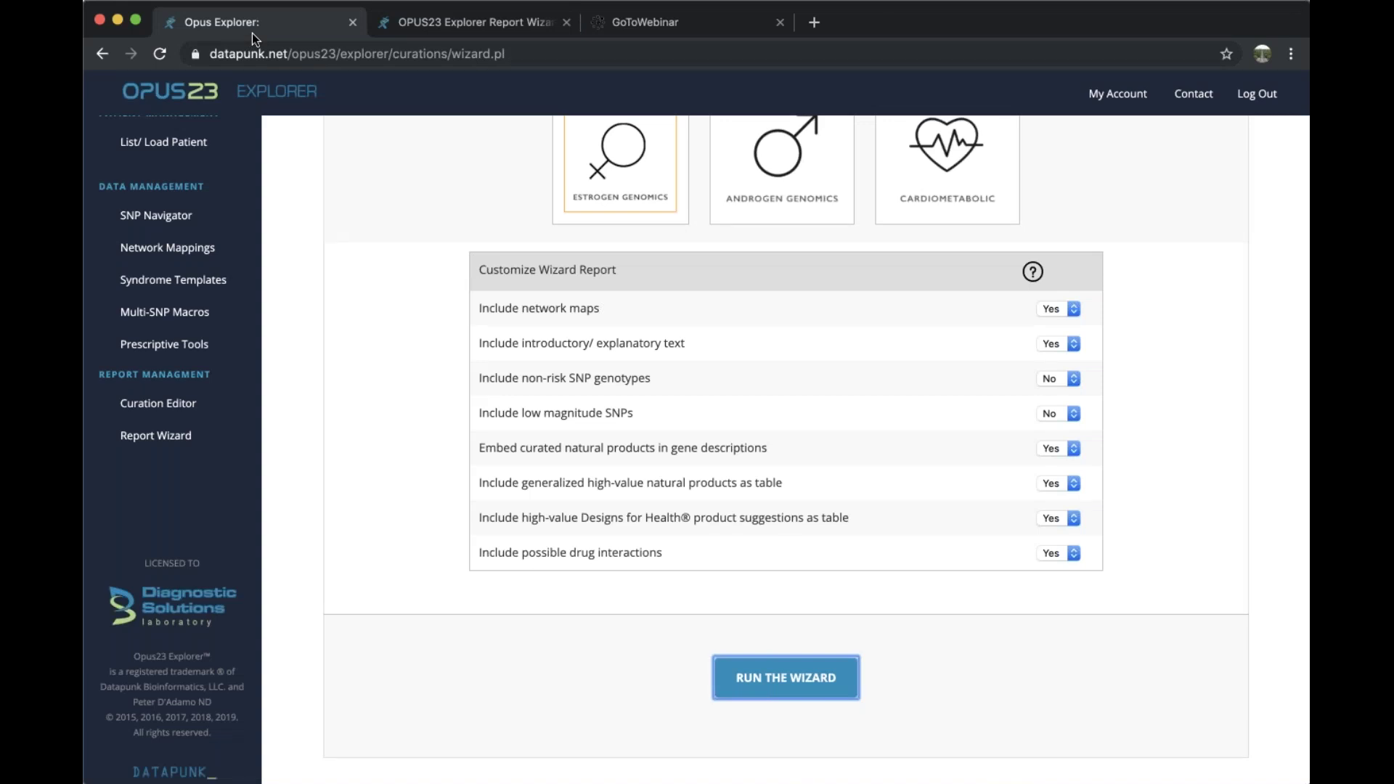
pyautogui.click(180, 405)
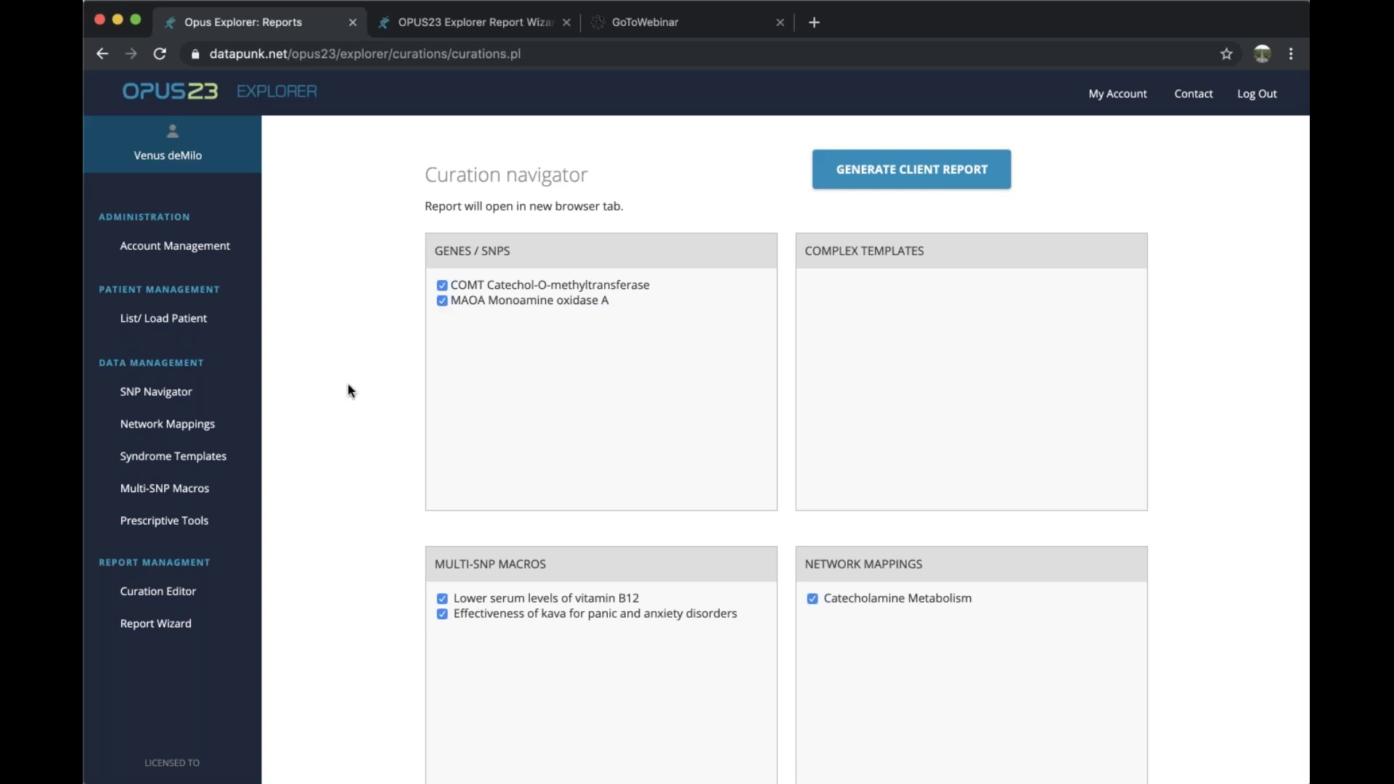
pyautogui.scroll(-4, 348, 389)
pyautogui.scroll(-2, 348, 390)
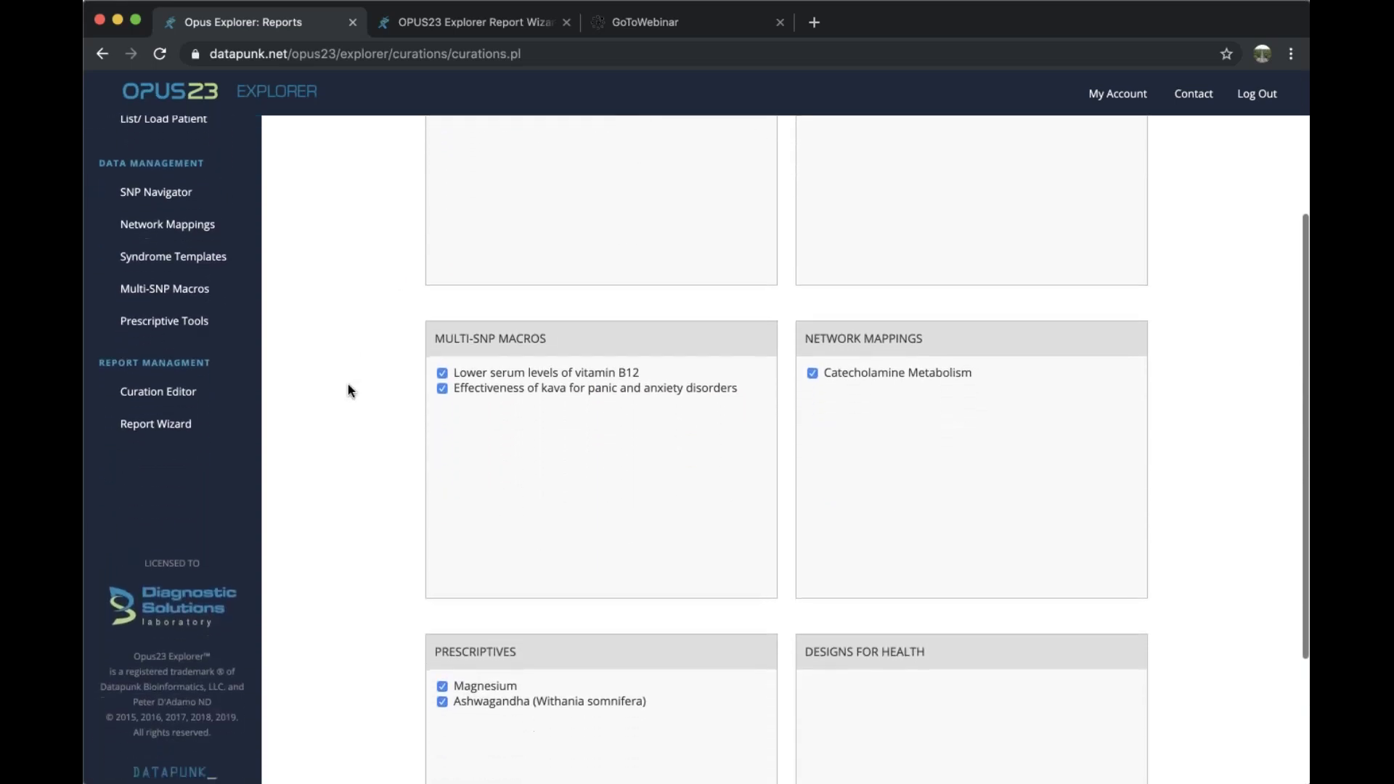
pyautogui.scroll(5, 349, 390)
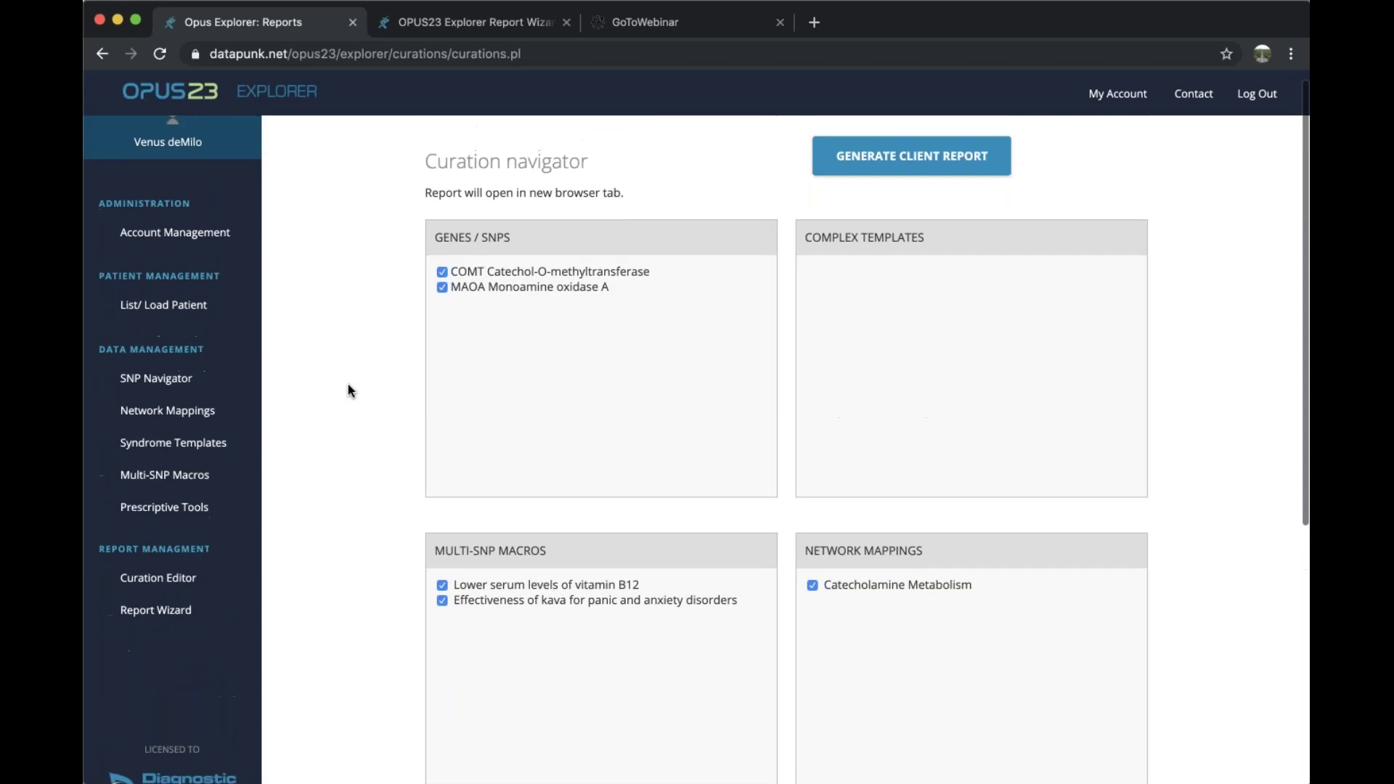
# Try to curate the "10x higher risk for endometriosis" macro directly in the Multi-SNP Macros list filtered by "female"
pyautogui.click(187, 409)
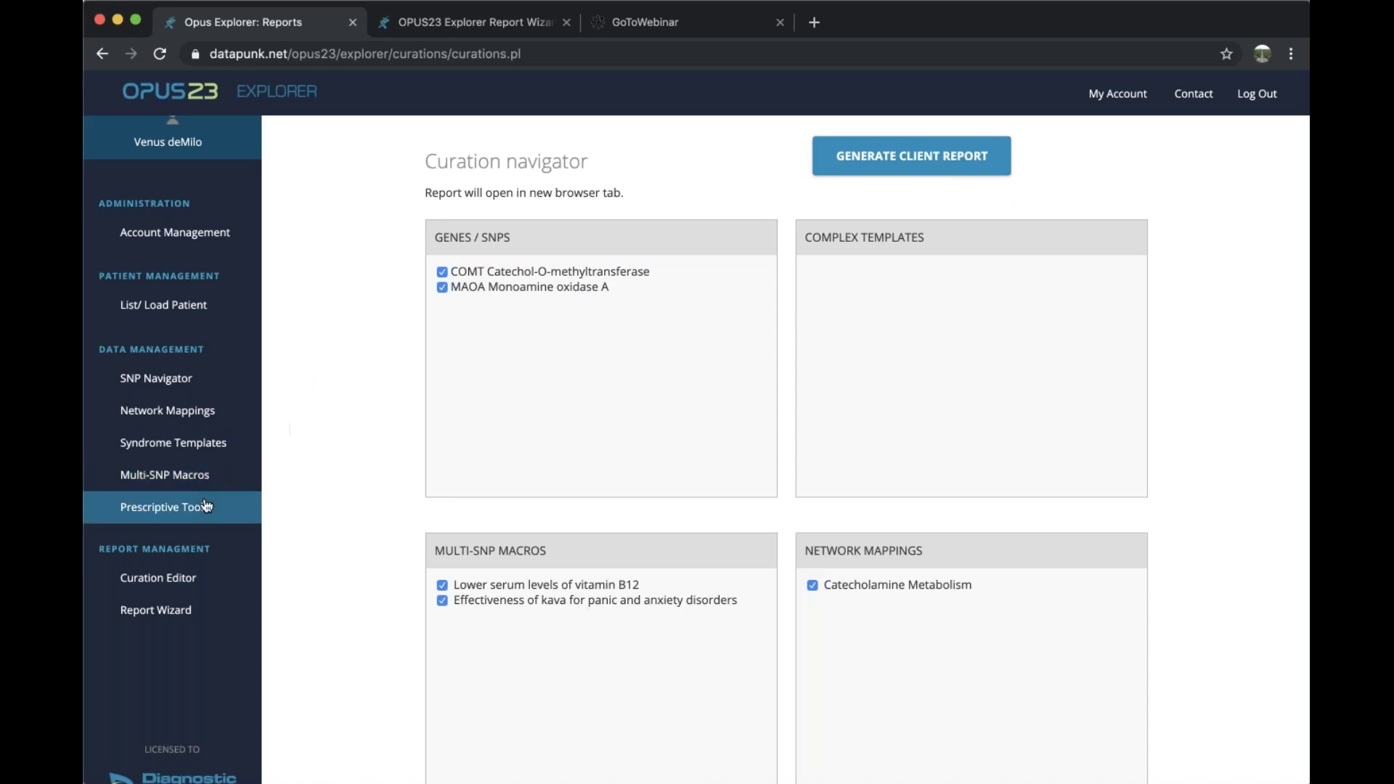
pyautogui.click(204, 476)
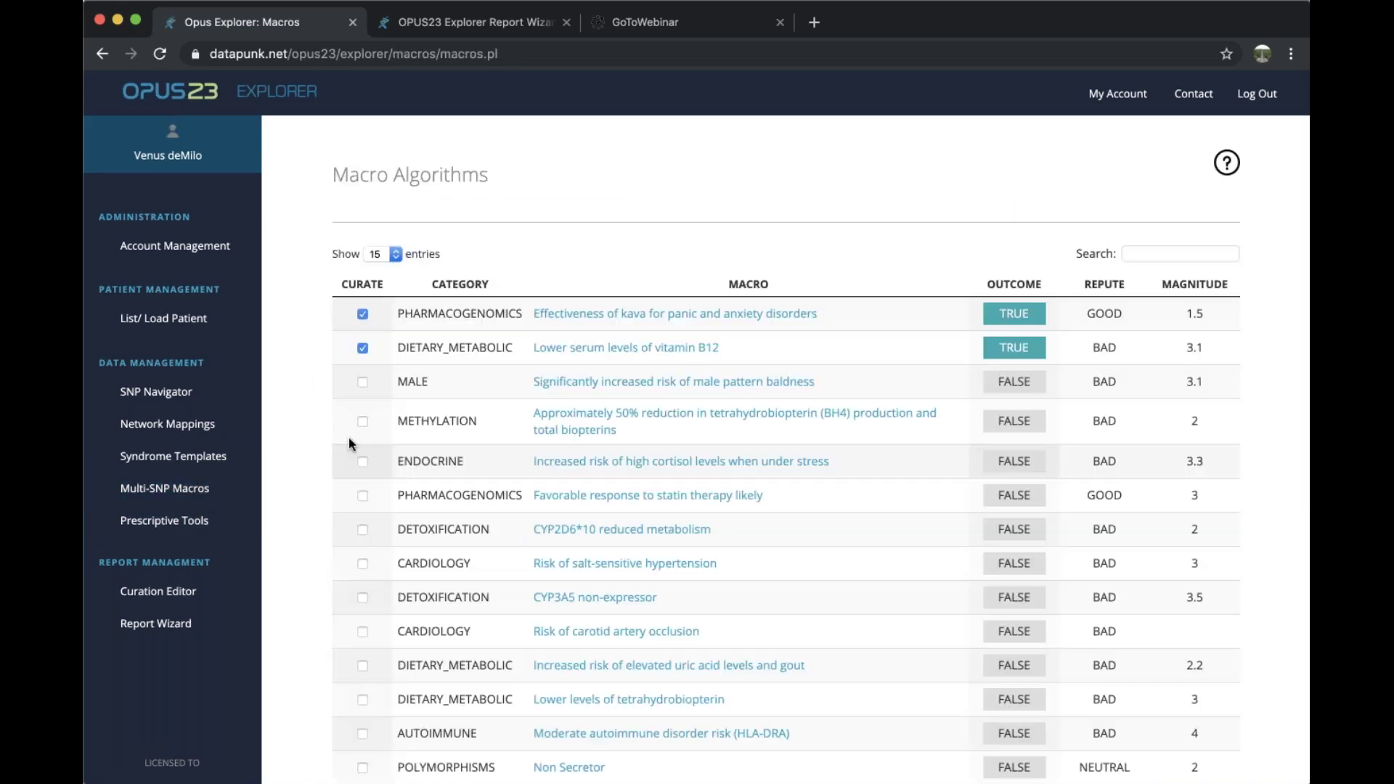
pyautogui.click(1147, 255)
pyautogui.write('female')
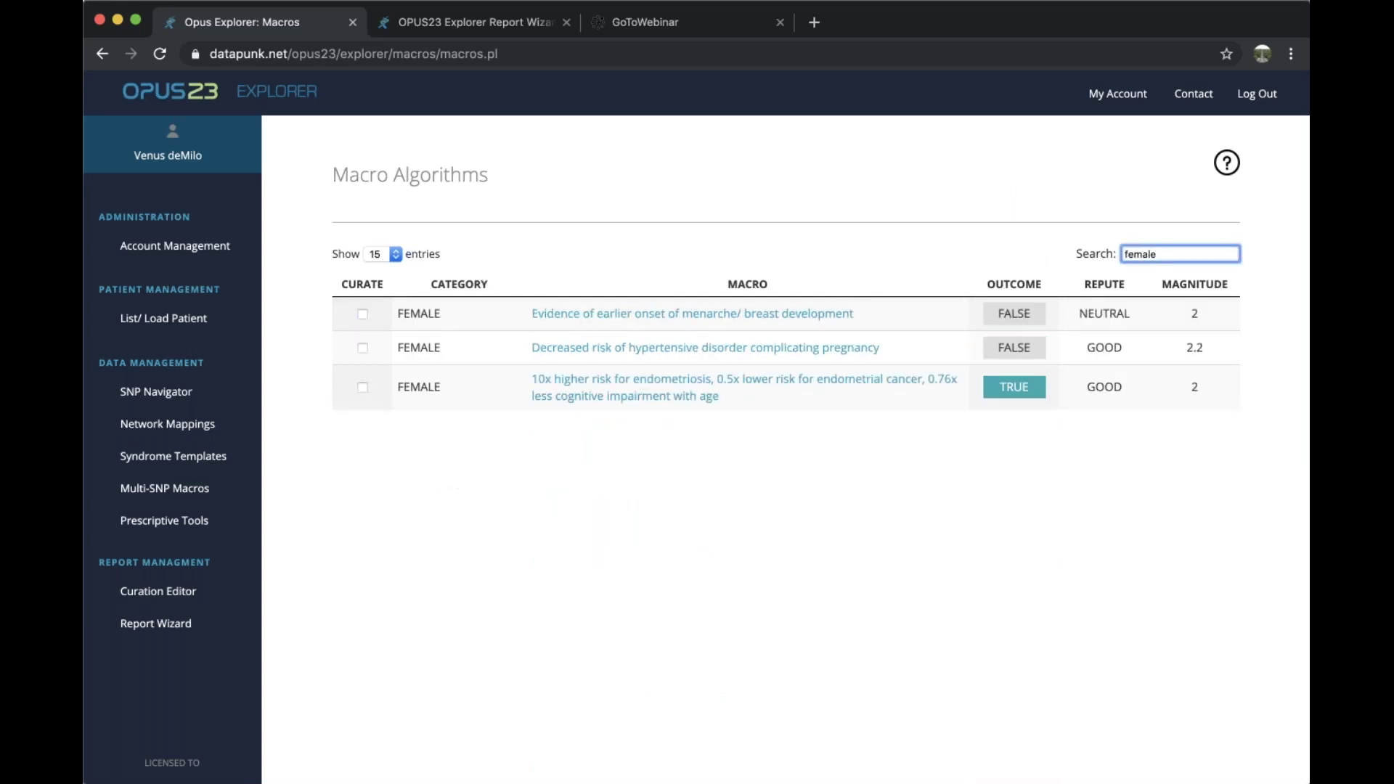
pyautogui.click(362, 386)
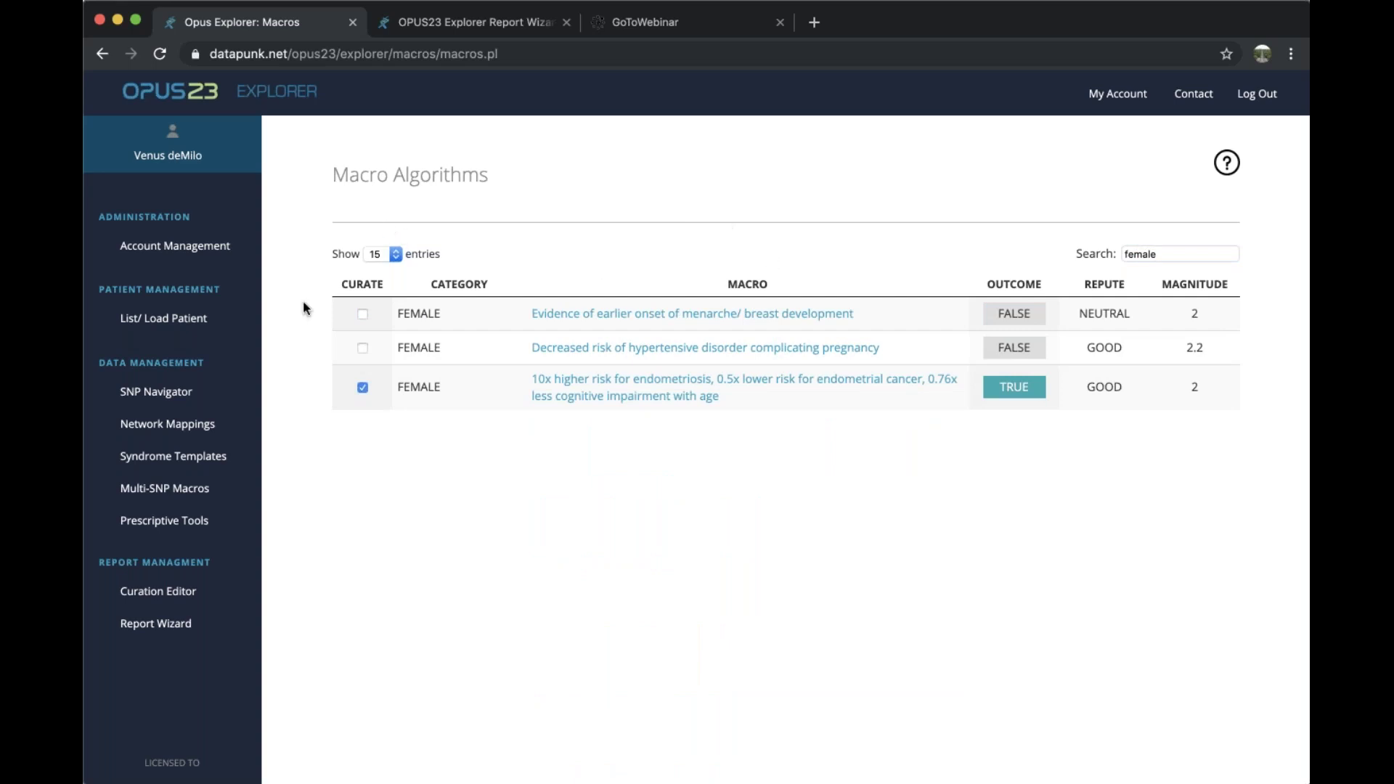
# Filter a freshly loaded Multi-SNP Macros list by "female" and curate the "10x higher risk for endometriosis" macro from its detail window
pyautogui.click(177, 490)
pyautogui.click(1182, 250)
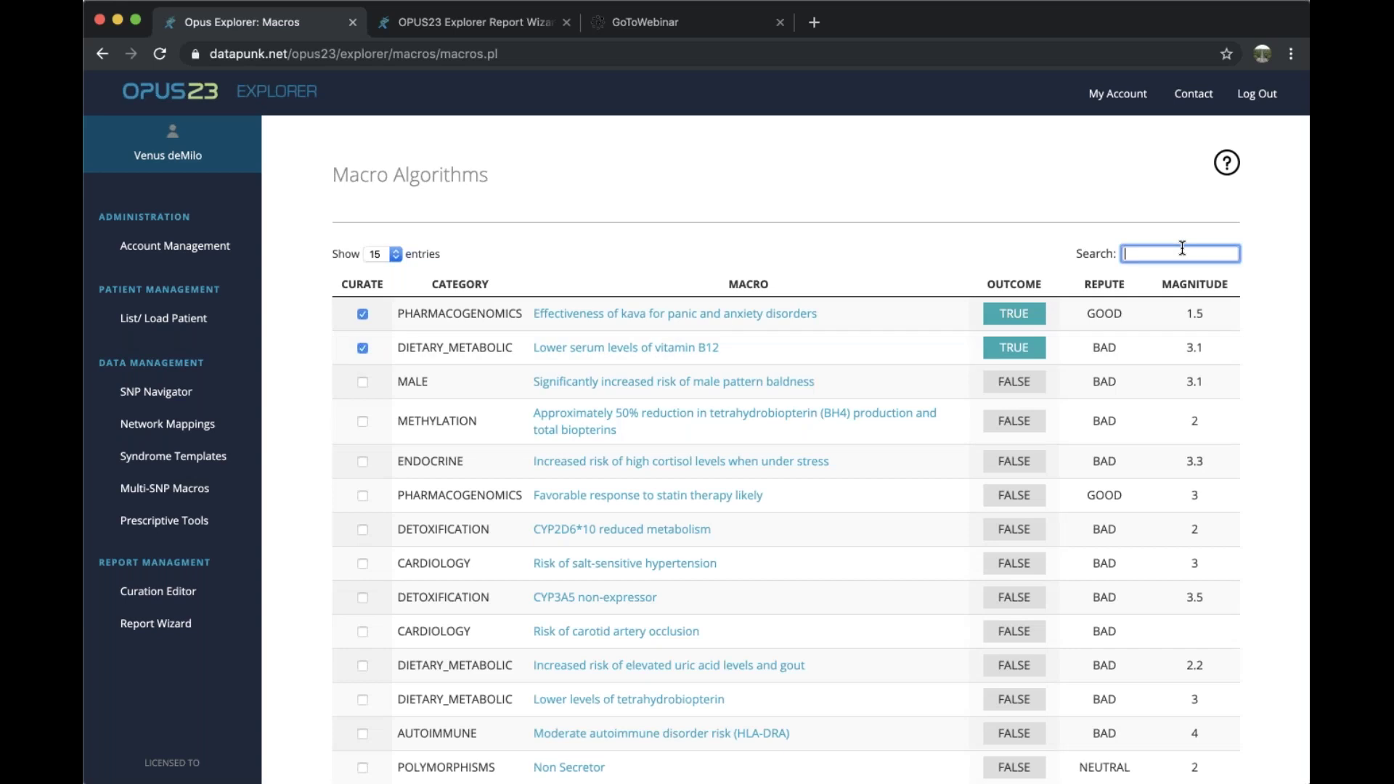
pyautogui.write('female')
pyautogui.click(638, 401)
pyautogui.click(632, 389)
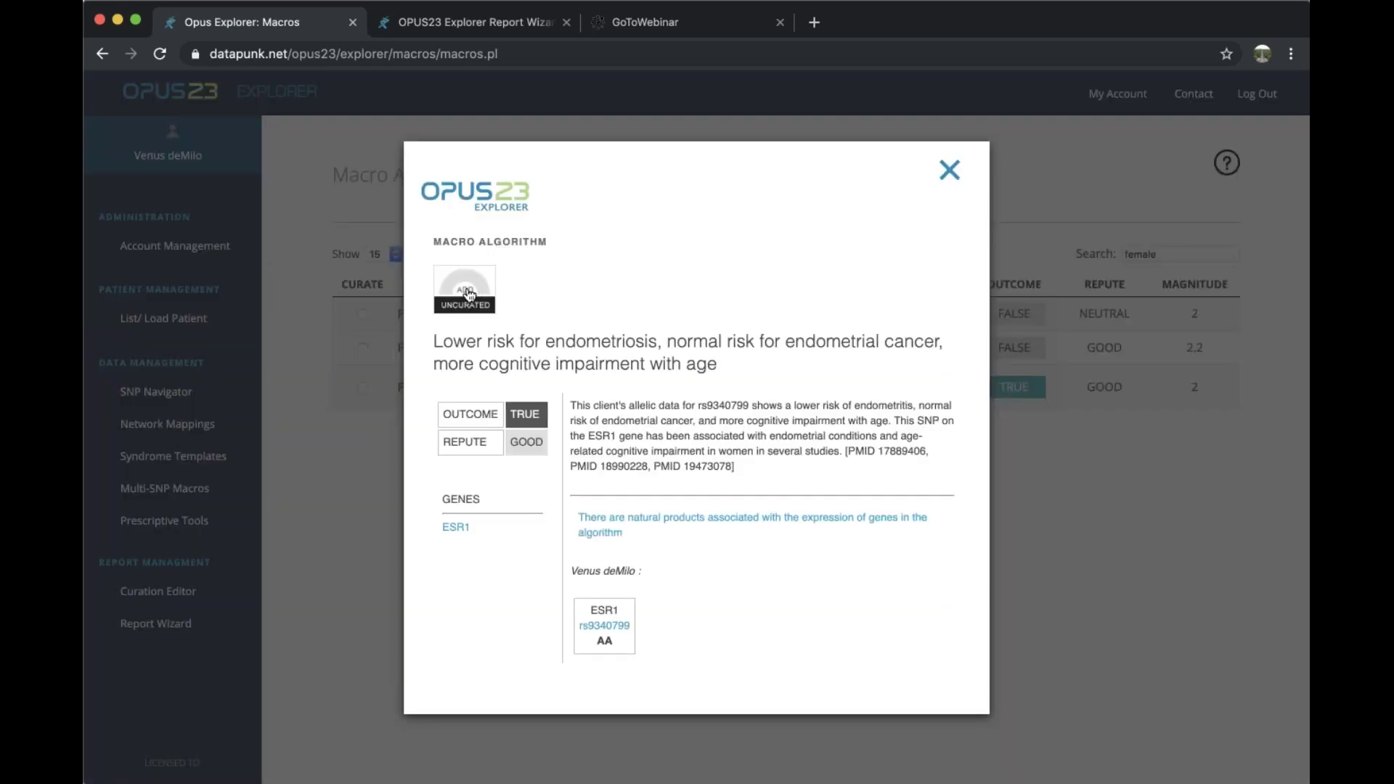
pyautogui.click(638, 608)
pyautogui.click(948, 170)
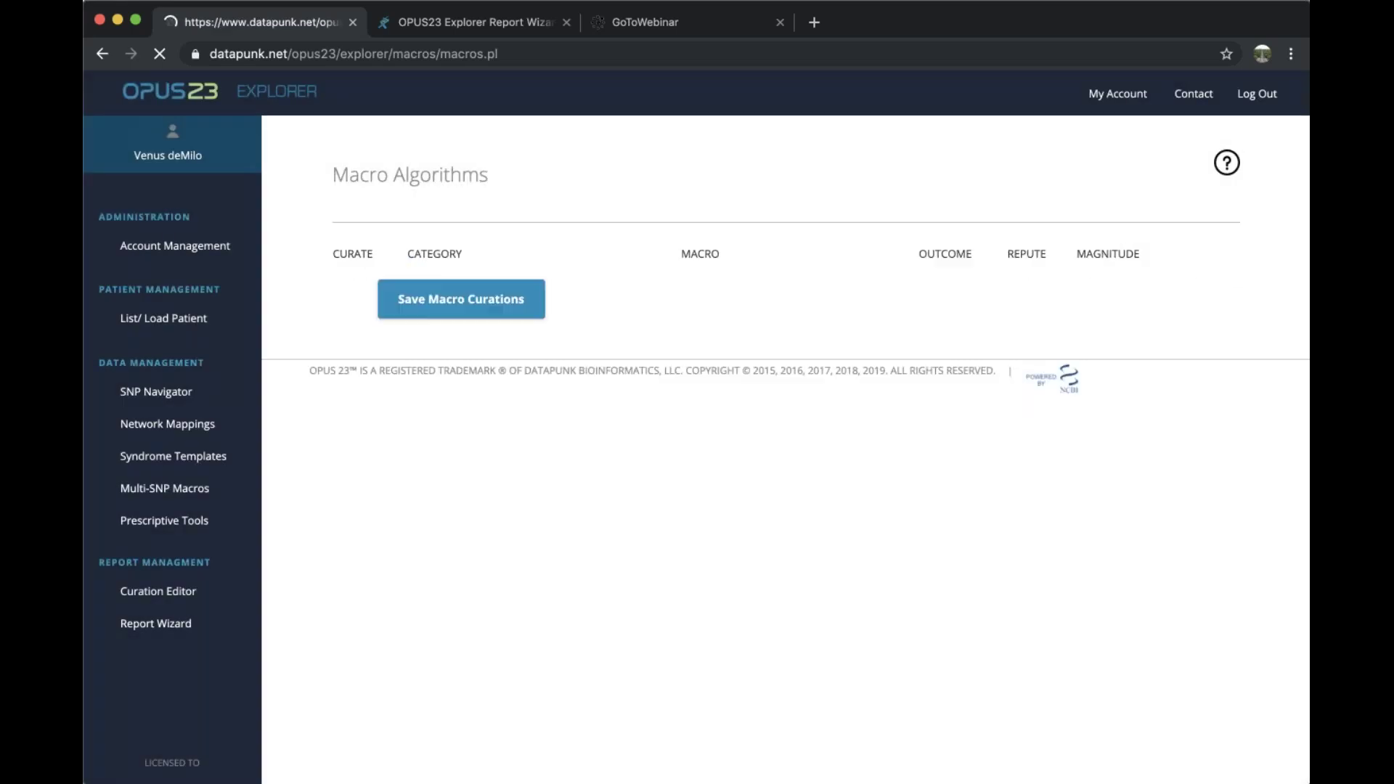
# Open the Curation Editor and check that the endometriosis macro is among the curated multi-SNP macros
pyautogui.click(177, 593)
pyautogui.scroll(-1, 392, 656)
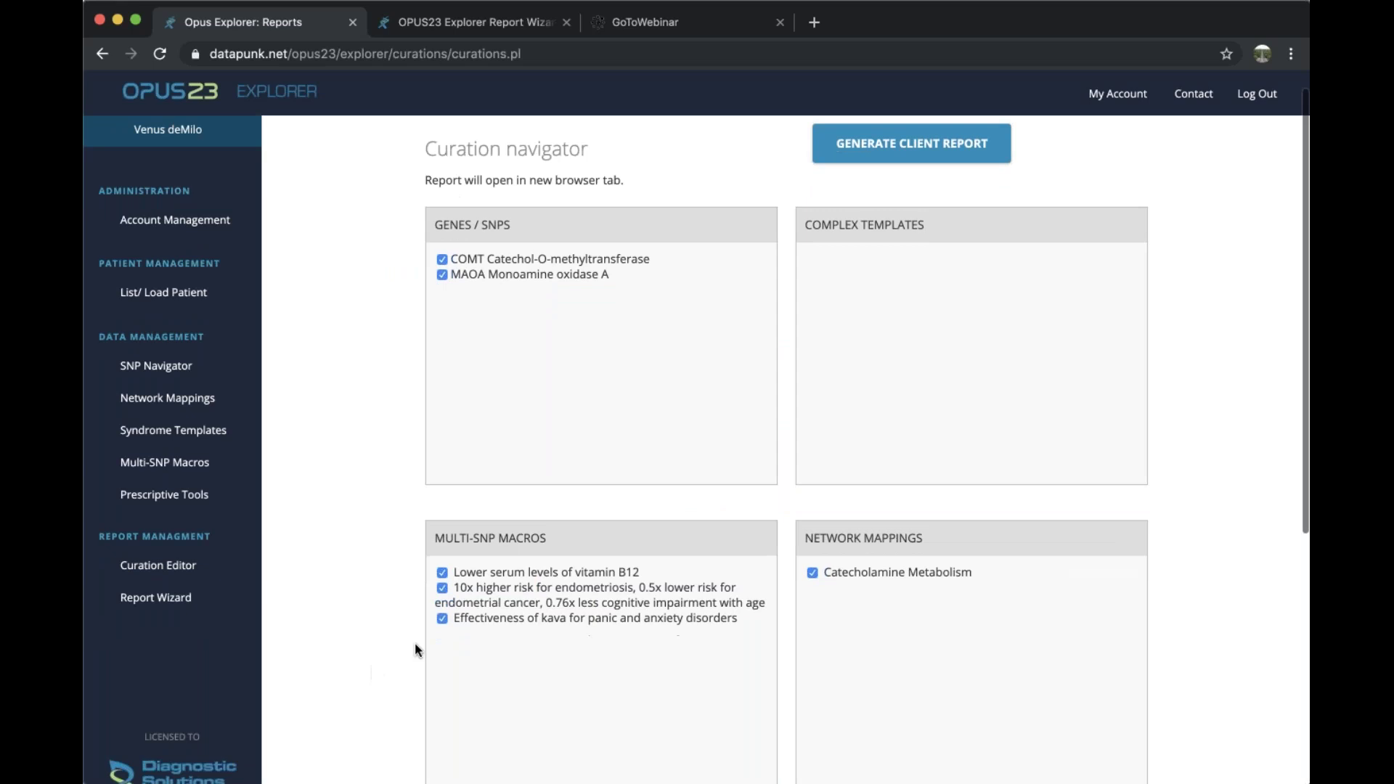